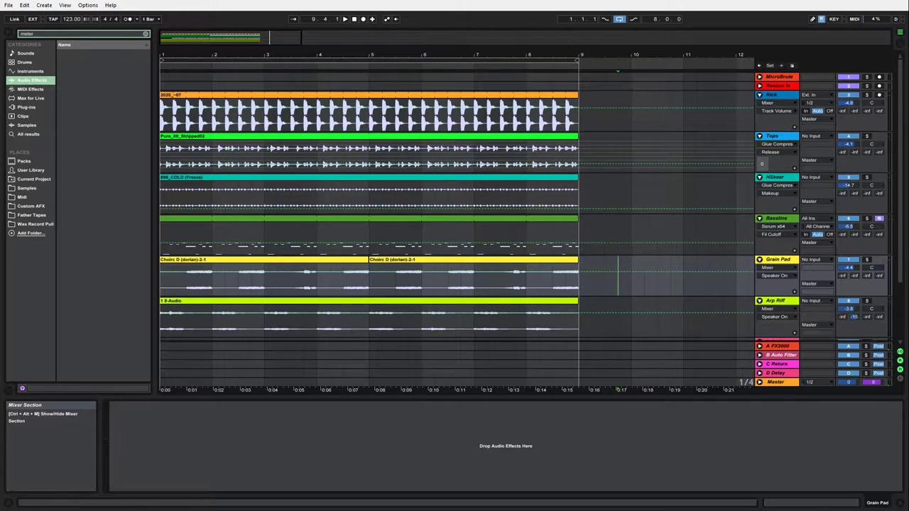
{"action": "key", "text": "Home"}
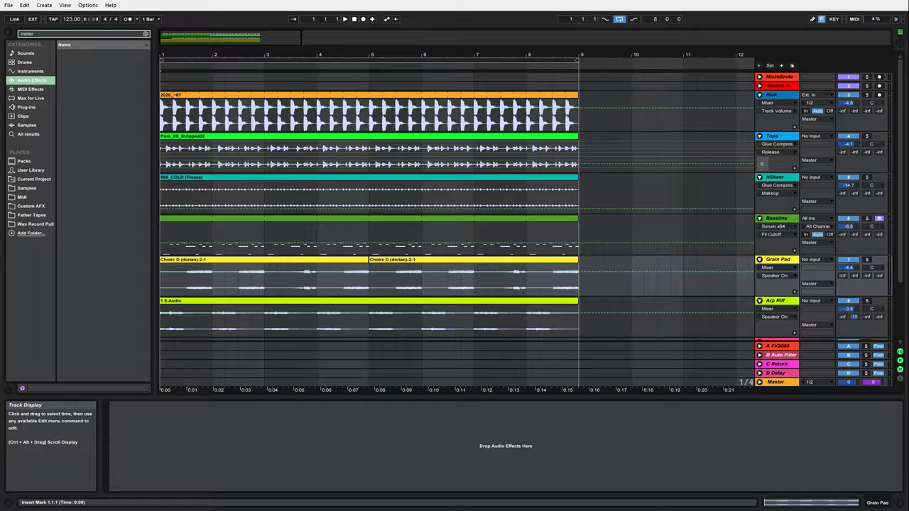
{"action": "scroll", "coordinate": [455, 213], "scroll_direction": "down", "scroll_amount": 3}
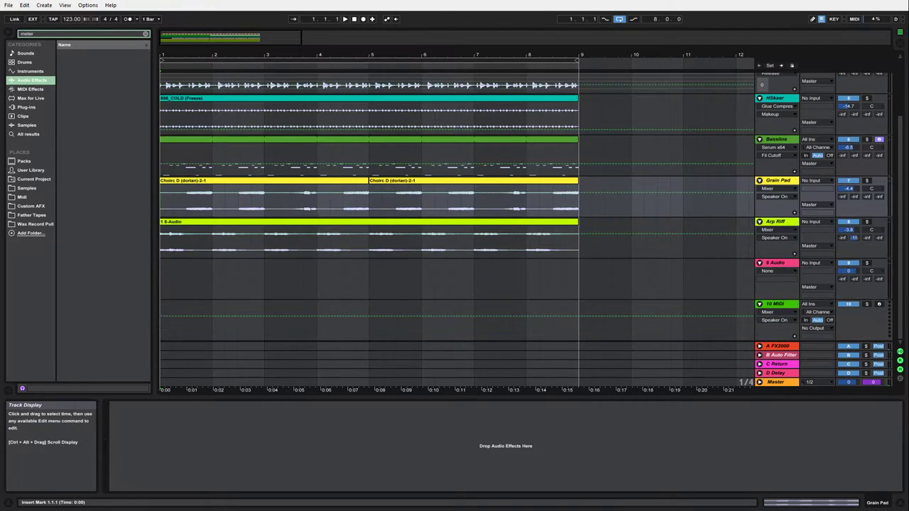
{"action": "scroll", "coordinate": [455, 213], "scroll_direction": "up", "scroll_amount": 3}
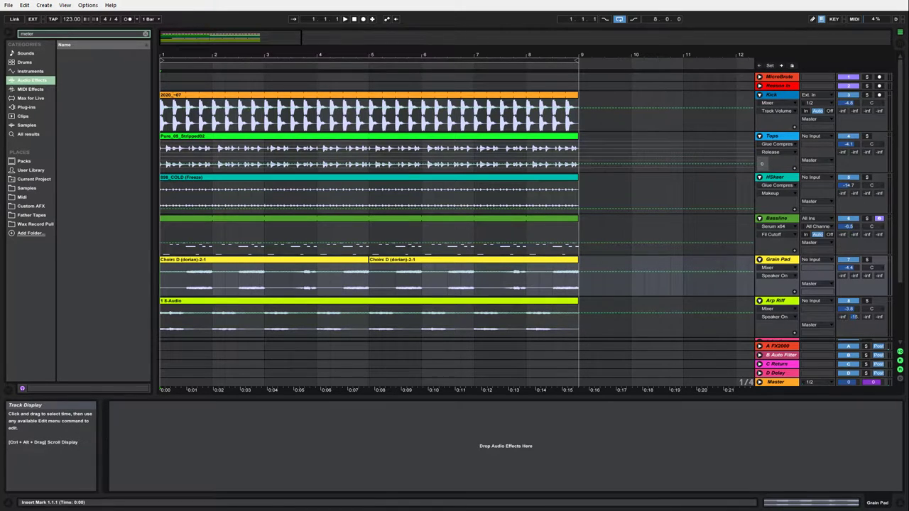
Open the Kick track's 2020_~07 clip to show its waveform in the sample editor
{"action": "left_click", "coordinate": [369, 95]}
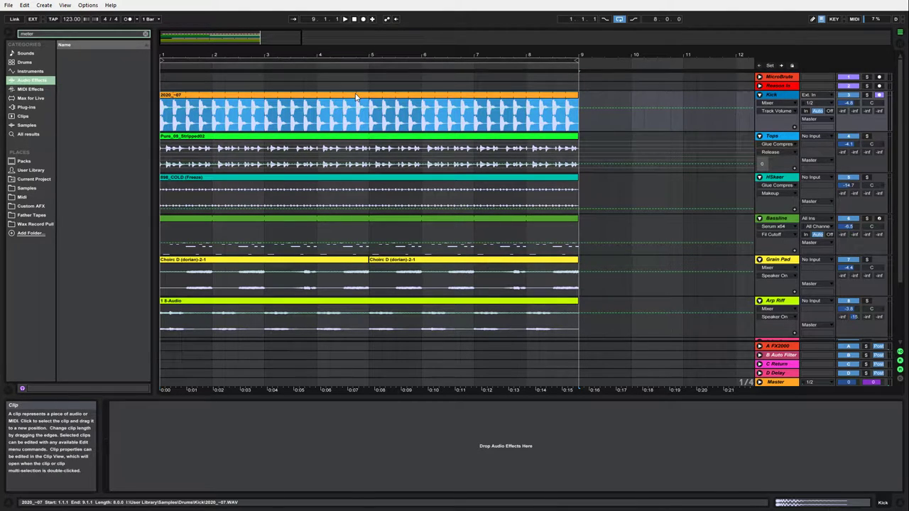
{"action": "left_click", "coordinate": [798, 503]}
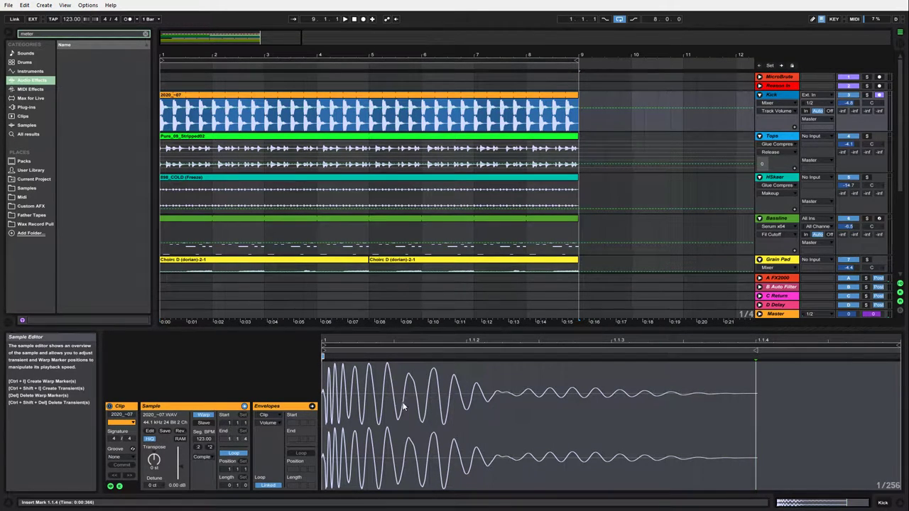
{"action": "left_click", "coordinate": [359, 307]}
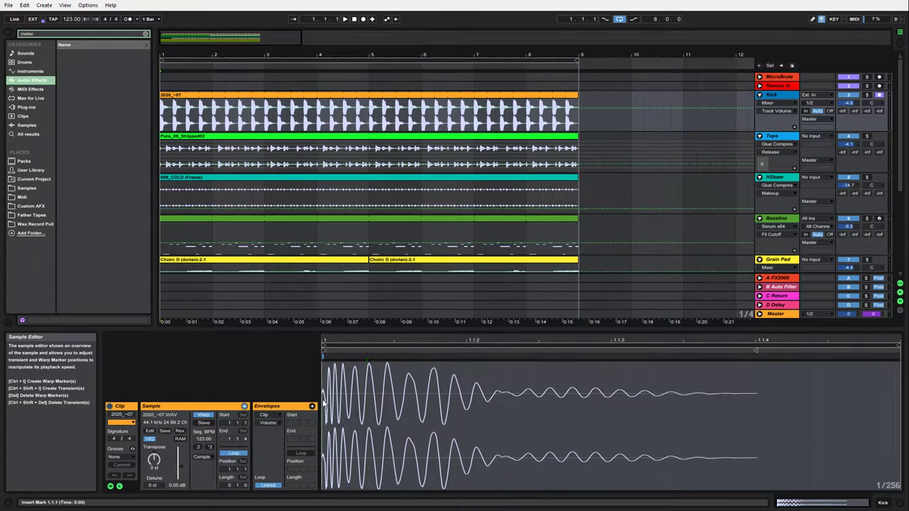
Highlight in turn the whole kick waveform, its opening transient of about 20 ms, and the following body of about 100 ms
{"action": "left_click_drag", "start_coordinate": [324, 403], "coordinate": [761, 394]}
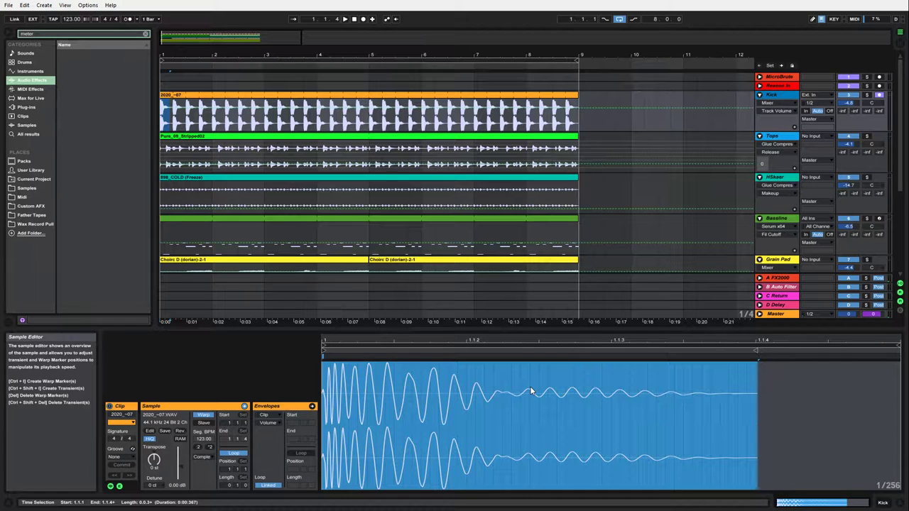
{"action": "left_click", "coordinate": [367, 419]}
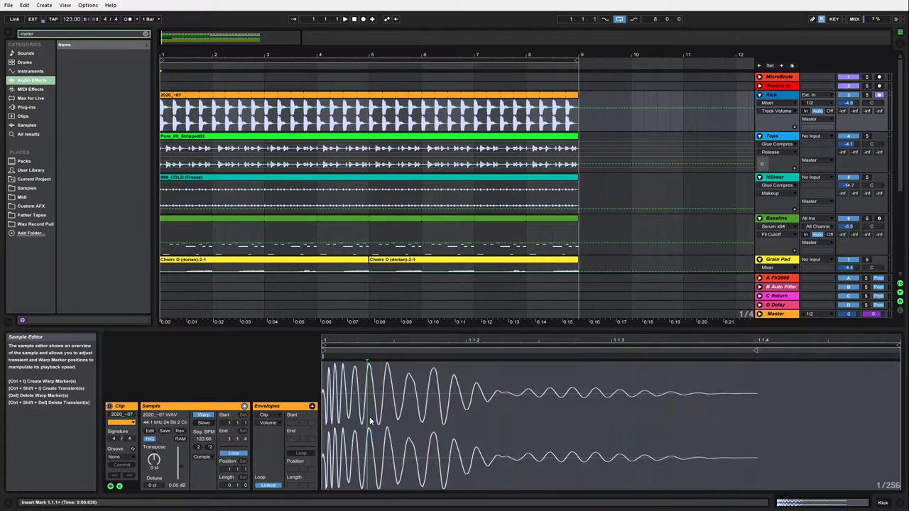
{"action": "left_click_drag", "start_coordinate": [356, 416], "coordinate": [322, 412]}
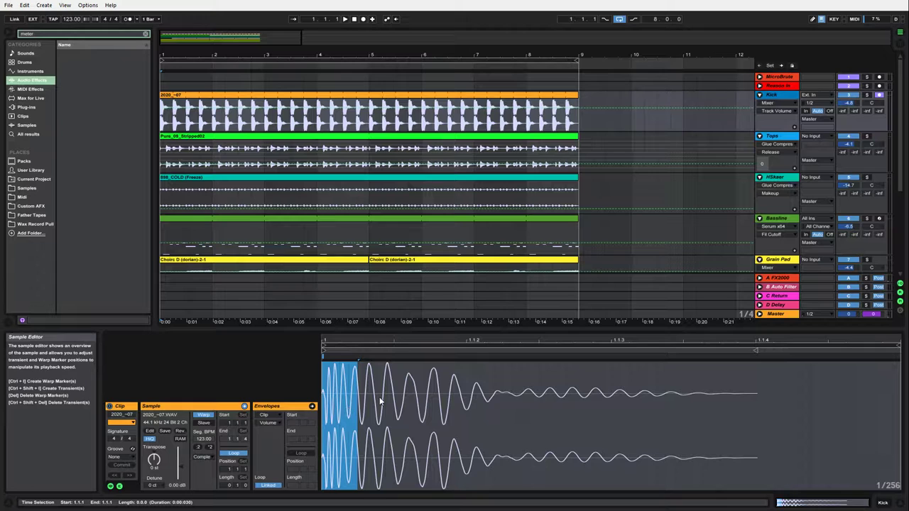
{"action": "left_click_drag", "start_coordinate": [359, 394], "coordinate": [469, 400]}
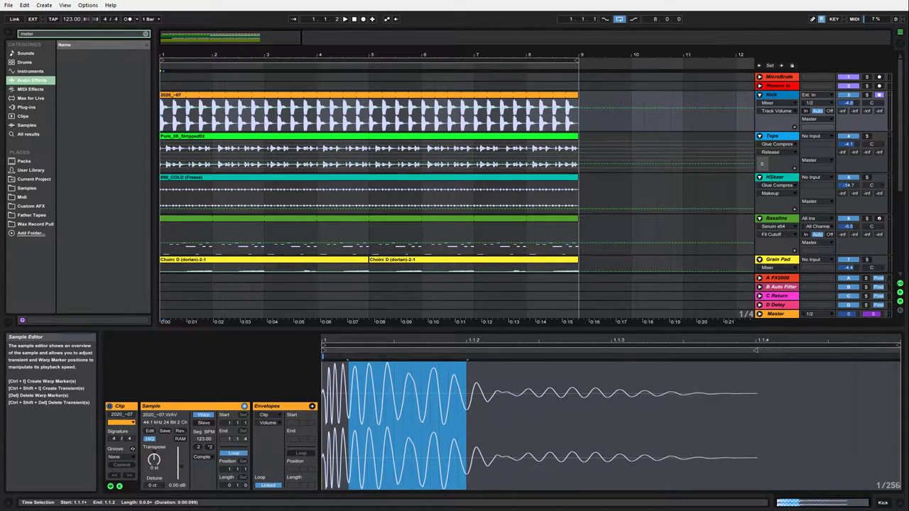
{"action": "left_click_drag", "start_coordinate": [348, 419], "coordinate": [323, 402]}
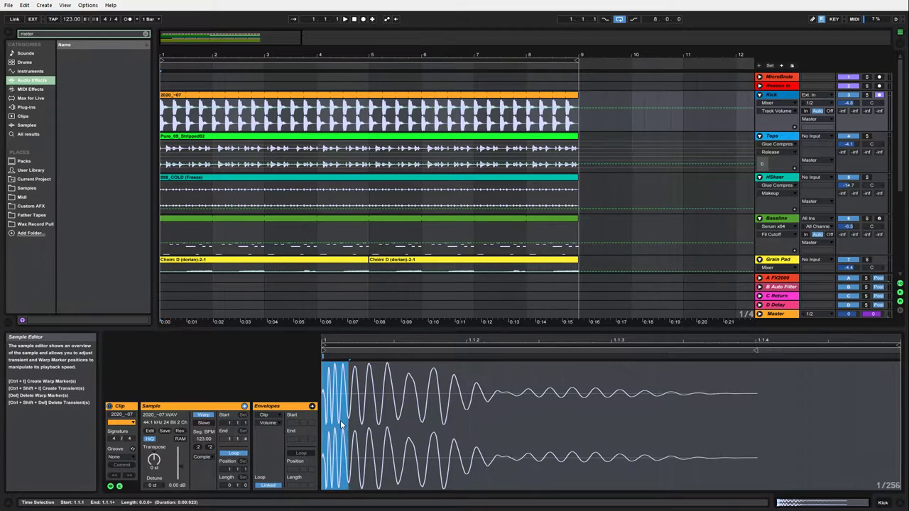
{"action": "left_click", "coordinate": [341, 425]}
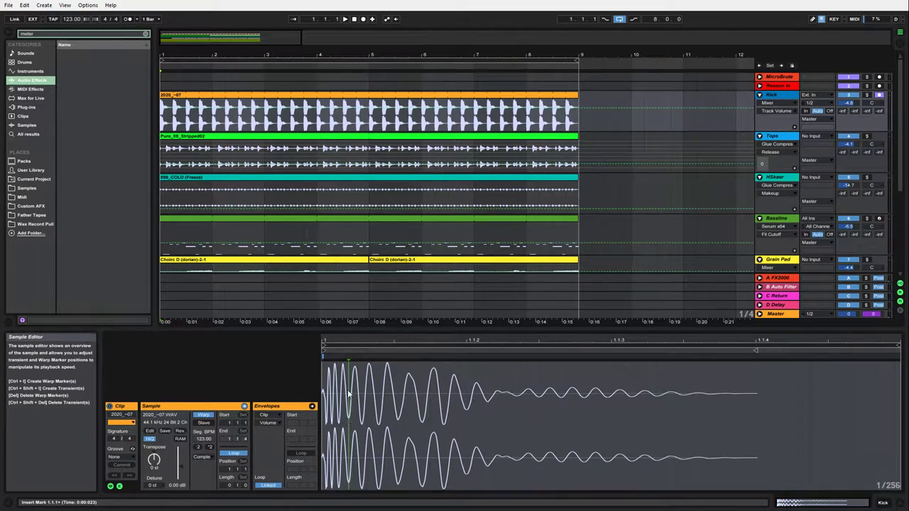
Locate the zero crossing after the kick's first few cycles and select the transient from there back to the sample start
{"action": "double_click", "coordinate": [351, 396]}
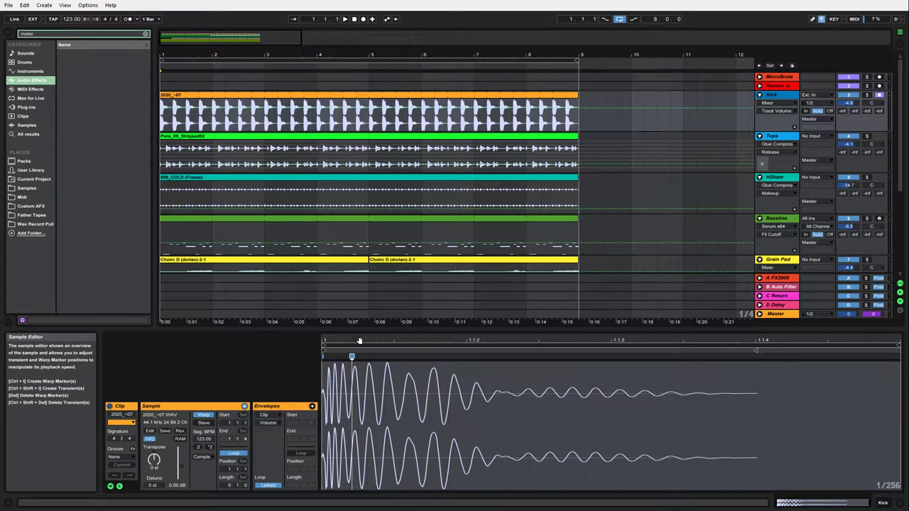
{"action": "mouse_move", "coordinate": [359, 342]}
{"action": "left_mouse_down"}
{"action": "mouse_move", "coordinate": [358, 377]}
{"action": "mouse_move", "coordinate": [497, 359]}
{"action": "left_mouse_up"}
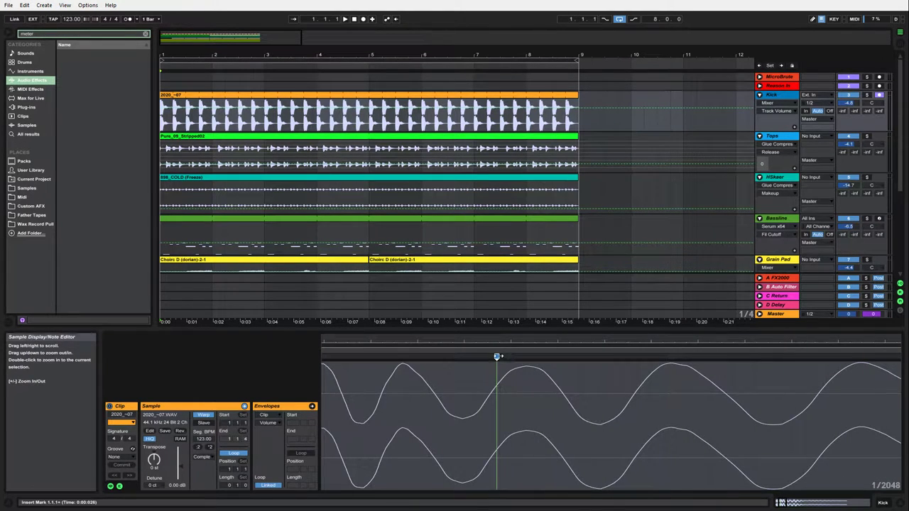
{"action": "left_click", "coordinate": [489, 392]}
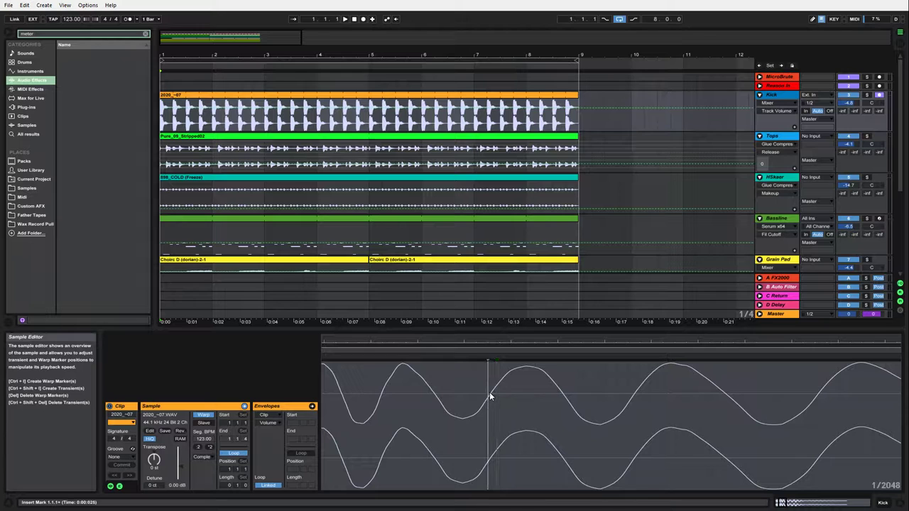
{"action": "left_click_drag", "start_coordinate": [494, 344], "coordinate": [495, 391]}
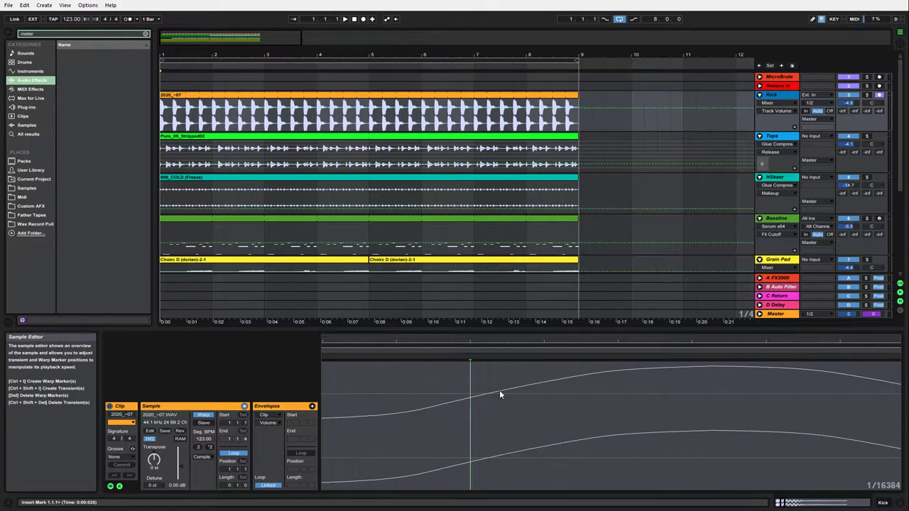
{"action": "left_click", "coordinate": [490, 397]}
{"action": "left_click_drag", "start_coordinate": [490, 413], "coordinate": [352, 270]}
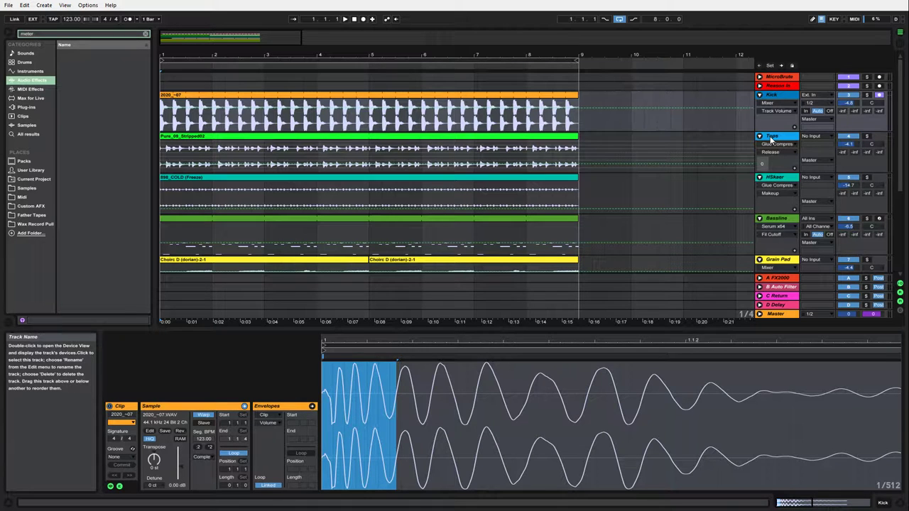
Show the Tops track's device chain with its Glue Compressor
{"action": "left_click", "coordinate": [772, 138]}
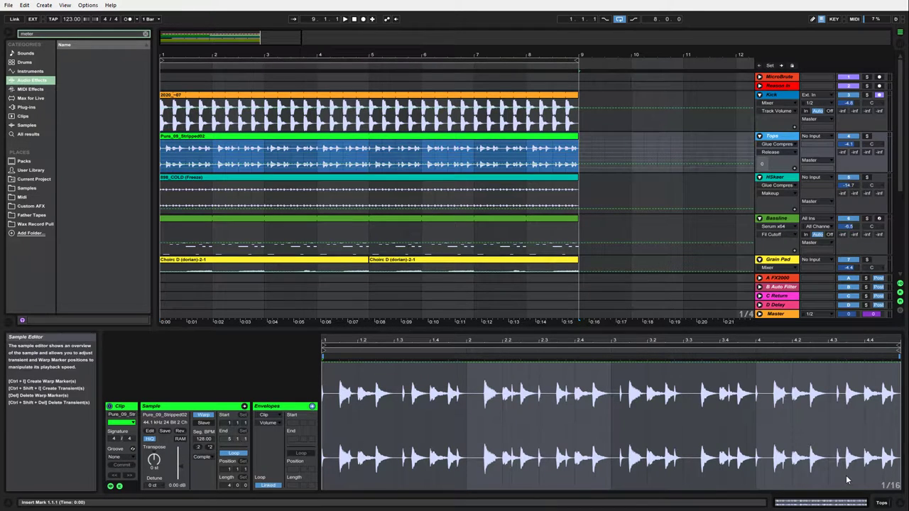
{"action": "left_click", "coordinate": [880, 503]}
{"action": "double_click", "coordinate": [113, 471]}
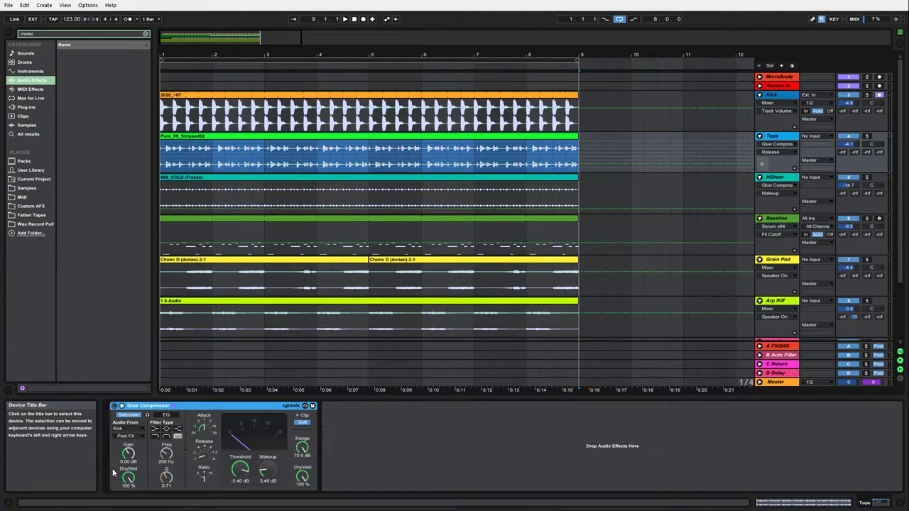
Try out different attack times on the Tops track's Glue Compressor, ending on a faster one
{"action": "left_click", "coordinate": [205, 427]}
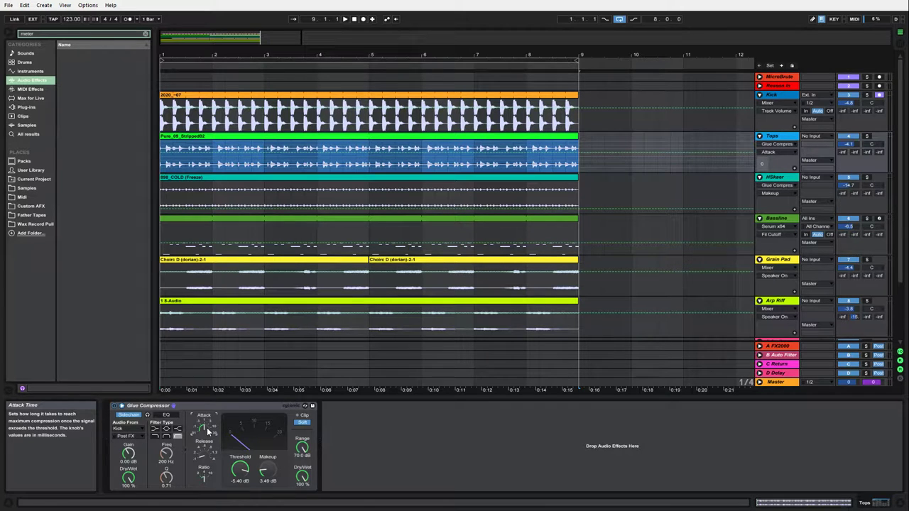
{"action": "left_click_drag", "start_coordinate": [206, 431], "coordinate": [206, 412]}
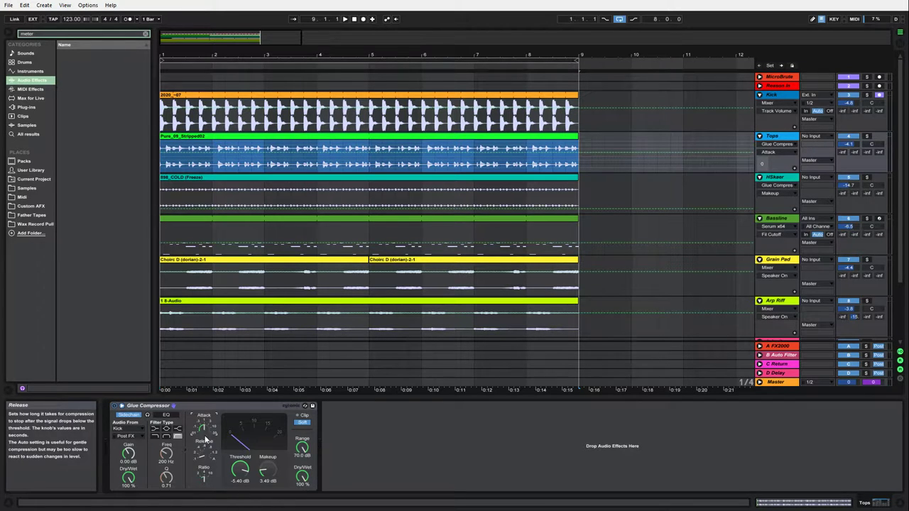
{"action": "left_click_drag", "start_coordinate": [204, 430], "coordinate": [205, 451]}
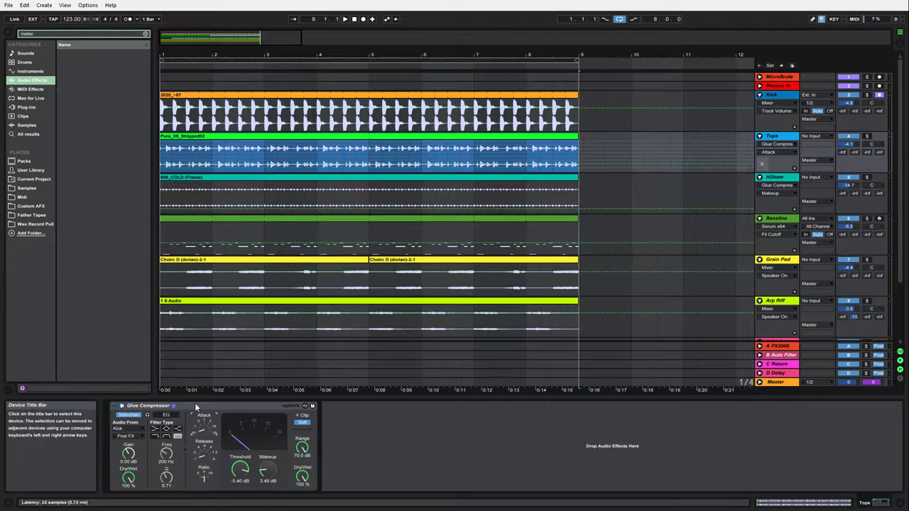
Replace the Glue Compressor on the Tops track with the standard Compressor audio effect
{"action": "left_click", "coordinate": [195, 404]}
{"action": "key", "text": "Delete"}
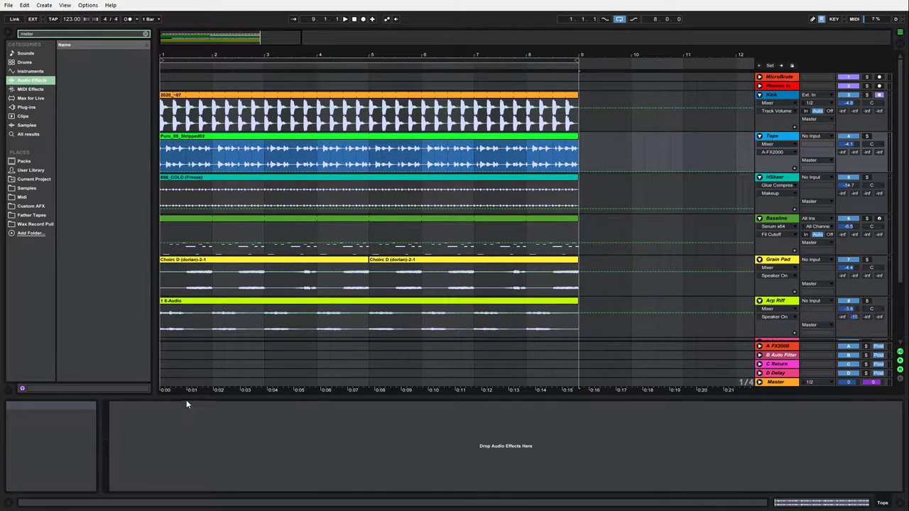
{"action": "left_click", "coordinate": [32, 72]}
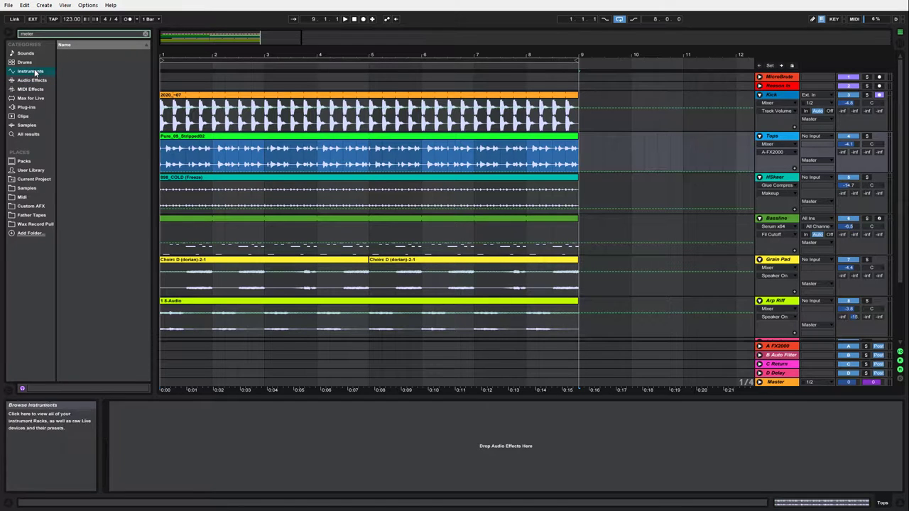
{"action": "left_click", "coordinate": [32, 80]}
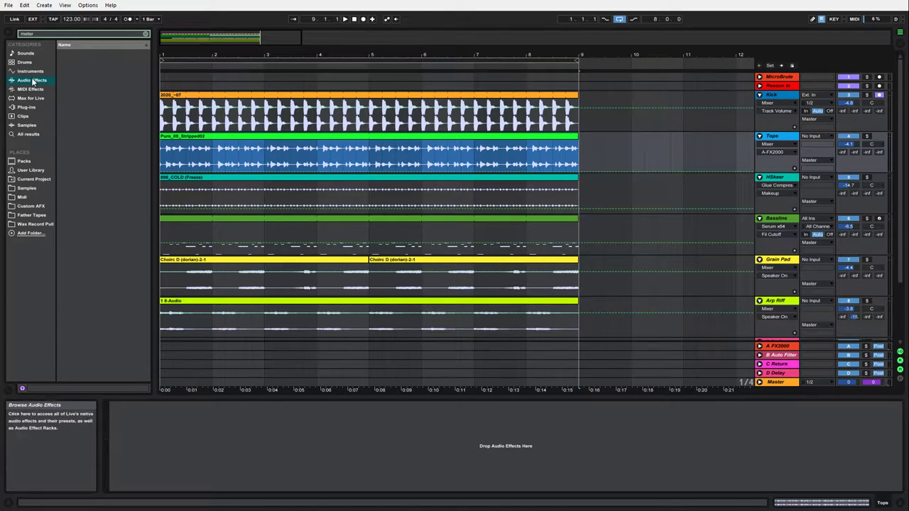
{"action": "left_click", "coordinate": [145, 34]}
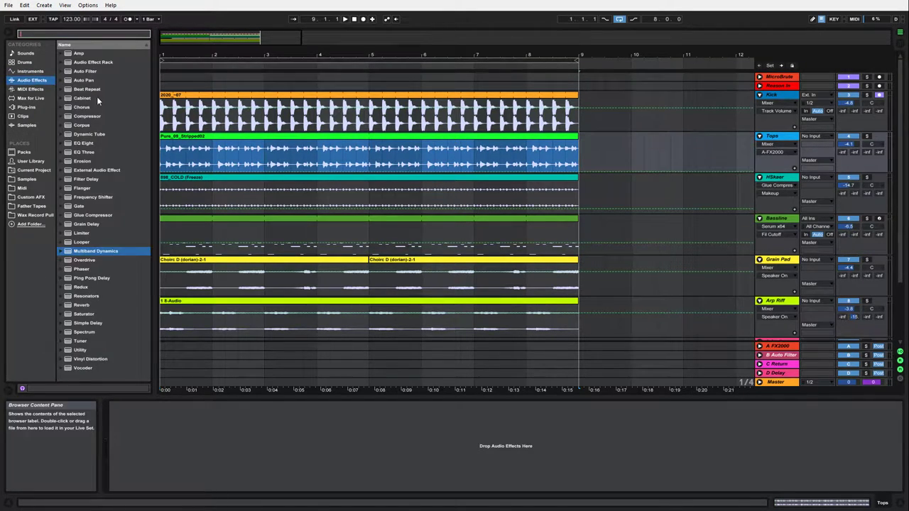
{"action": "left_click", "coordinate": [86, 117]}
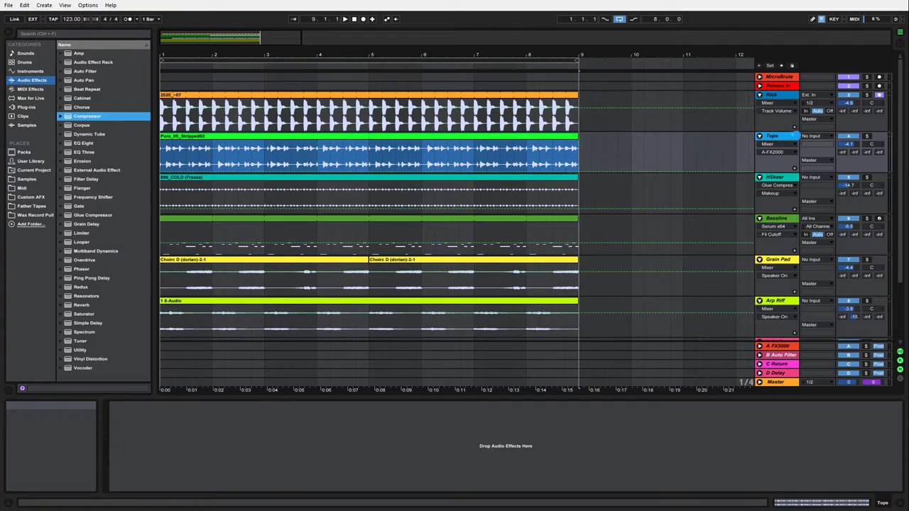
{"action": "key", "text": "Return"}
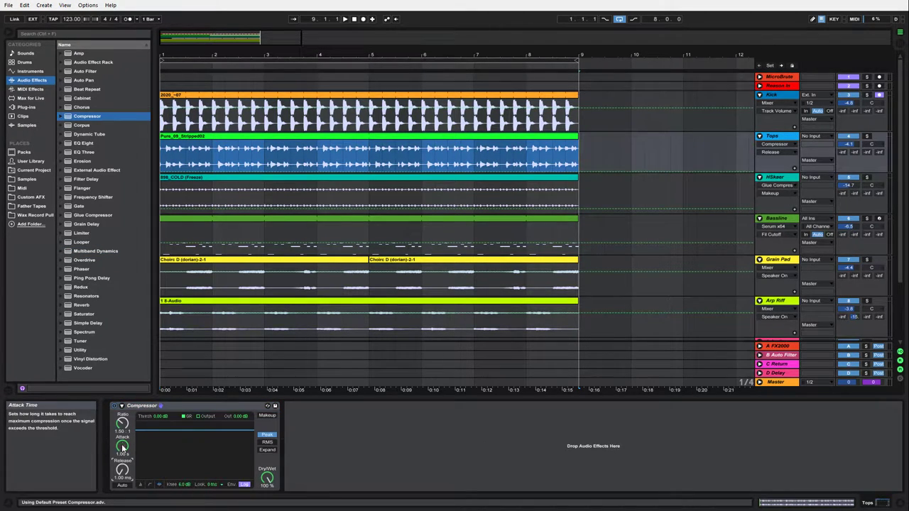
Set the Compressor's attack to 0.04 ms and enable its sidechain with the Kick track as the audio source
{"action": "left_click_drag", "start_coordinate": [122, 446], "coordinate": [123, 497]}
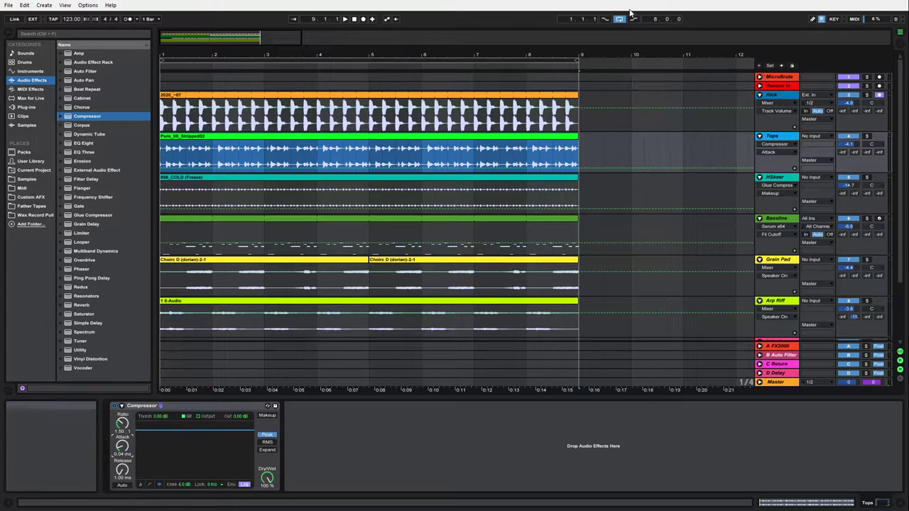
{"action": "left_click", "coordinate": [122, 406]}
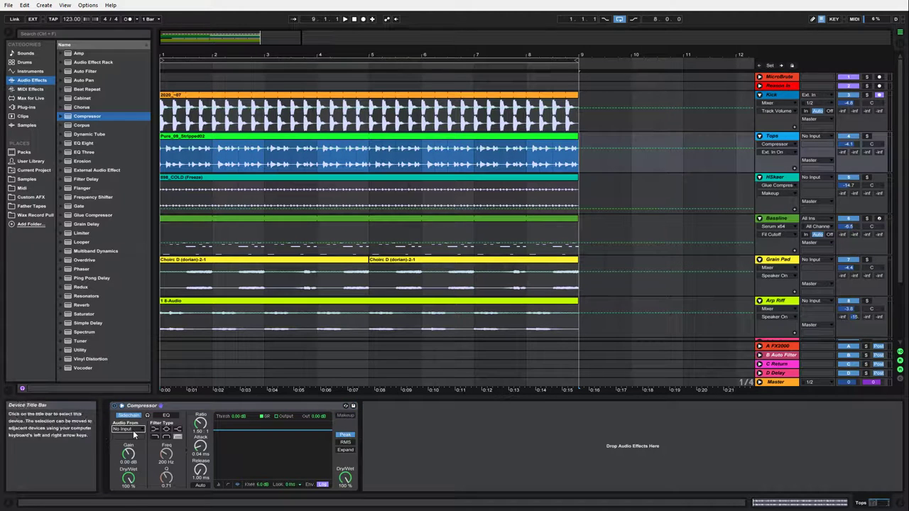
{"action": "left_click", "coordinate": [133, 430]}
{"action": "left_click", "coordinate": [133, 446]}
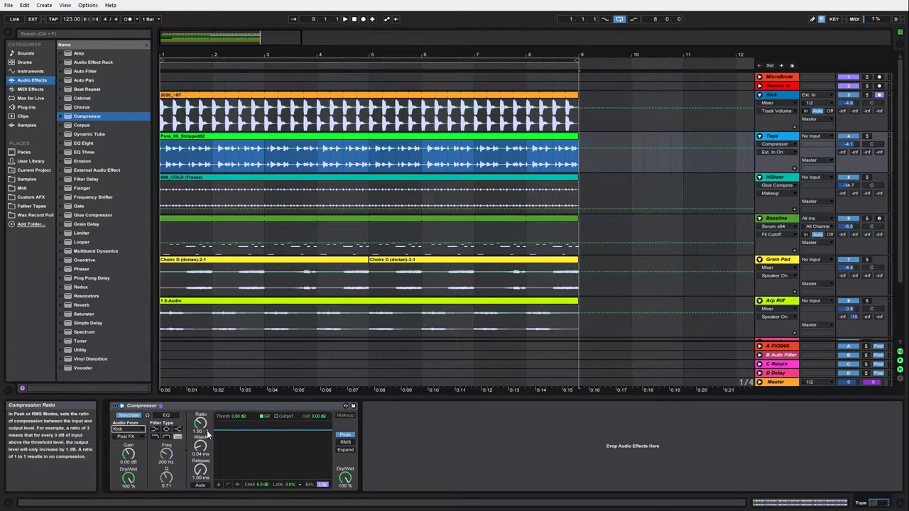
Try attack times from 0.01 ms to 1.67 ms on the Tops Compressor and settle on about 0.68 ms
{"action": "left_click_drag", "start_coordinate": [201, 446], "coordinate": [202, 469]}
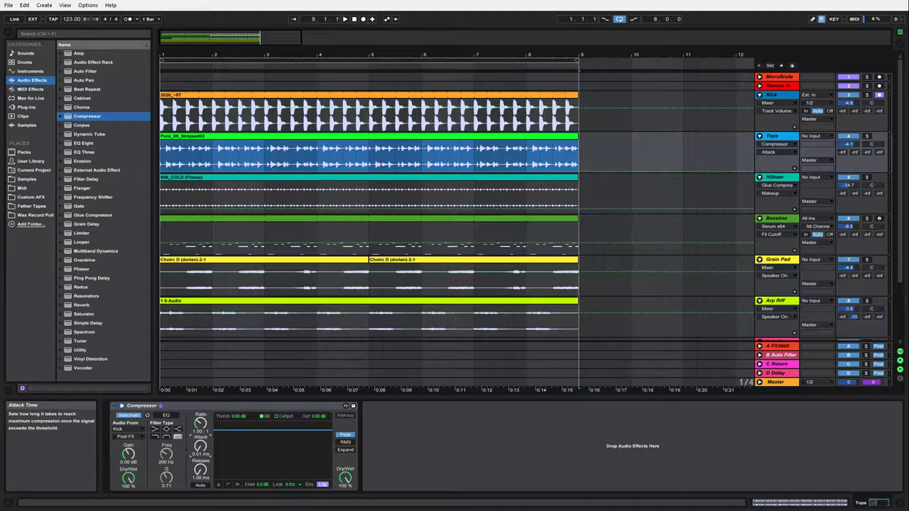
{"action": "left_click_drag", "start_coordinate": [202, 455], "coordinate": [201, 444]}
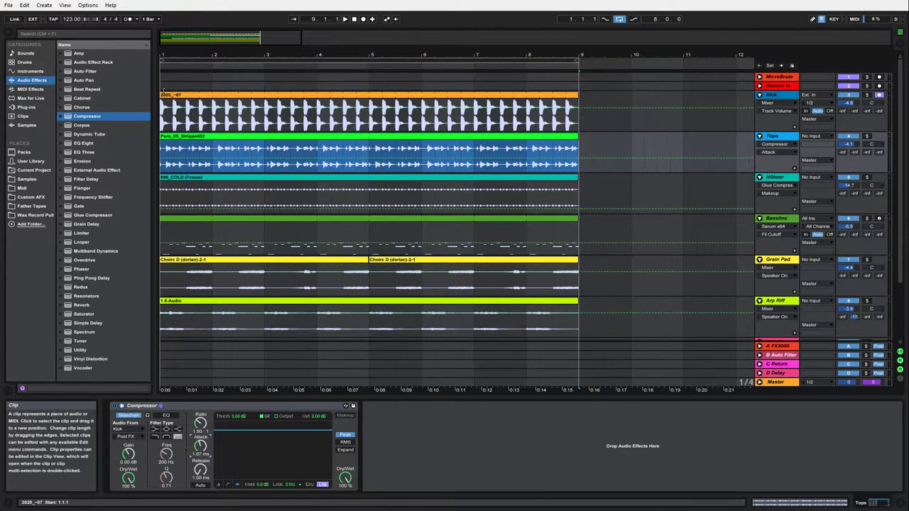
{"action": "mouse_move", "coordinate": [194, 446]}
{"action": "left_mouse_down"}
{"action": "mouse_move", "coordinate": [194, 476]}
{"action": "mouse_move", "coordinate": [193, 453]}
{"action": "left_mouse_up"}
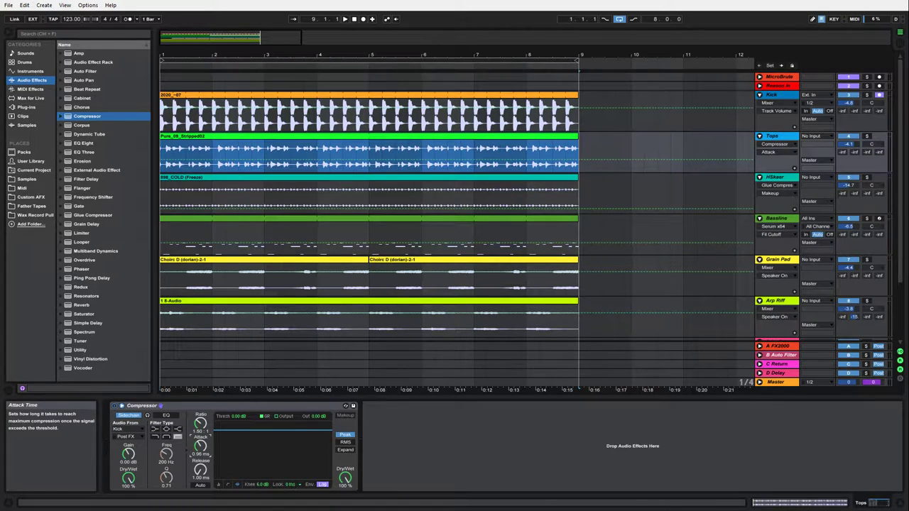
{"action": "left_click_drag", "start_coordinate": [194, 452], "coordinate": [193, 456]}
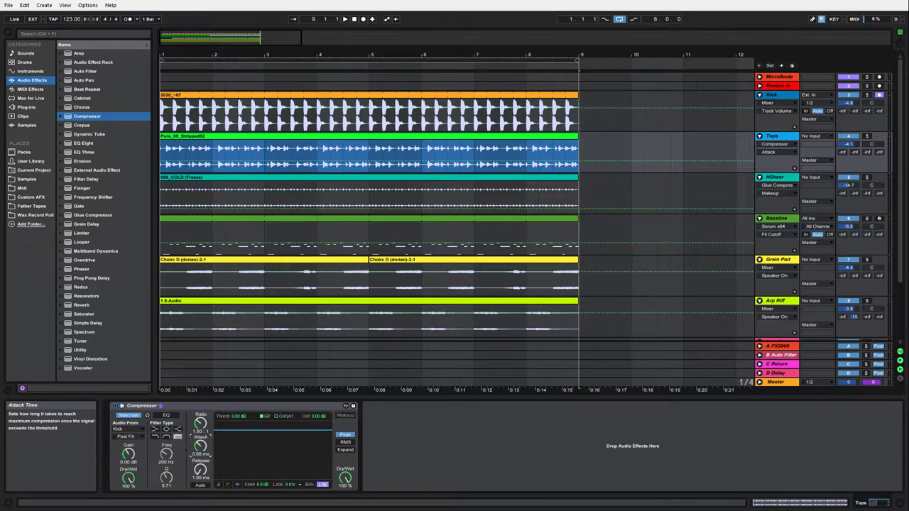
Try a release of about 24.8 ms on the Tops Compressor and lower its attack to 0.02 ms
{"action": "left_click_drag", "start_coordinate": [200, 470], "coordinate": [200, 462]}
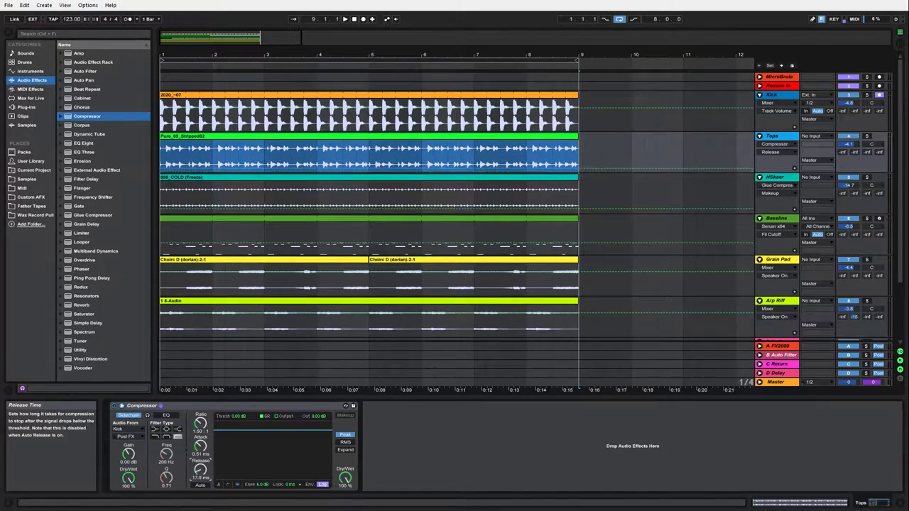
{"action": "left_click_drag", "start_coordinate": [200, 470], "coordinate": [201, 480]}
{"action": "left_click_drag", "start_coordinate": [202, 465], "coordinate": [202, 460]}
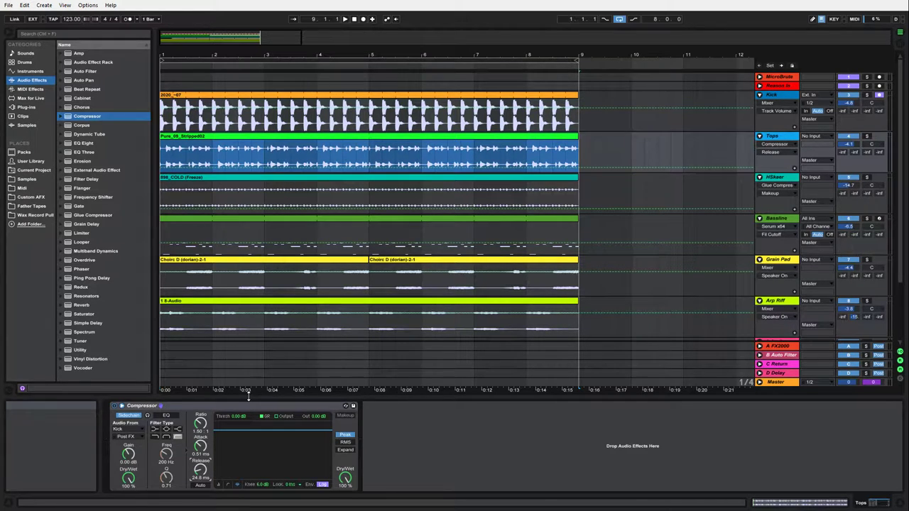
{"action": "left_click_drag", "start_coordinate": [201, 445], "coordinate": [201, 463]}
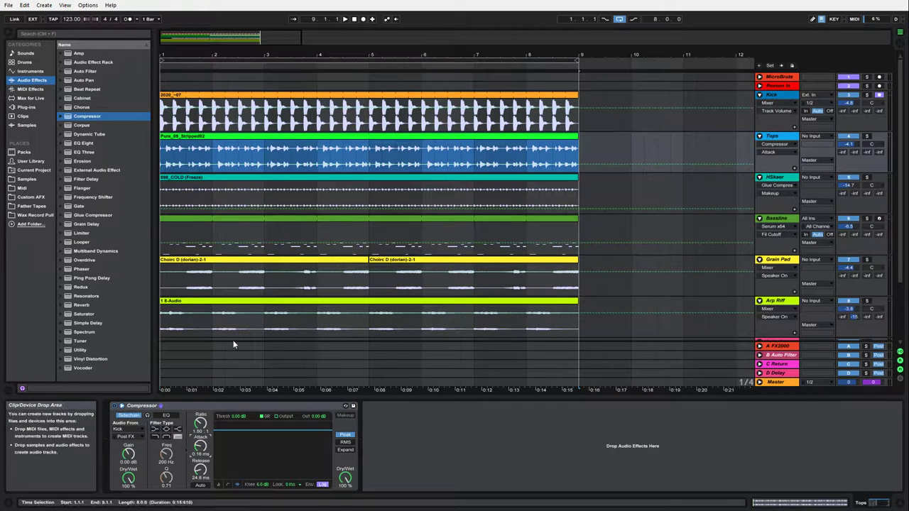
{"action": "left_click", "coordinate": [231, 410]}
{"action": "left_click_drag", "start_coordinate": [200, 446], "coordinate": [200, 458]}
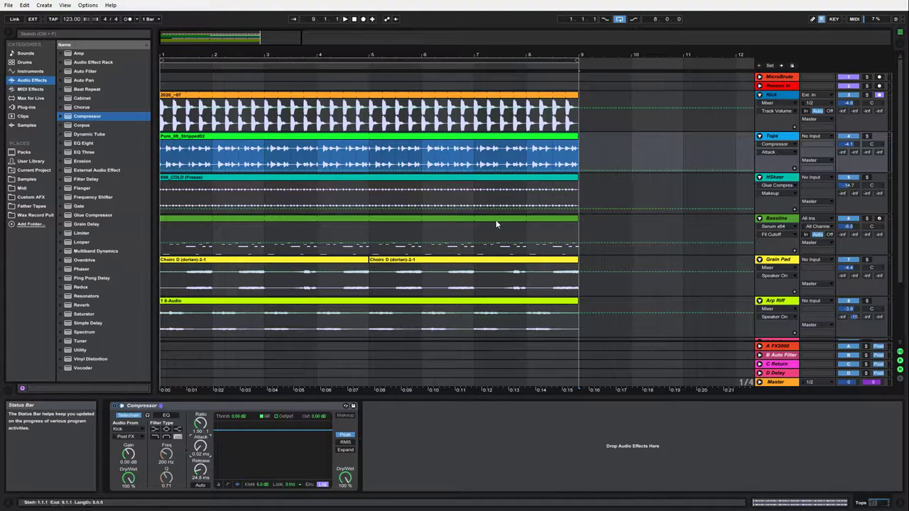
Open the Kick clip's waveform and select from its start to the first sharp dip of the transient
{"action": "left_click", "coordinate": [377, 105]}
{"action": "left_click", "coordinate": [802, 503]}
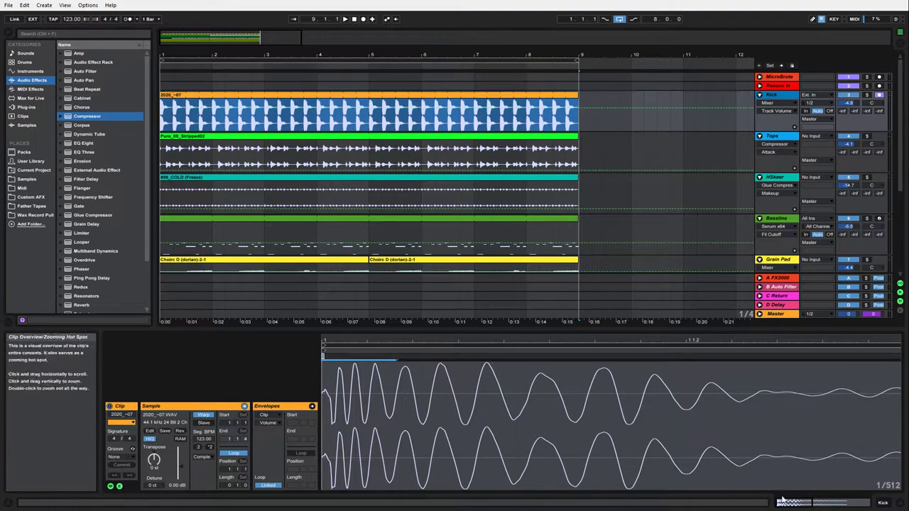
{"action": "left_click_drag", "start_coordinate": [327, 340], "coordinate": [327, 433]}
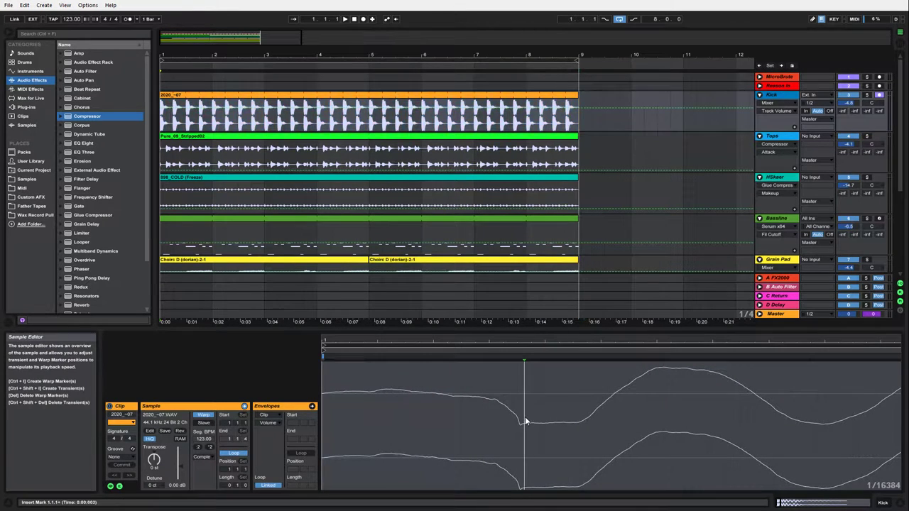
{"action": "left_click_drag", "start_coordinate": [525, 417], "coordinate": [323, 418]}
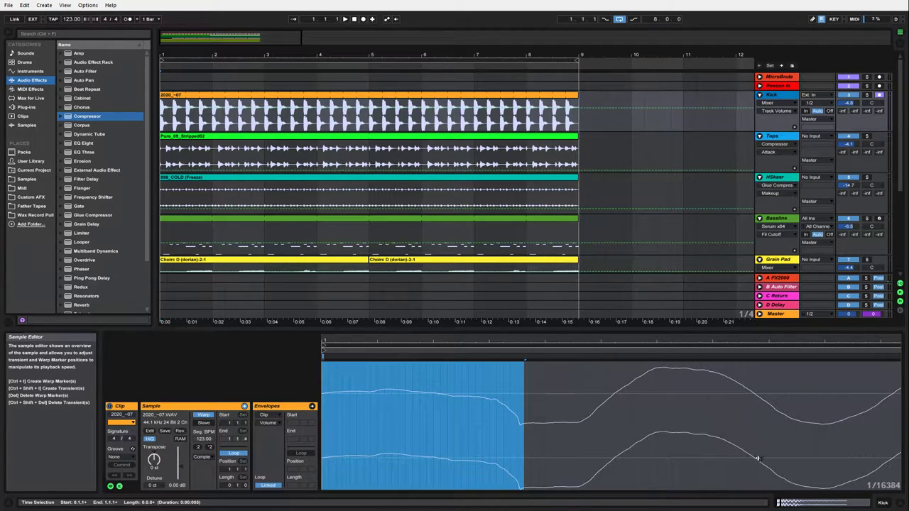
Measure other stretches of the kick's transient from the clip start, ending with one up to the first high peak
{"action": "left_click", "coordinate": [504, 406]}
{"action": "left_click_drag", "start_coordinate": [421, 409], "coordinate": [284, 413]}
{"action": "left_click", "coordinate": [357, 413]}
{"action": "left_click_drag", "start_coordinate": [342, 413], "coordinate": [287, 410]}
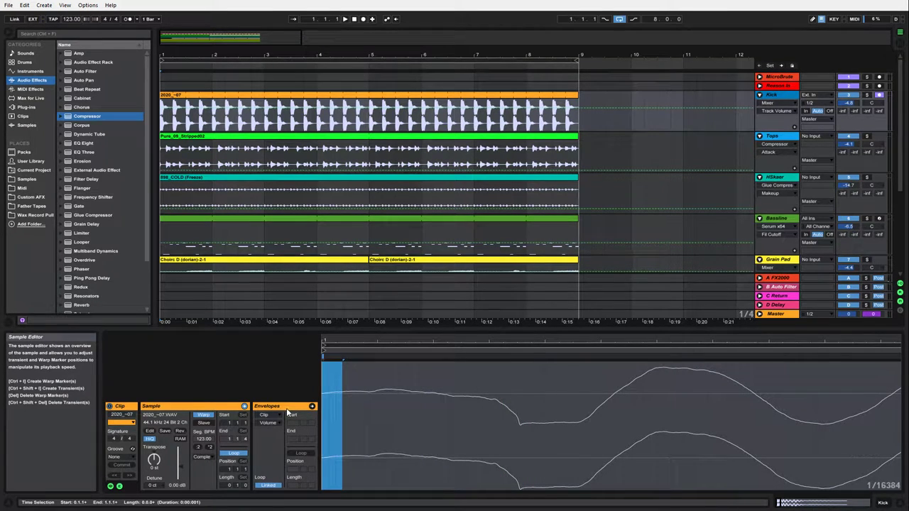
{"action": "left_click", "coordinate": [532, 420]}
{"action": "left_click", "coordinate": [615, 426]}
{"action": "left_click_drag", "start_coordinate": [678, 422], "coordinate": [322, 425]}
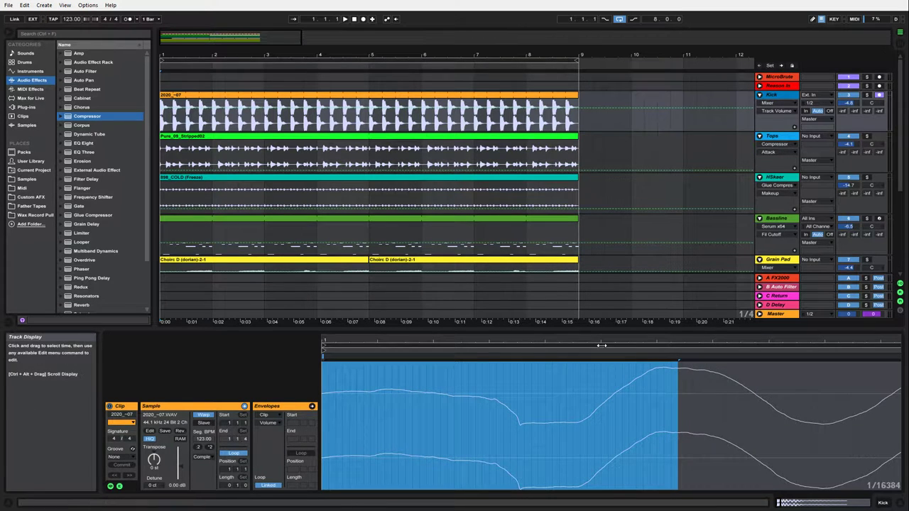
Return to the Tops track's devices and raise the Compressor's attack to about 1.67 ms
{"action": "key", "text": "shift+Tab"}
{"action": "left_click", "coordinate": [361, 245]}
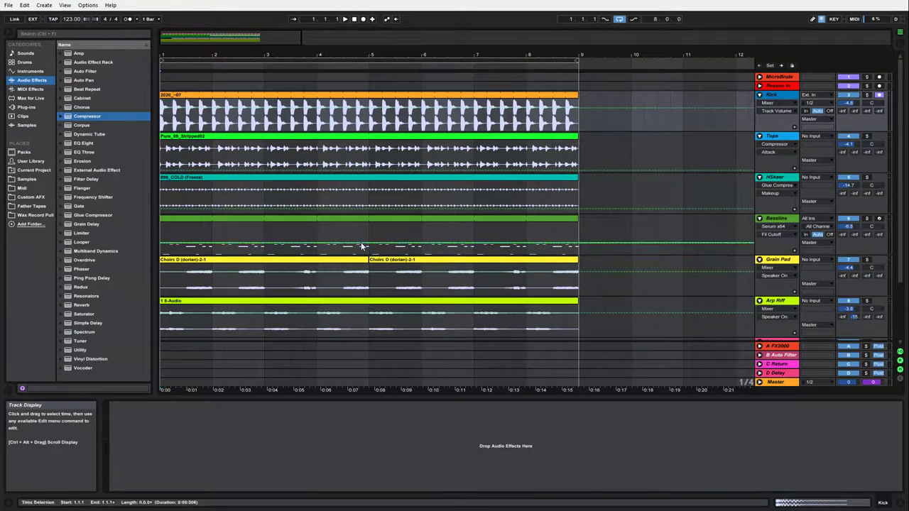
{"action": "left_click", "coordinate": [229, 177]}
{"action": "key", "text": "Up"}
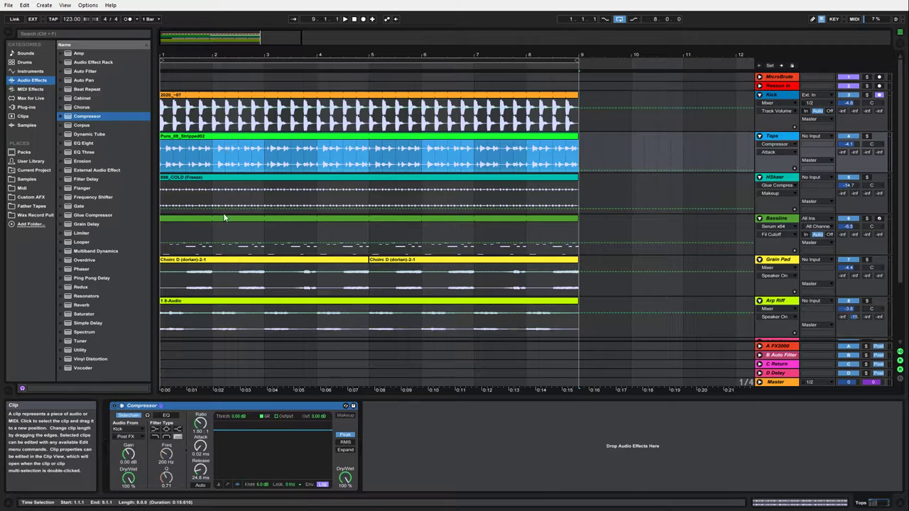
{"action": "left_click", "coordinate": [227, 259]}
{"action": "left_click", "coordinate": [286, 95]}
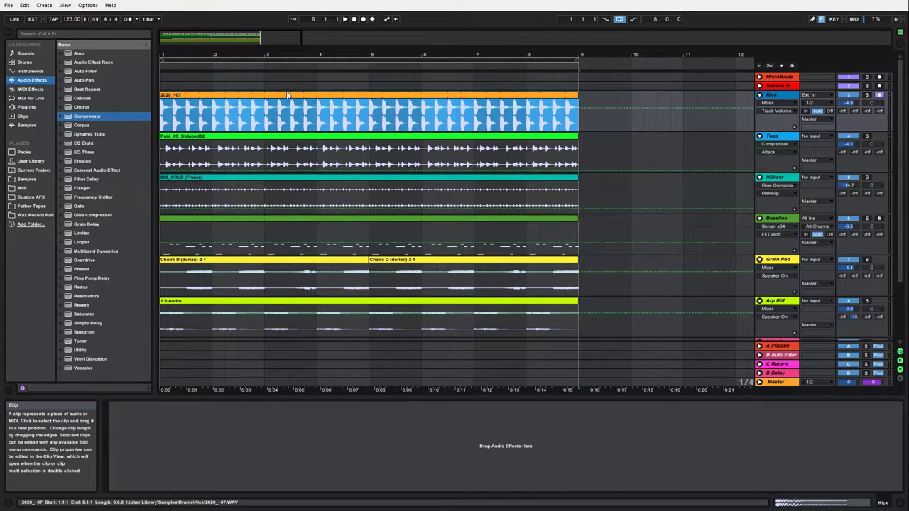
{"action": "left_click", "coordinate": [781, 141]}
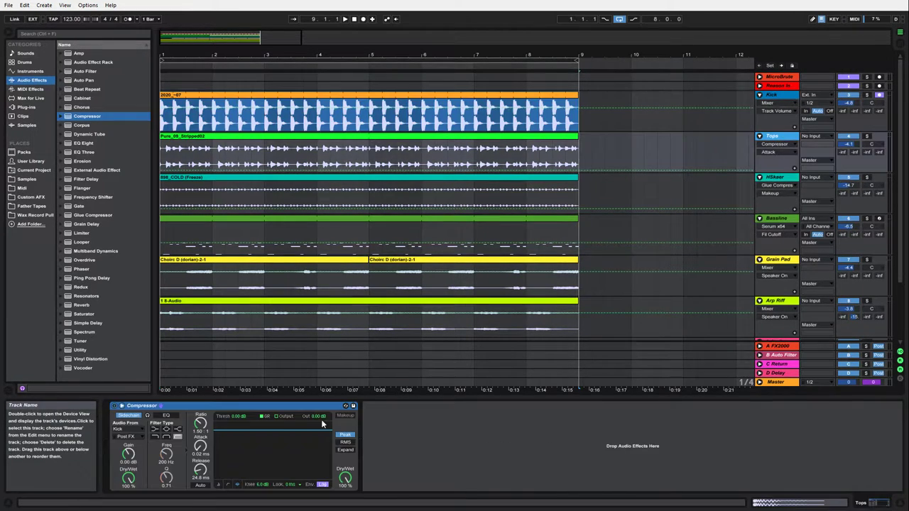
{"action": "mouse_move", "coordinate": [202, 448]}
{"action": "left_mouse_down"}
{"action": "mouse_move", "coordinate": [202, 423]}
{"action": "mouse_move", "coordinate": [200, 440]}
{"action": "left_mouse_up"}
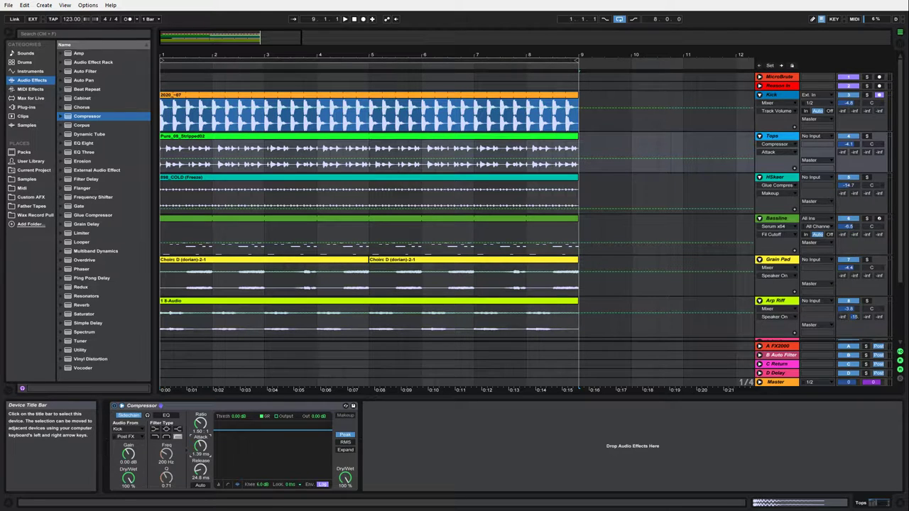
Play the arrangement and set the Tops Compressor's threshold to -10.3 dB and its ratio to 2.93:1
{"action": "left_click_drag", "start_coordinate": [244, 431], "coordinate": [244, 429]}
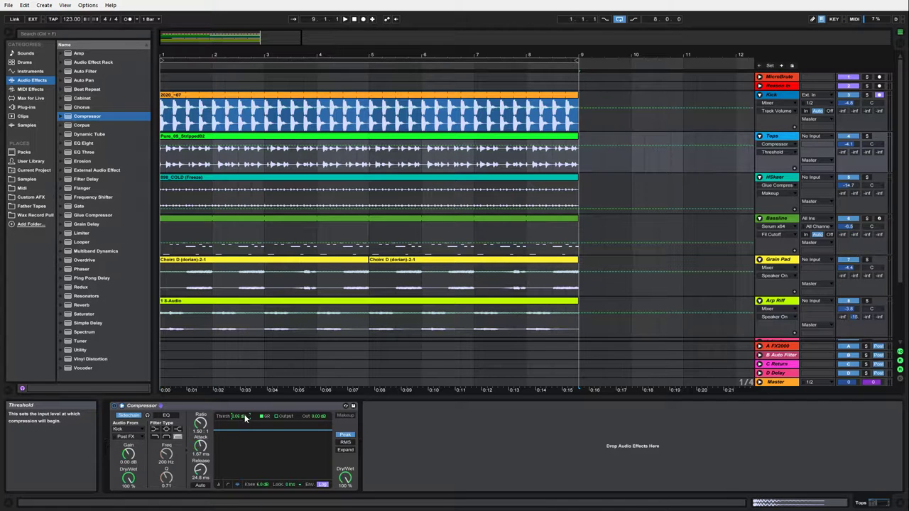
{"action": "left_click", "coordinate": [345, 19]}
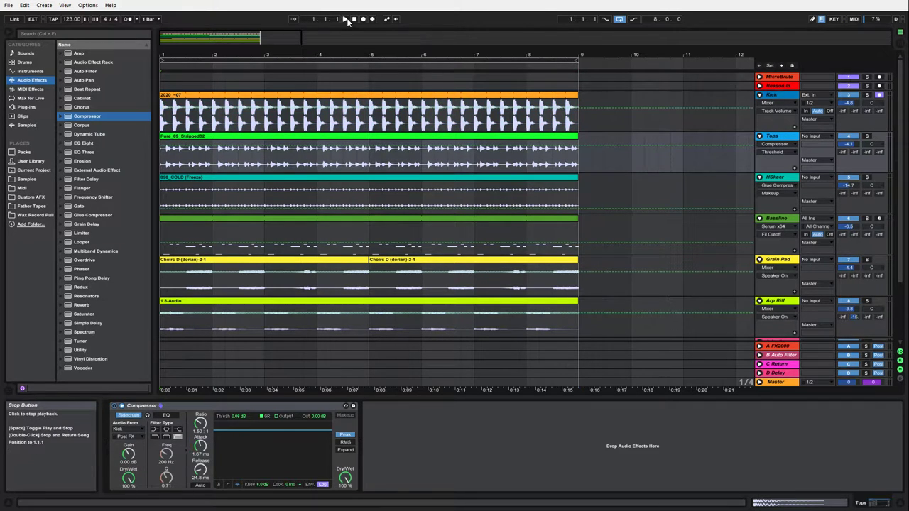
{"action": "left_click_drag", "start_coordinate": [276, 430], "coordinate": [276, 439]}
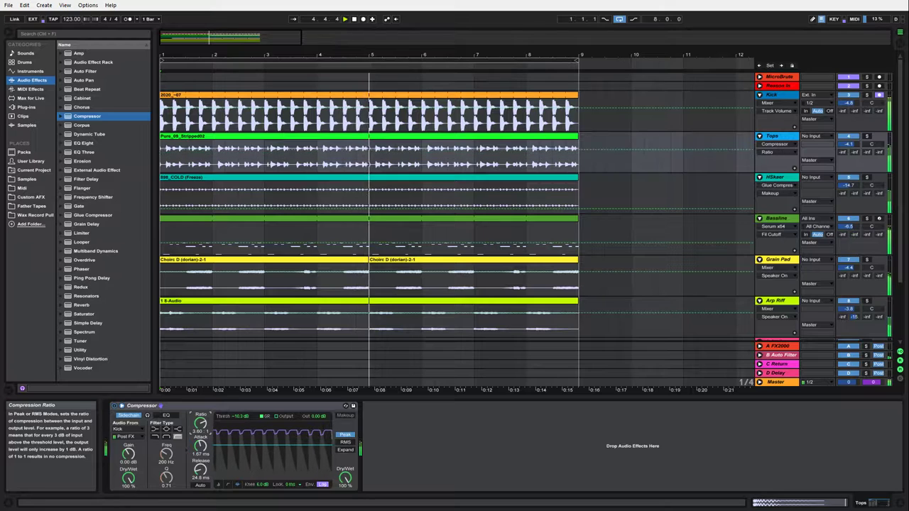
{"action": "mouse_move", "coordinate": [201, 425]}
{"action": "left_mouse_down"}
{"action": "mouse_move", "coordinate": [201, 416]}
{"action": "mouse_move", "coordinate": [202, 432]}
{"action": "left_mouse_up"}
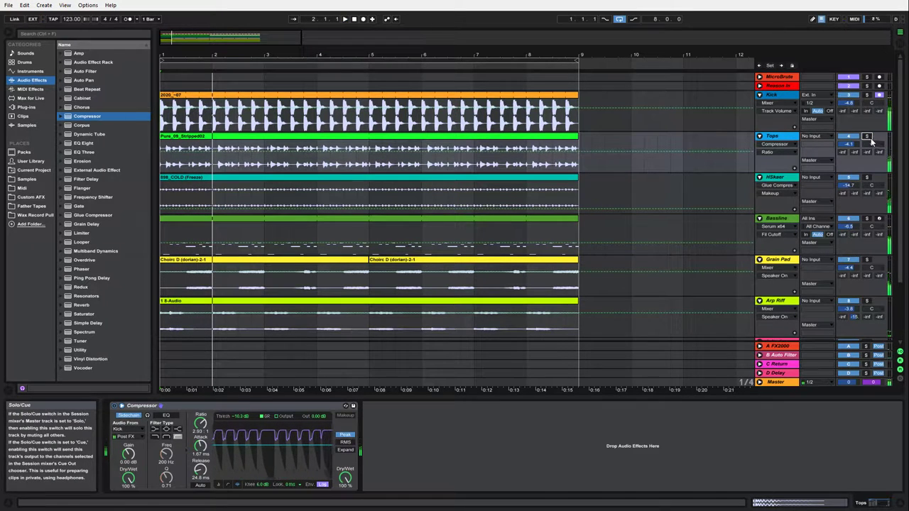
Solo the Tops track and switch its Compressor off and back on to compare the sound
{"action": "left_click", "coordinate": [867, 136]}
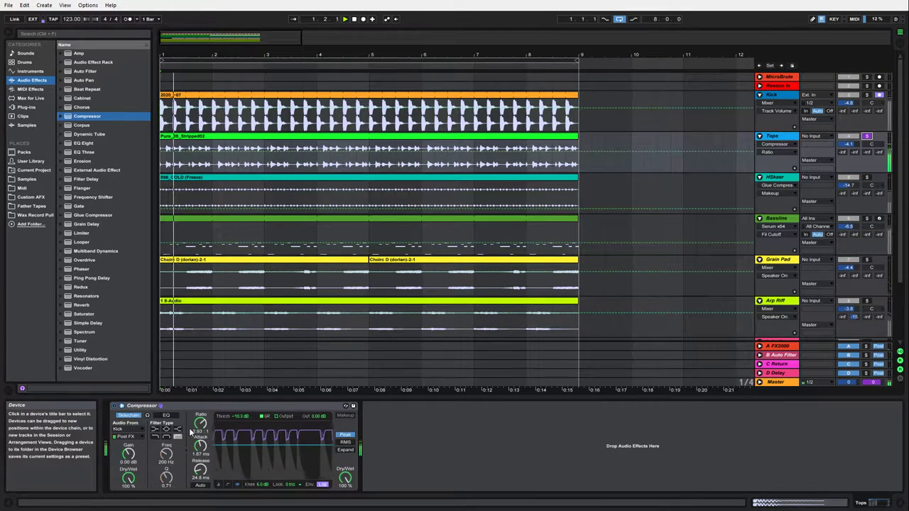
{"action": "left_click", "coordinate": [114, 406]}
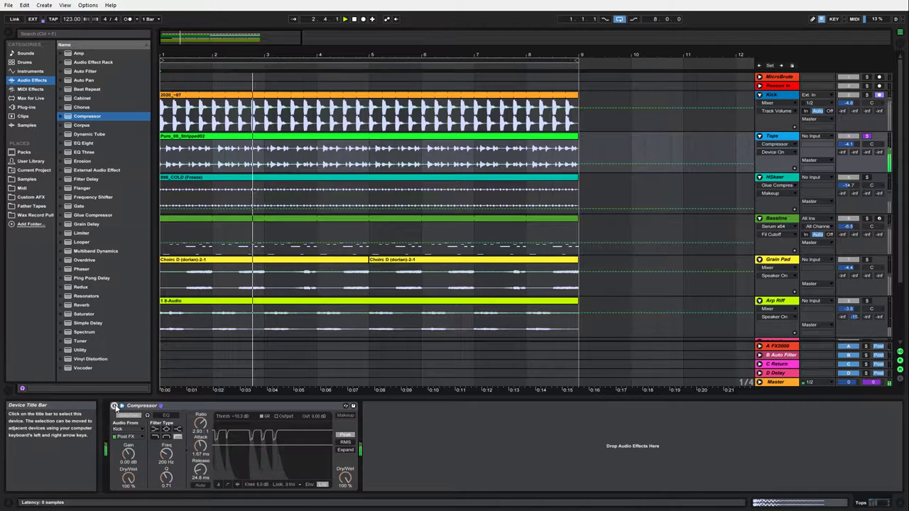
{"action": "left_click", "coordinate": [114, 406]}
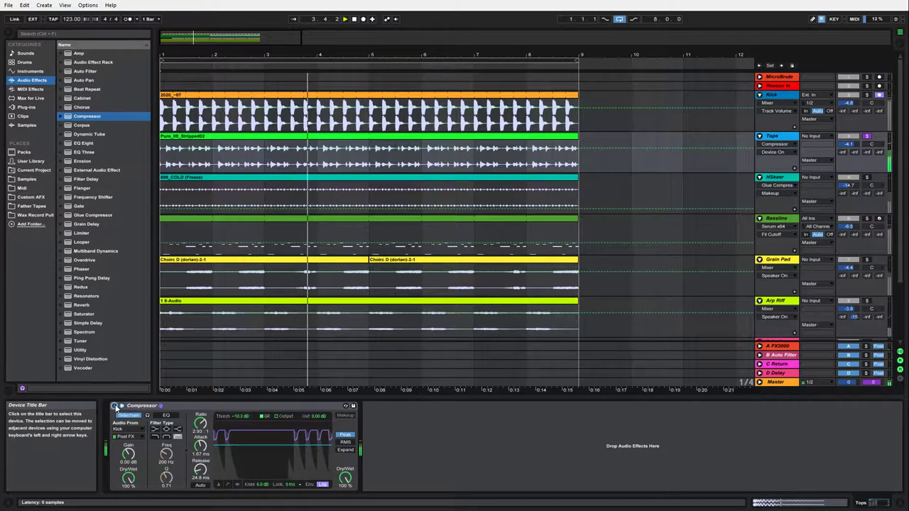
Set the Compressor's attack to 0.01 ms and, after trying a 10.2 ms release, set the release to 137 ms
{"action": "left_click_drag", "start_coordinate": [200, 468], "coordinate": [199, 480]}
{"action": "left_click_drag", "start_coordinate": [200, 446], "coordinate": [200, 479]}
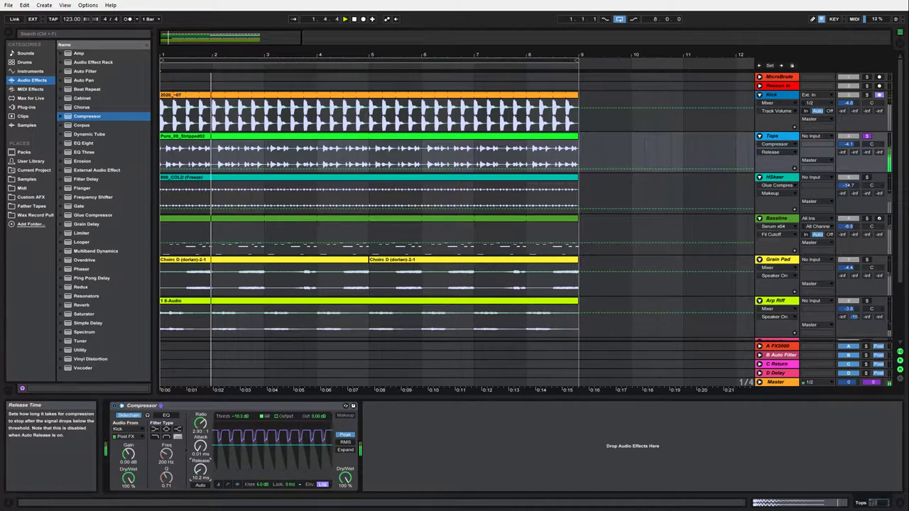
{"action": "mouse_move", "coordinate": [200, 471]}
{"action": "left_mouse_down"}
{"action": "mouse_move", "coordinate": [199, 451]}
{"action": "mouse_move", "coordinate": [199, 463]}
{"action": "left_mouse_up"}
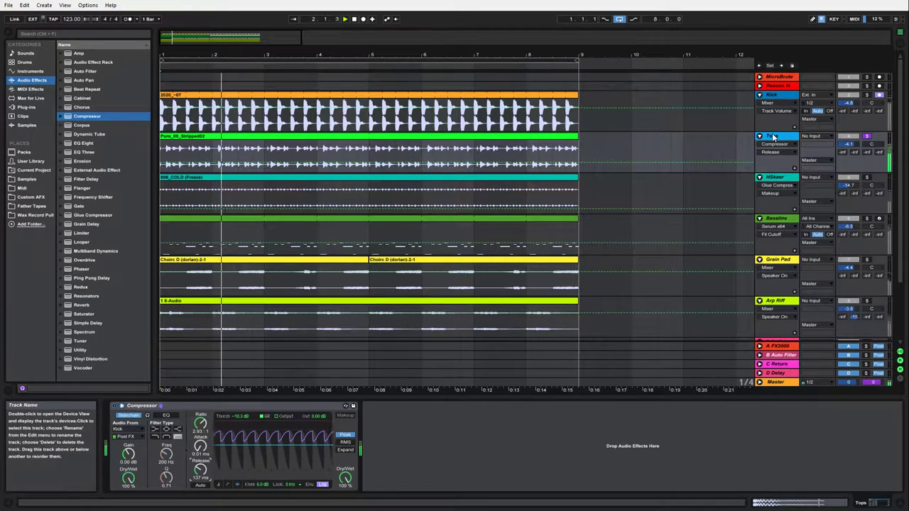
Listen to the Tops within the full mix, solo them again and stop playback
{"action": "left_click", "coordinate": [866, 136]}
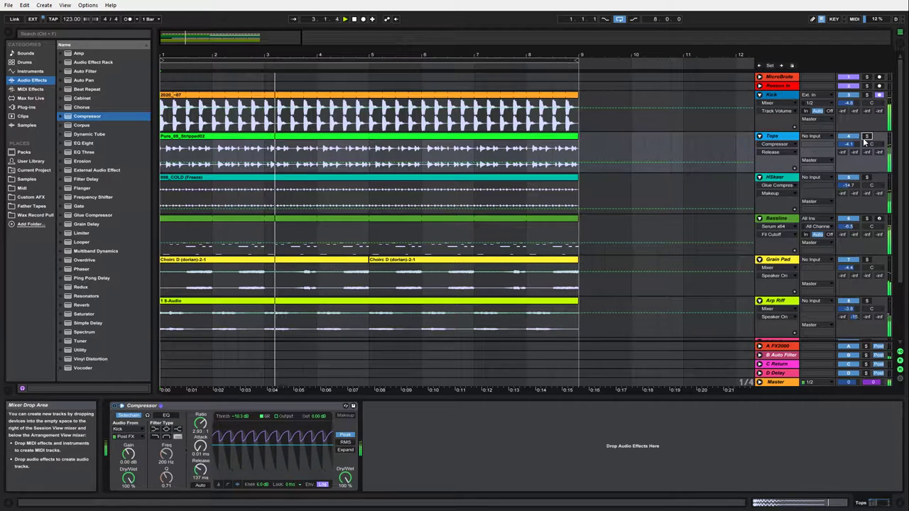
{"action": "left_click", "coordinate": [866, 138]}
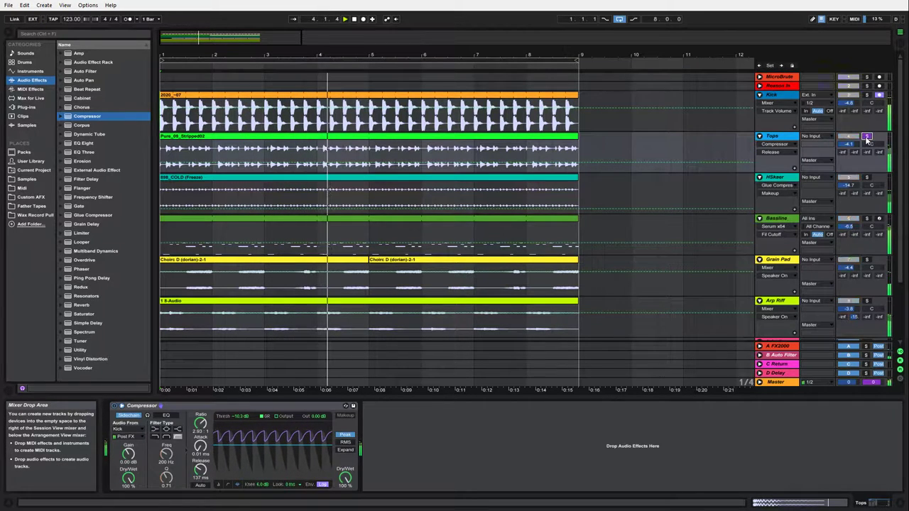
{"action": "key", "text": "space"}
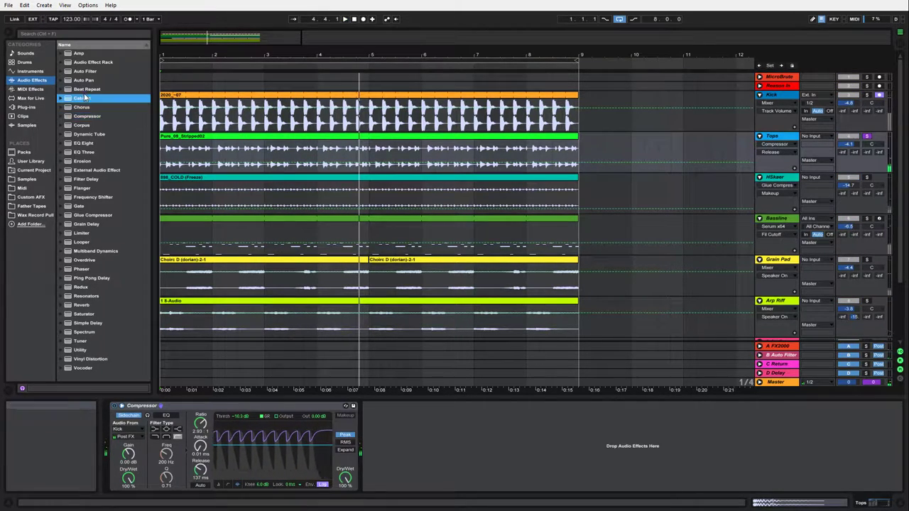
{"action": "left_click", "coordinate": [30, 72]}
{"action": "left_click", "coordinate": [31, 79]}
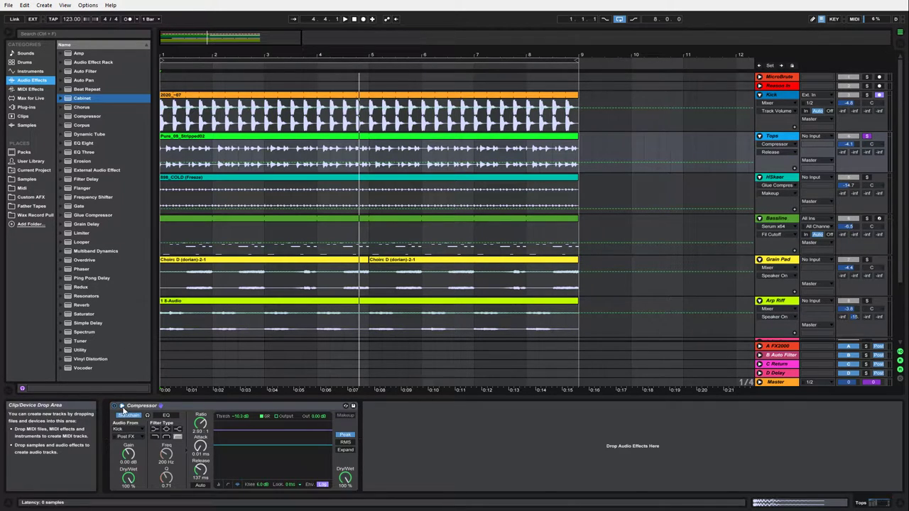
Solo the Kick together with the Tops and compare playback with the Compressor on and off, leaving it off
{"action": "left_click", "coordinate": [868, 137]}
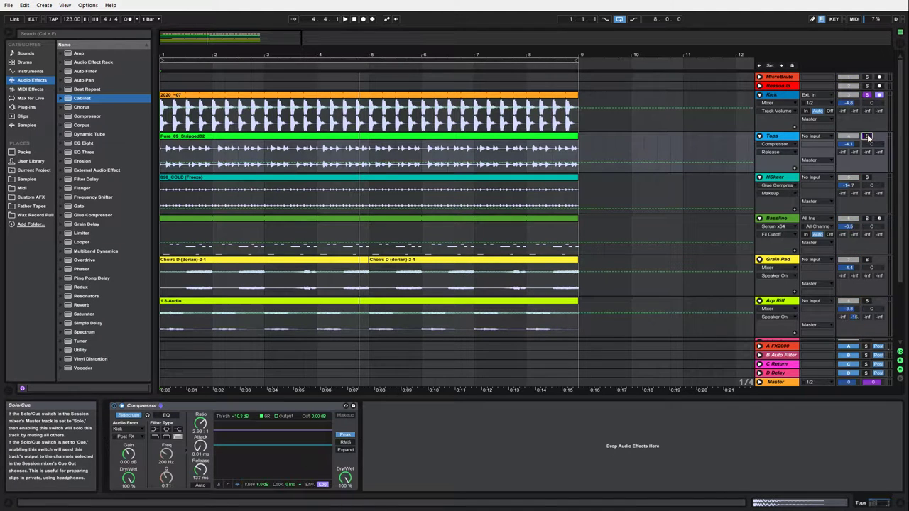
{"action": "left_click", "coordinate": [867, 137]}
{"action": "key", "text": "space"}
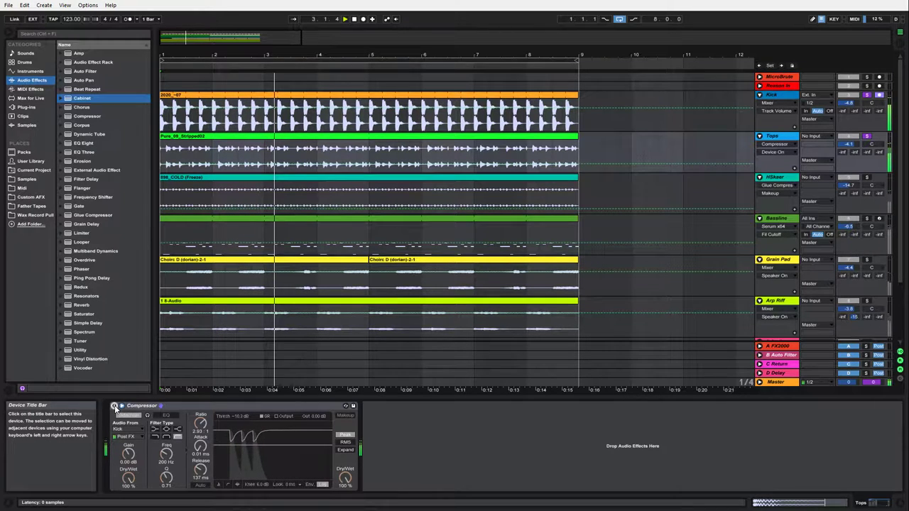
{"action": "left_click", "coordinate": [114, 407]}
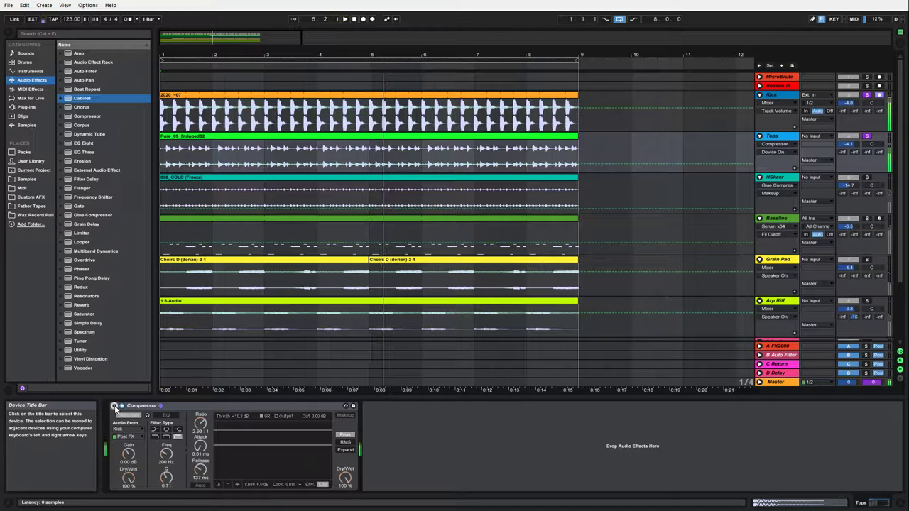
{"action": "left_click", "coordinate": [257, 408]}
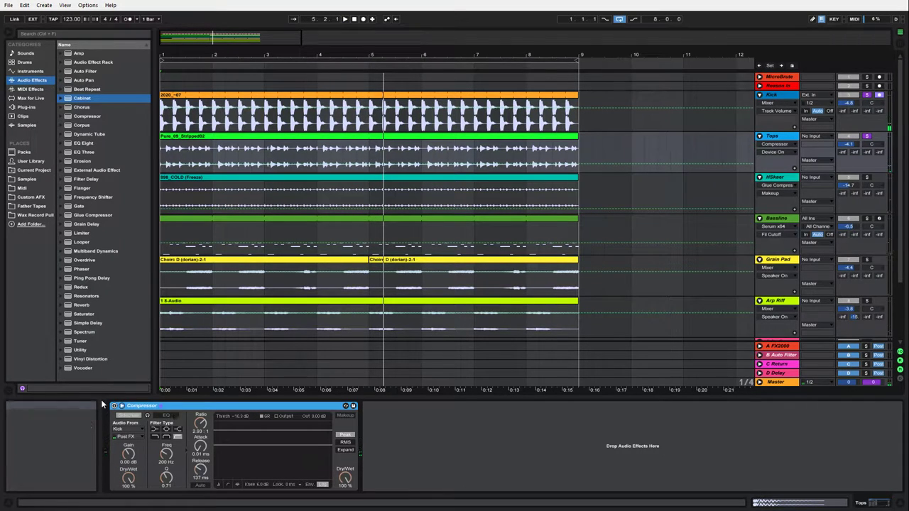
Group the Tops track's Compressor into an Audio Effect Rack and show the rack's chain list
{"action": "left_click", "coordinate": [265, 179]}
{"action": "left_click", "coordinate": [314, 137]}
{"action": "left_click", "coordinate": [329, 185]}
{"action": "left_click", "coordinate": [306, 139]}
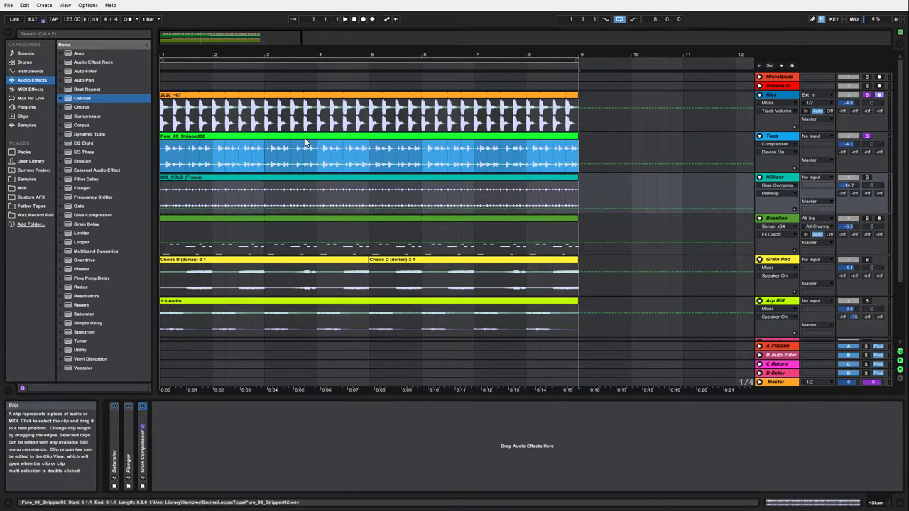
{"action": "left_click", "coordinate": [774, 138]}
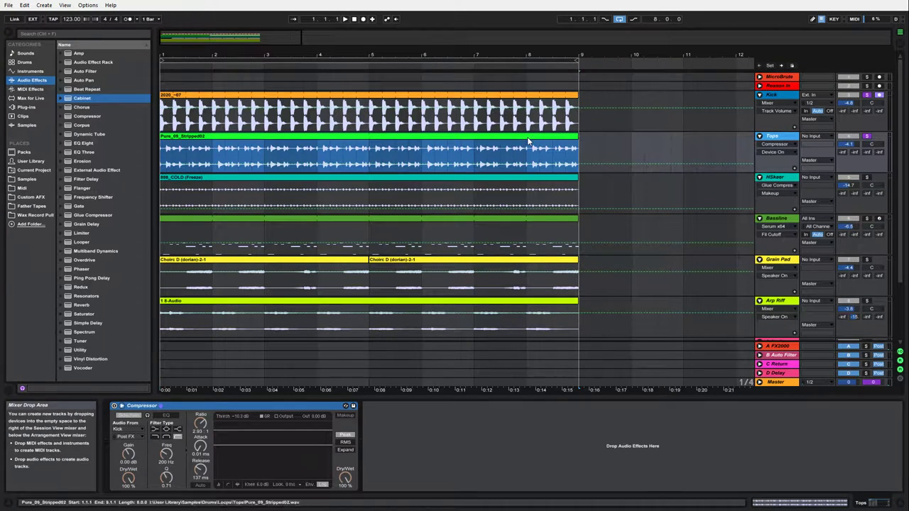
{"action": "left_click", "coordinate": [191, 405]}
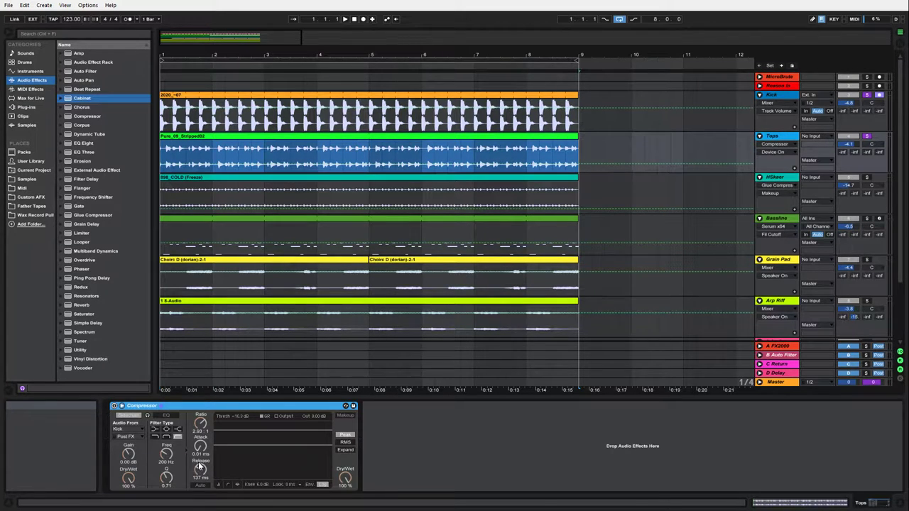
{"action": "key", "text": "ctrl+g"}
{"action": "left_click", "coordinate": [114, 422]}
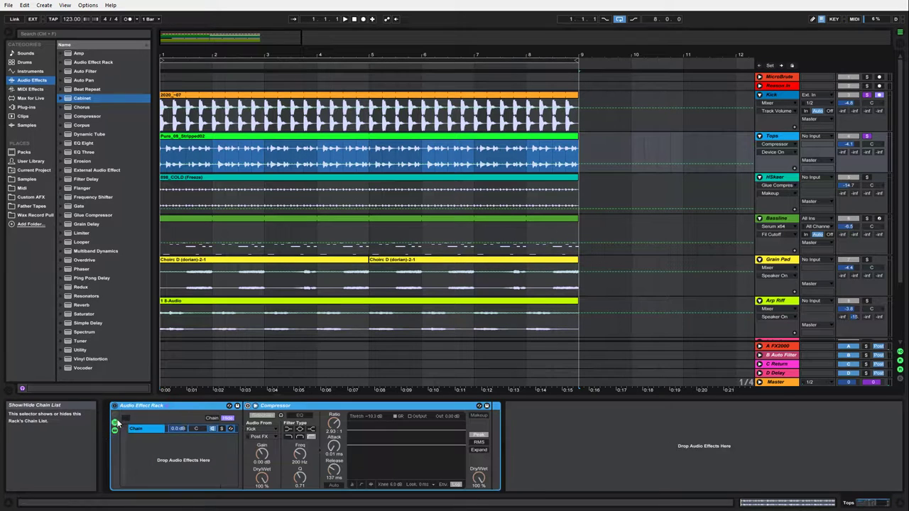
Add the Low_Hi Perf Split.adg rack preset after the Audio Effect Rack on the Tops track
{"action": "left_click", "coordinate": [146, 430]}
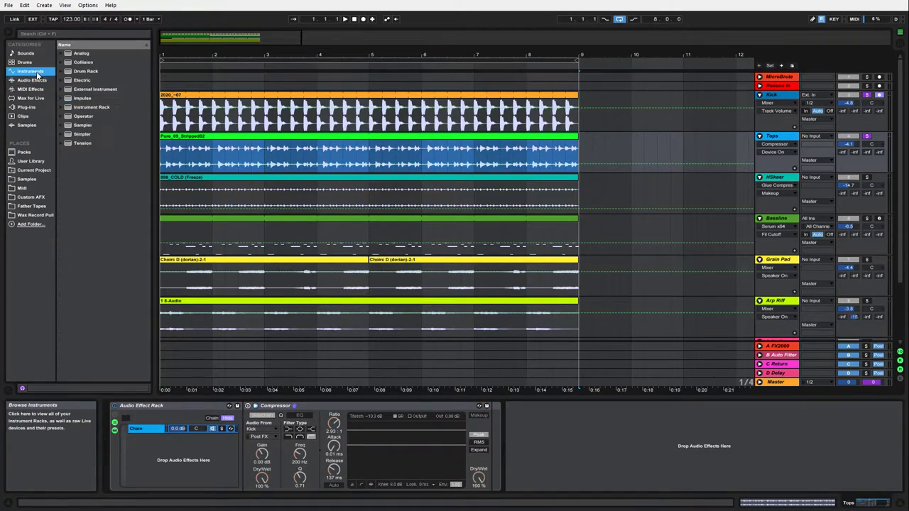
{"action": "left_click", "coordinate": [62, 62]}
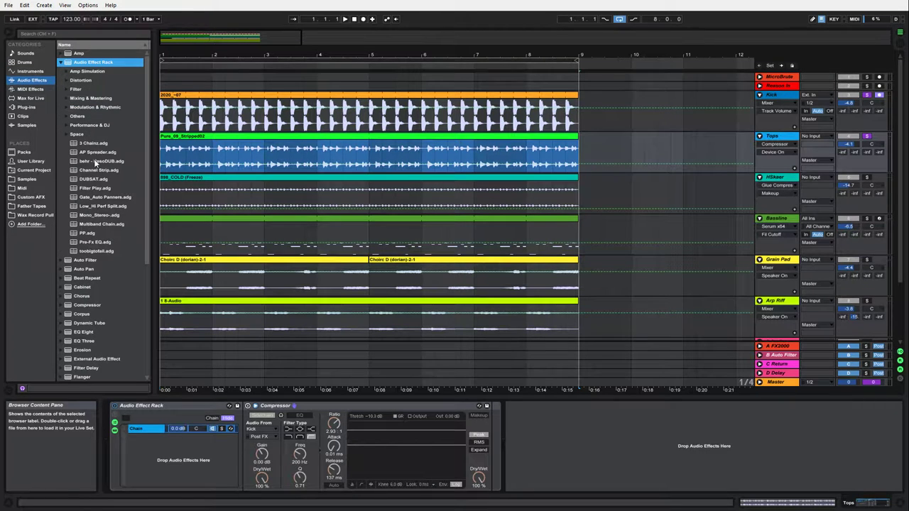
{"action": "left_click", "coordinate": [76, 208]}
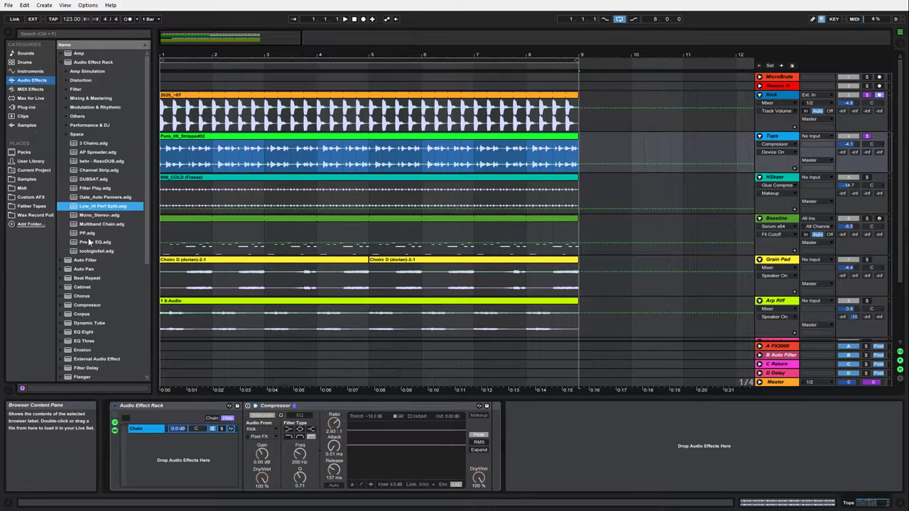
{"action": "left_click_drag", "start_coordinate": [532, 429], "coordinate": [499, 435]}
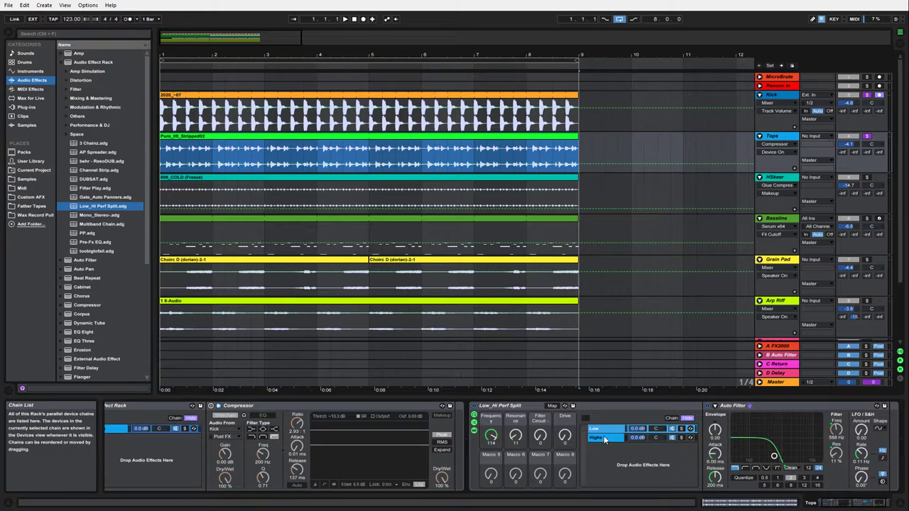
Inspect the Highs chain's nested High Invert rack with its Lows and Invert chains, and fold the nested rack
{"action": "left_click", "coordinate": [603, 436]}
{"action": "double_click", "coordinate": [707, 470]}
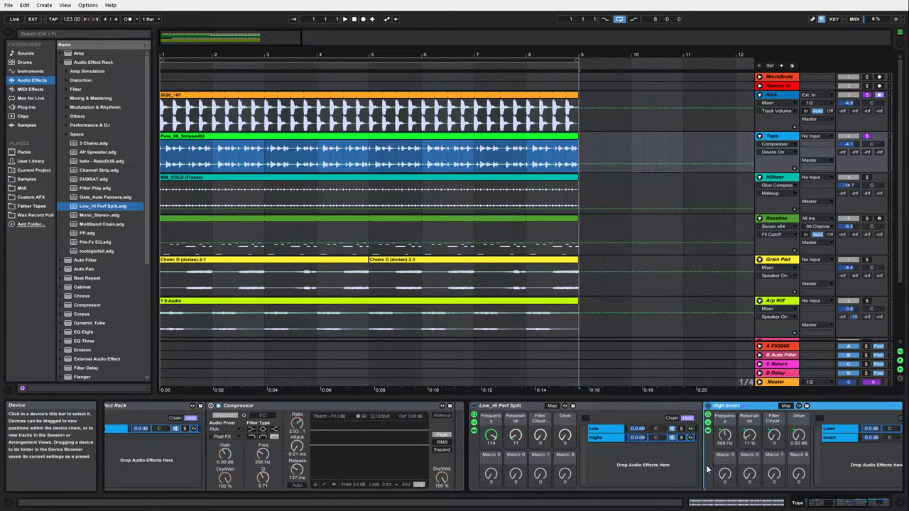
{"action": "left_click_drag", "start_coordinate": [845, 505], "coordinate": [882, 505]}
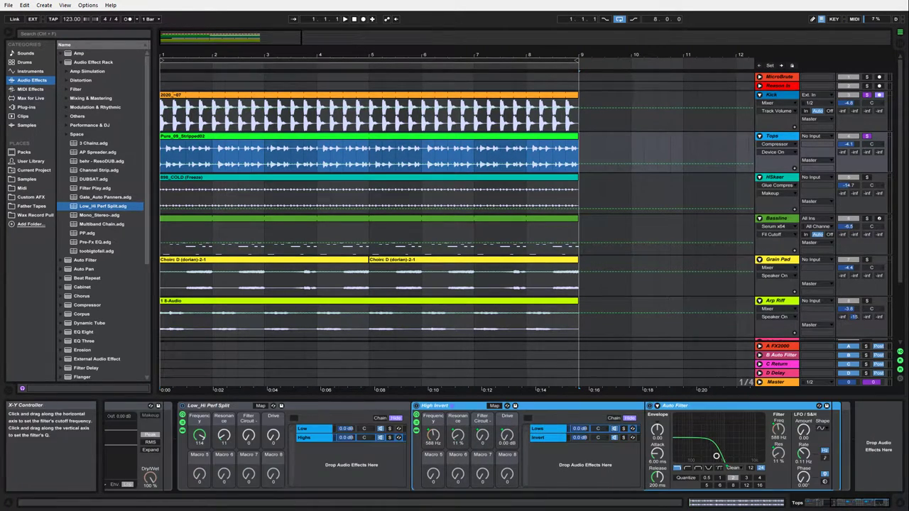
{"action": "left_click", "coordinate": [558, 440]}
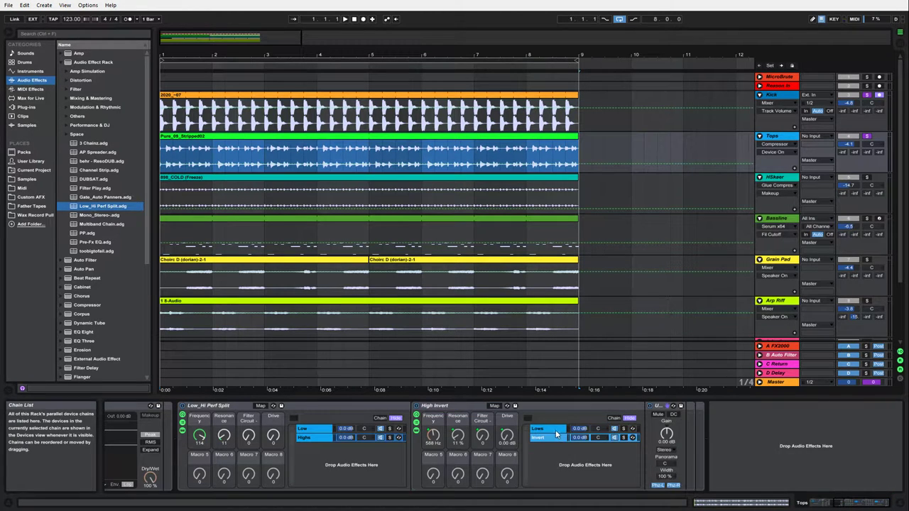
{"action": "left_click", "coordinate": [558, 431]}
{"action": "double_click", "coordinate": [469, 406]}
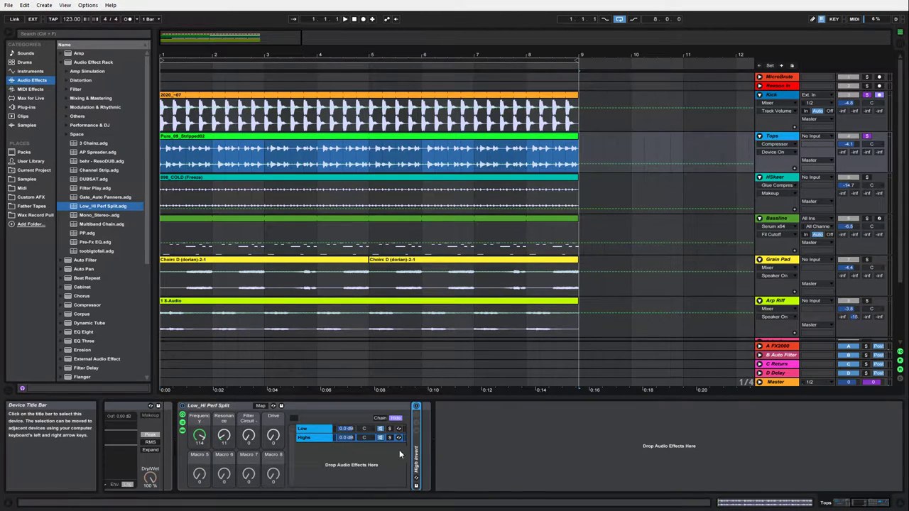
{"action": "left_click", "coordinate": [818, 503]}
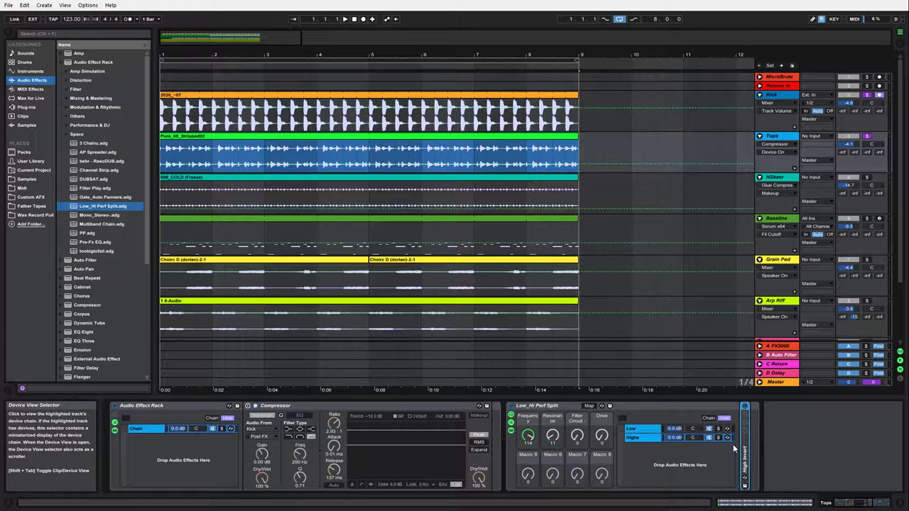
Show the Low chain of the Low_Hi Perf Split rack and fold its Auto Filter
{"action": "left_click", "coordinate": [648, 427]}
{"action": "double_click", "coordinate": [807, 406]}
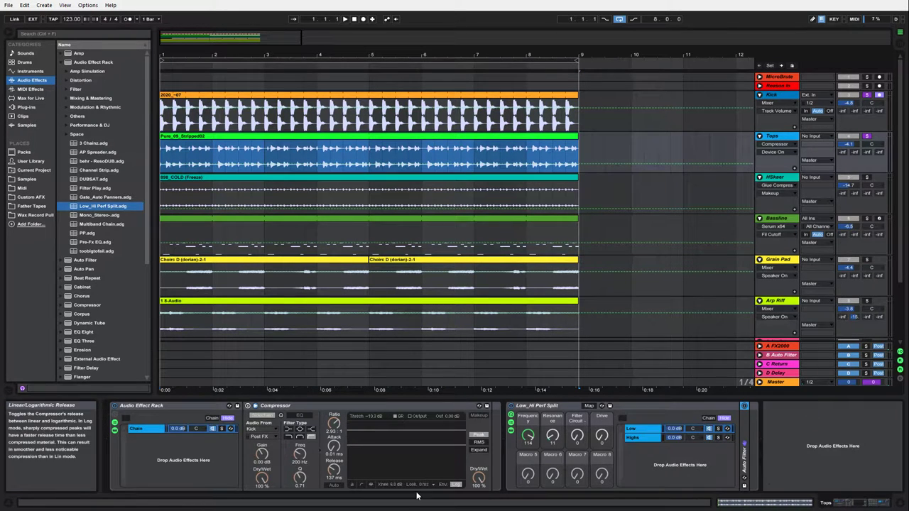
{"action": "left_click", "coordinate": [332, 404]}
{"action": "left_click", "coordinate": [176, 404]}
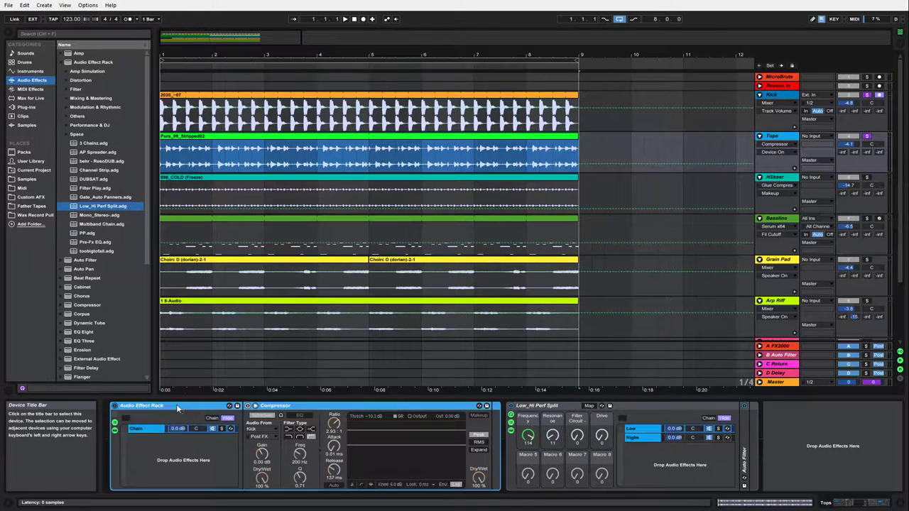
{"action": "left_click", "coordinate": [290, 406]}
{"action": "left_click", "coordinate": [625, 406]}
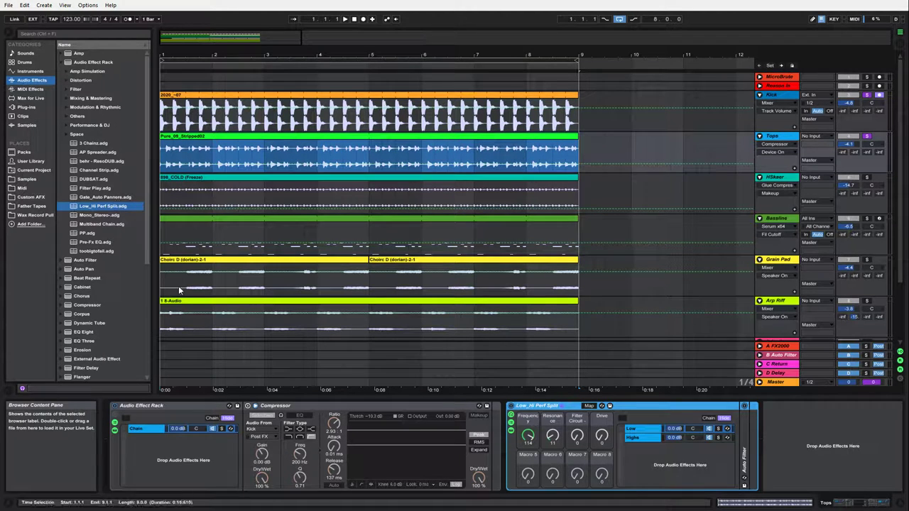
Examine the Utility phase inversion in High Invert's Invert chain, and fold the Lows chain's Auto Filter and the High Invert rack
{"action": "left_click", "coordinate": [630, 437]}
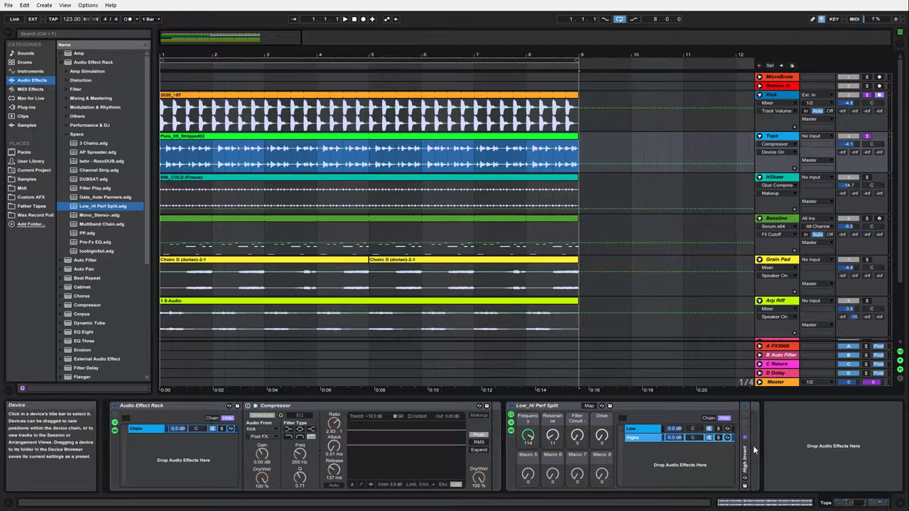
{"action": "double_click", "coordinate": [746, 452]}
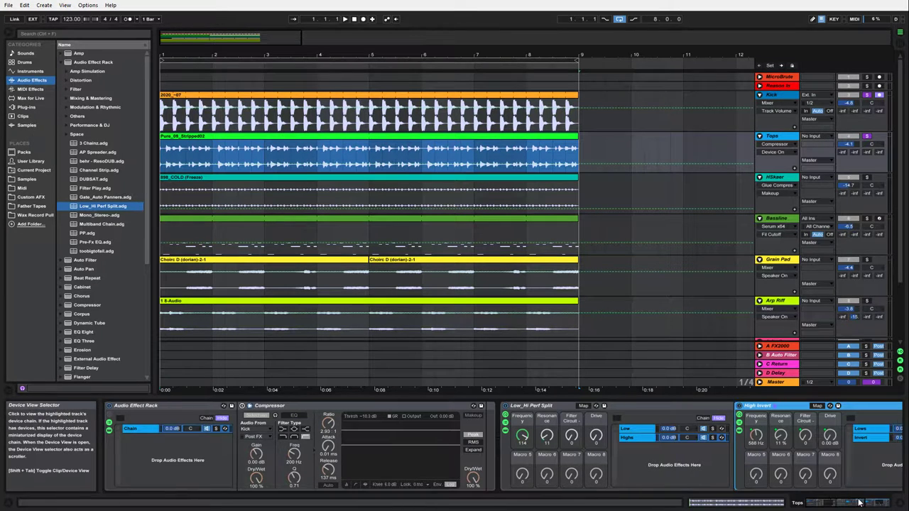
{"action": "left_click_drag", "start_coordinate": [860, 503], "coordinate": [897, 504]}
{"action": "left_click", "coordinate": [550, 438]}
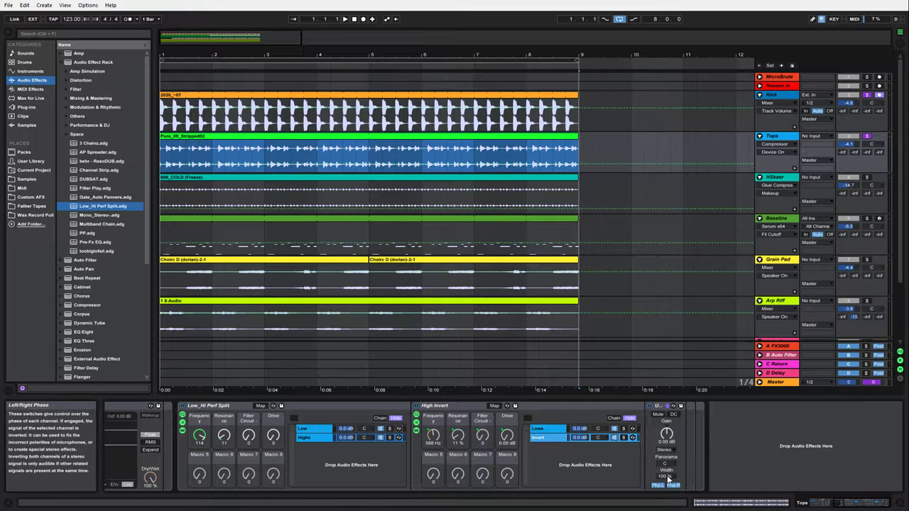
{"action": "left_click", "coordinate": [553, 429]}
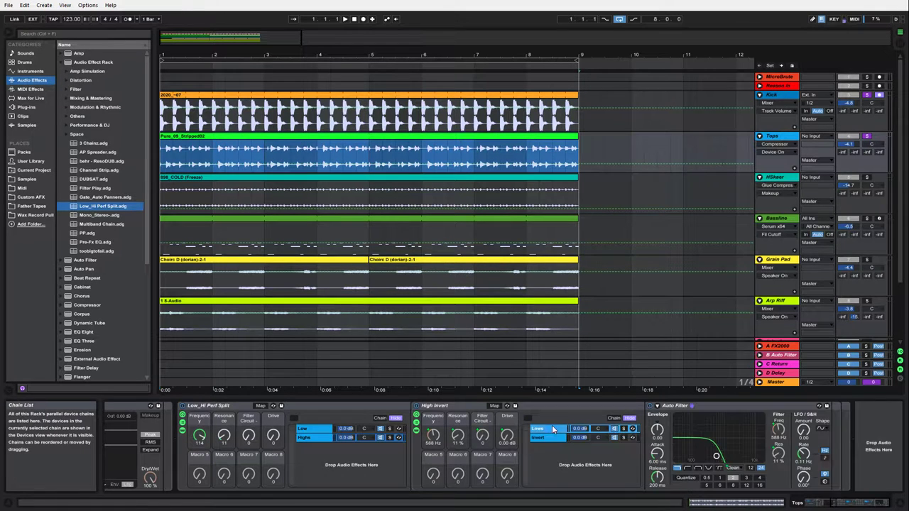
{"action": "double_click", "coordinate": [689, 407]}
{"action": "double_click", "coordinate": [556, 406]}
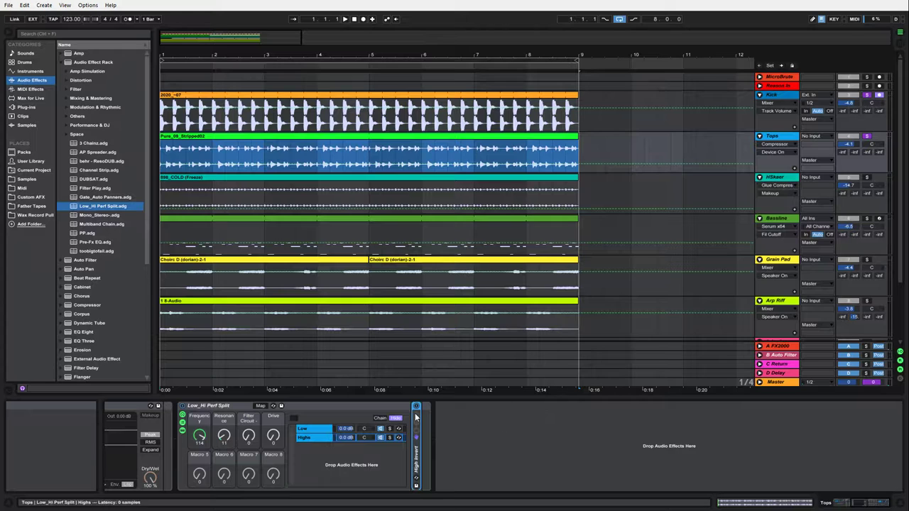
{"action": "left_click", "coordinate": [831, 505]}
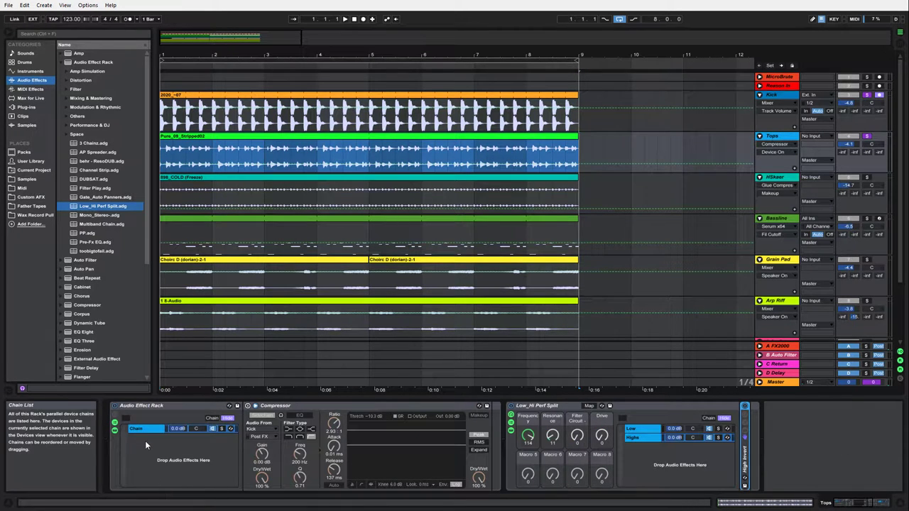
Move the Compressor out of the Audio Effect Rack into the Low_Hi Perf Split rack's Low chain, after the Auto Filter
{"action": "left_click", "coordinate": [304, 408]}
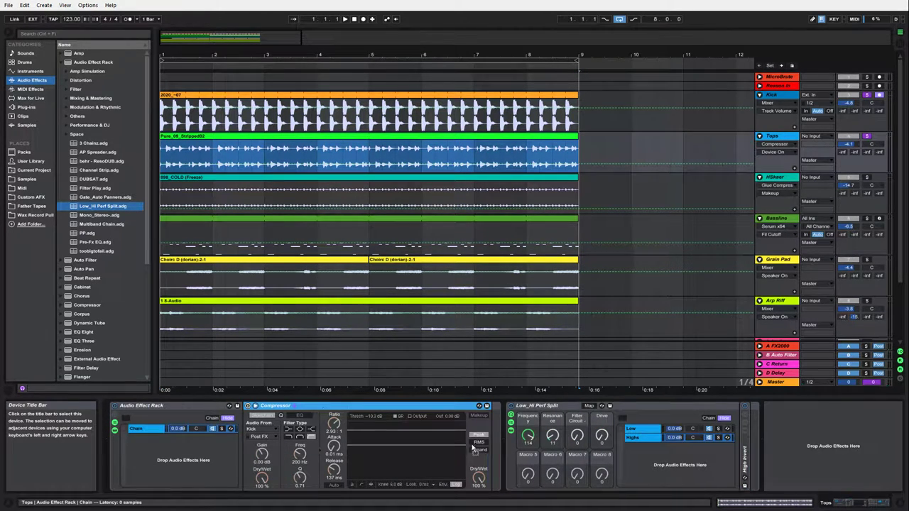
{"action": "key", "text": "Delete"}
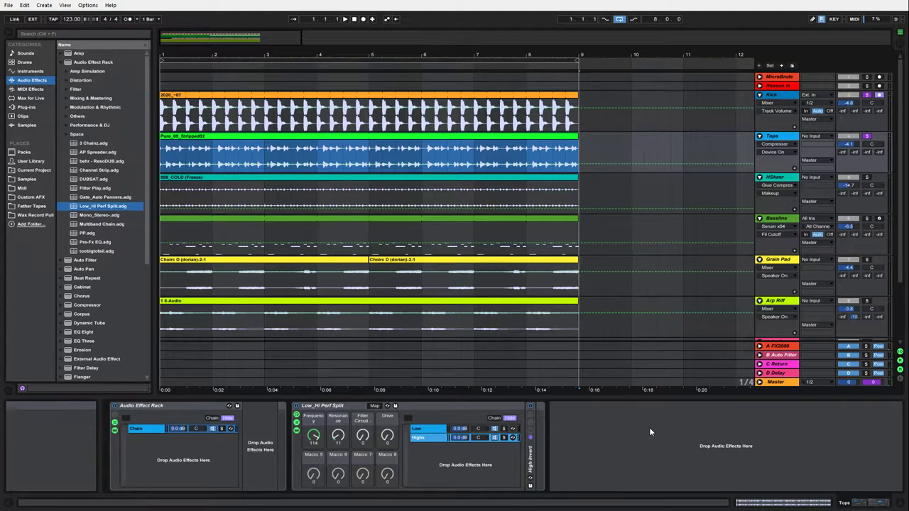
{"action": "double_click", "coordinate": [530, 444]}
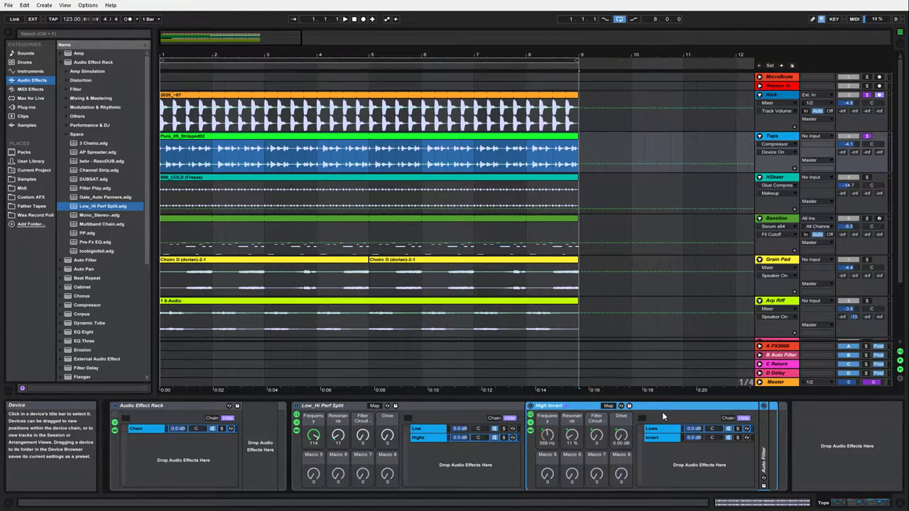
{"action": "left_click", "coordinate": [414, 429]}
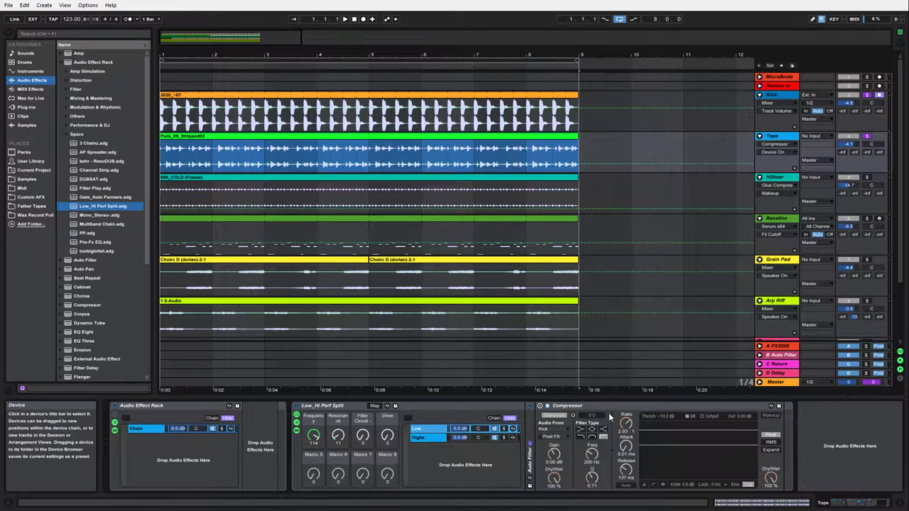
Turn the moved Compressor on and delete the empty Audio Effect Rack
{"action": "left_click", "coordinate": [597, 406]}
{"action": "left_click", "coordinate": [195, 406]}
{"action": "key", "text": "Delete"}
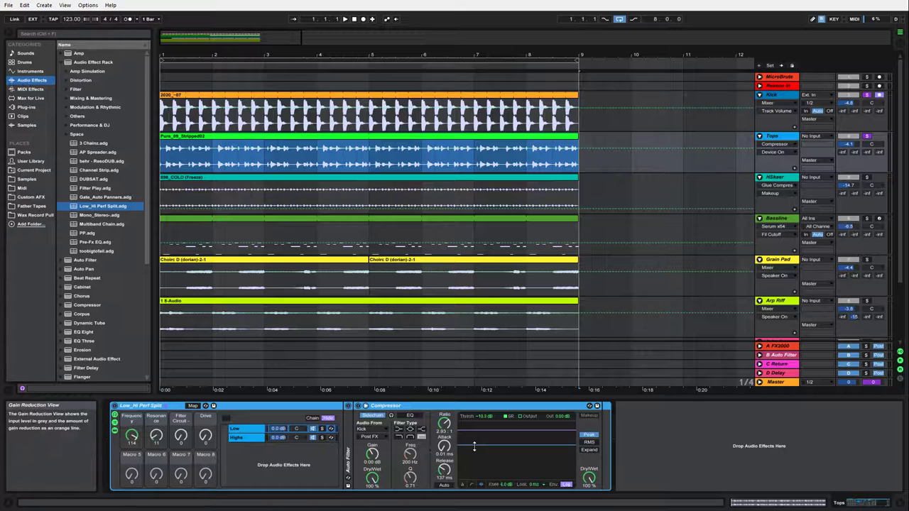
Play the loop with only the Tops soloed and set the Low chain Compressor's threshold to -17.1 dB and release to 63.2 ms
{"action": "left_click", "coordinate": [346, 19]}
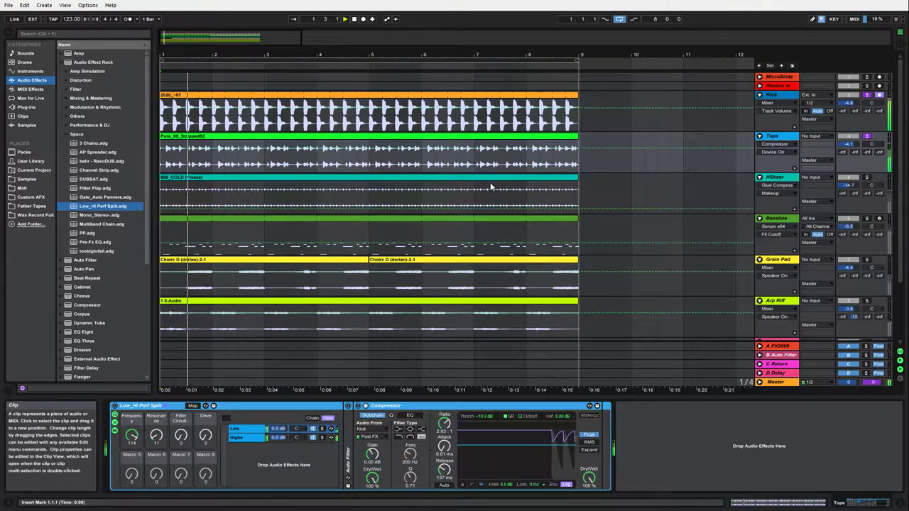
{"action": "left_click", "coordinate": [869, 135]}
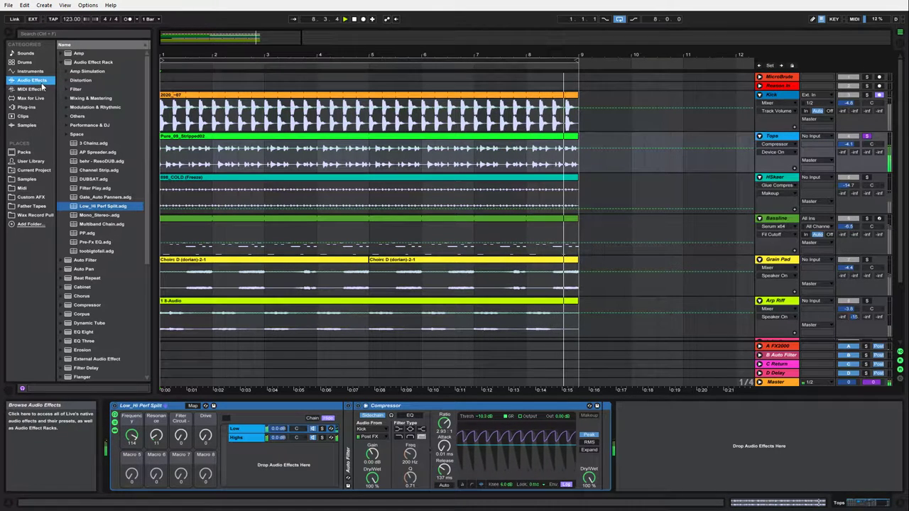
{"action": "left_click", "coordinate": [61, 63]}
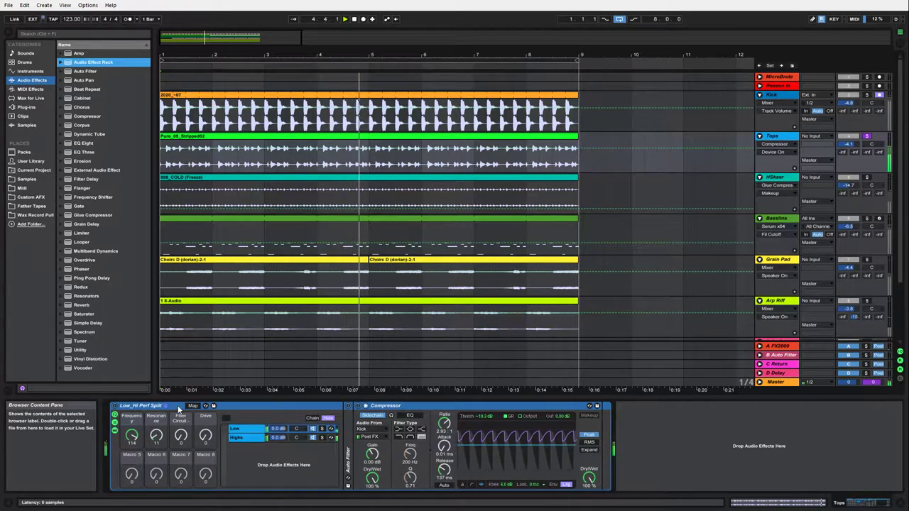
{"action": "mouse_move", "coordinate": [481, 446]}
{"action": "left_mouse_down"}
{"action": "mouse_move", "coordinate": [481, 468]}
{"action": "mouse_move", "coordinate": [481, 456]}
{"action": "left_mouse_up"}
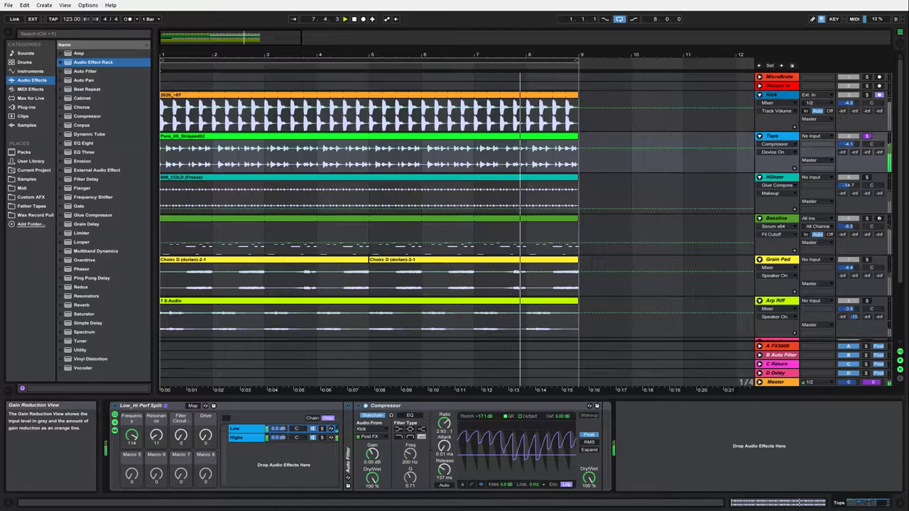
{"action": "left_click_drag", "start_coordinate": [437, 477], "coordinate": [437, 486]}
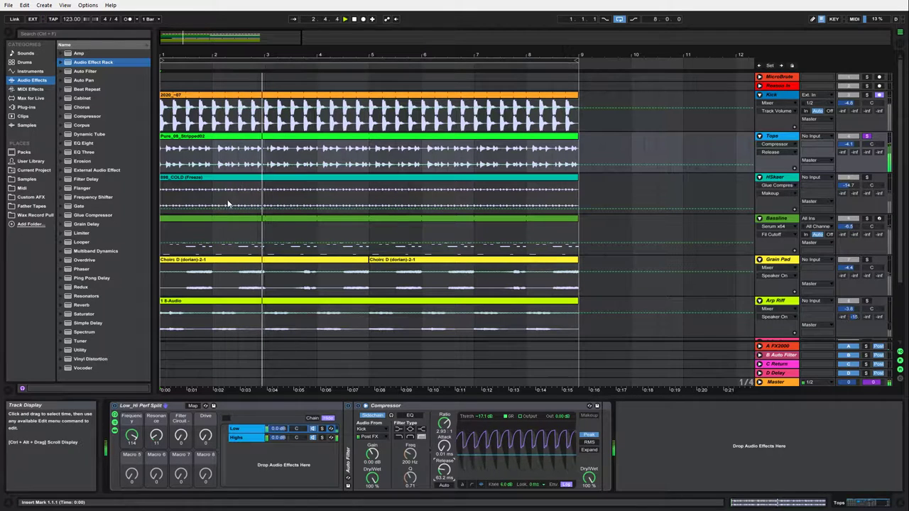
Copy the Tops track's folded Low_Hi Perf Split rack to the HSkaer track after its Glue Compressor, and solo HSkaer with the Tops
{"action": "left_click", "coordinate": [242, 178]}
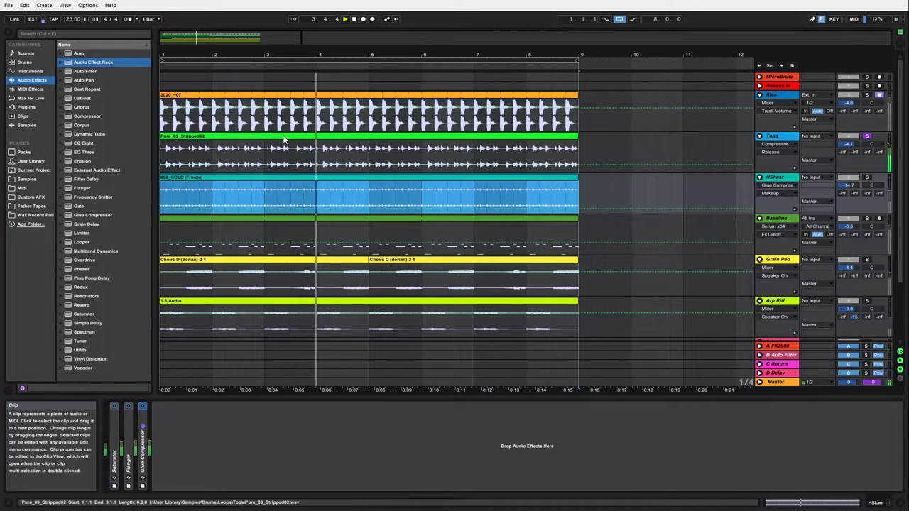
{"action": "left_click", "coordinate": [276, 162]}
{"action": "double_click", "coordinate": [169, 407]}
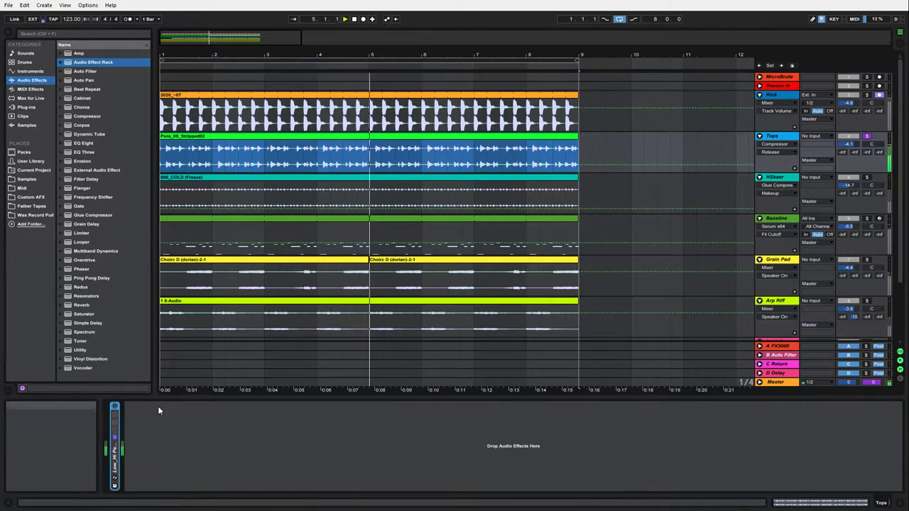
{"action": "left_click", "coordinate": [779, 179]}
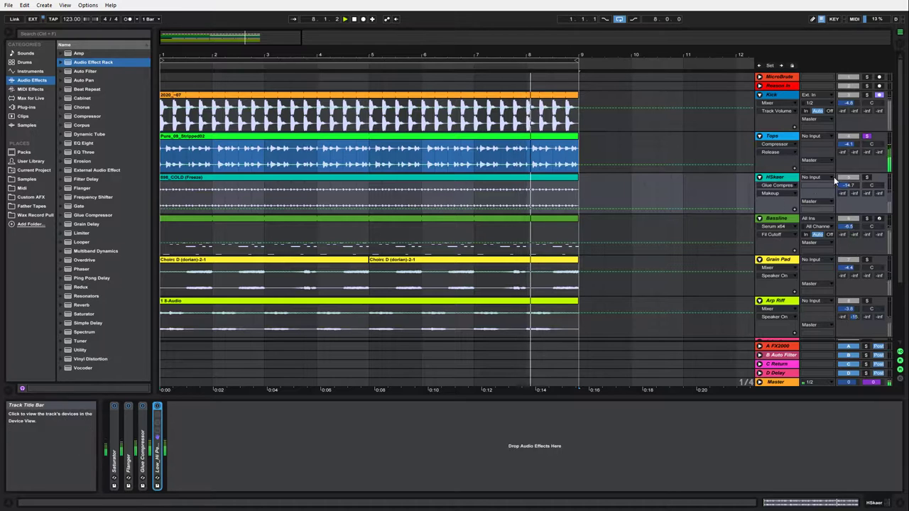
{"action": "left_click", "coordinate": [869, 177]}
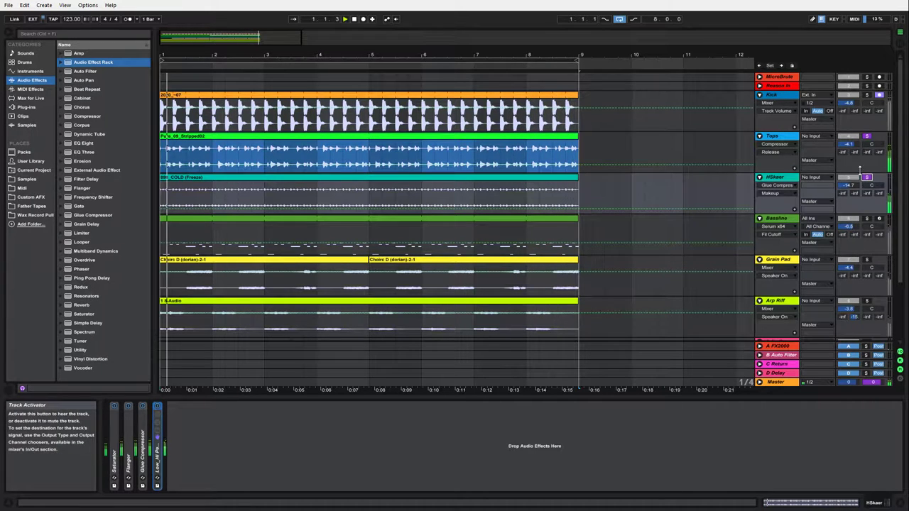
Unfold HSkaer's Low_Hi Perf Split rack and raise its Drive macro to 68
{"action": "double_click", "coordinate": [159, 460]}
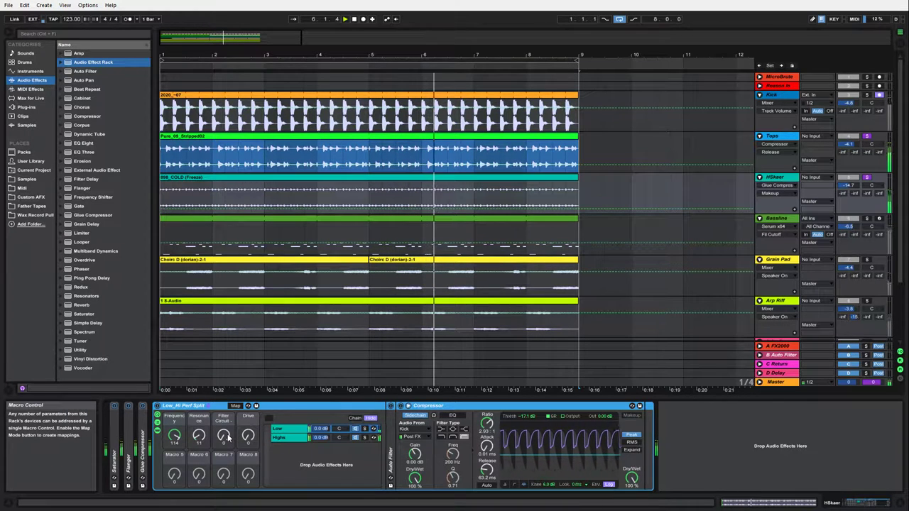
{"action": "left_click_drag", "start_coordinate": [248, 437], "coordinate": [248, 416]}
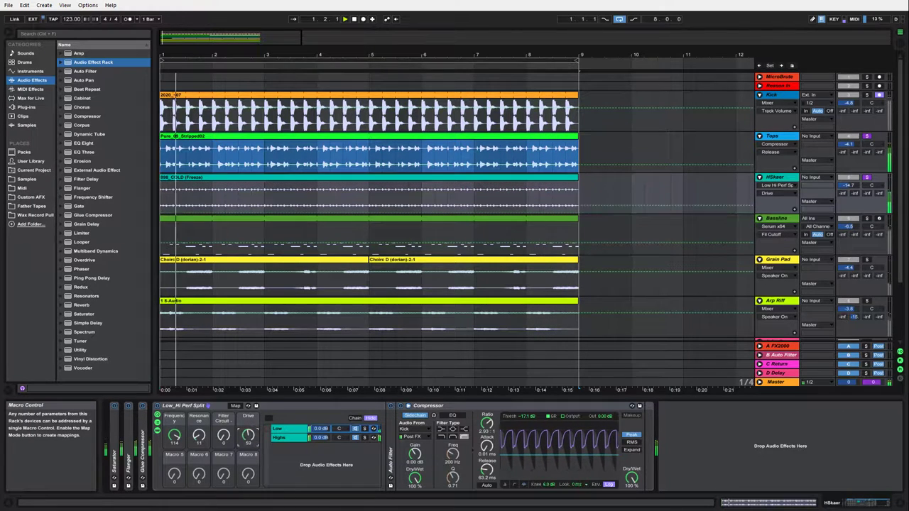
{"action": "left_click_drag", "start_coordinate": [248, 436], "coordinate": [248, 395]}
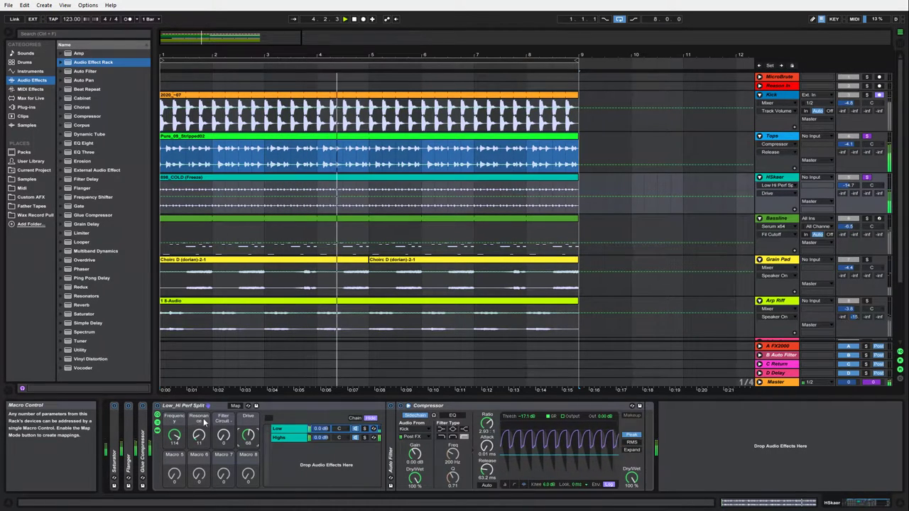
Fold HSkaer's Low_Hi Perf Split rack and stop playback
{"action": "double_click", "coordinate": [221, 406]}
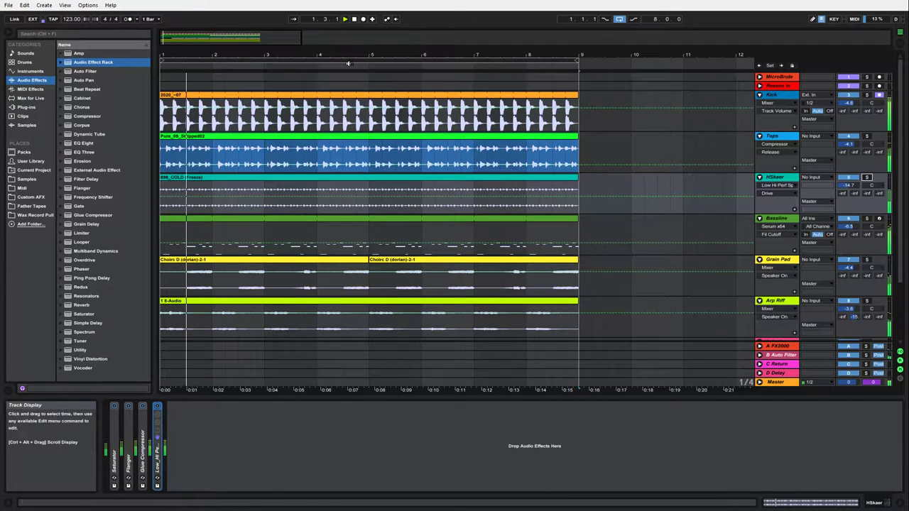
{"action": "left_click", "coordinate": [356, 20]}
Delete the Multiband Dynamics Audio Effect Rack and both meter devices from the Bassline track, leaving only Serum
{"action": "left_click", "coordinate": [263, 220]}
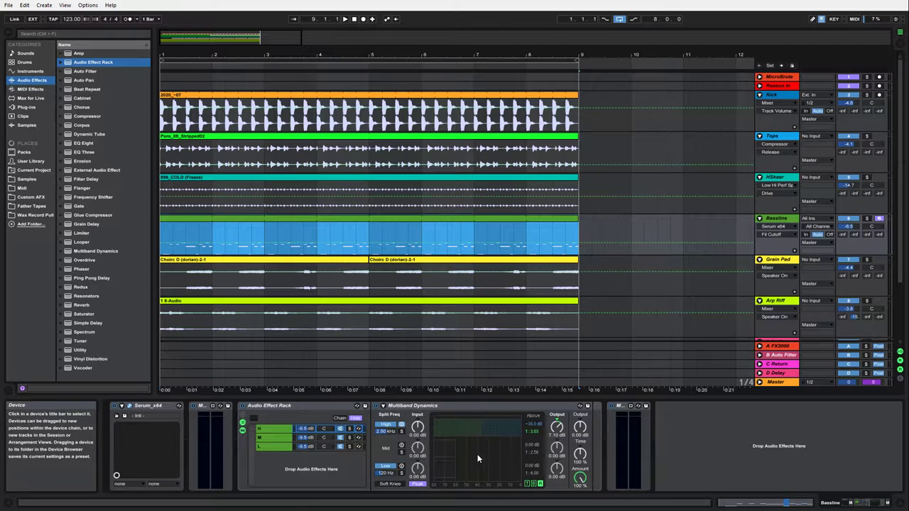
{"action": "left_click", "coordinate": [318, 408]}
{"action": "key", "text": "Delete"}
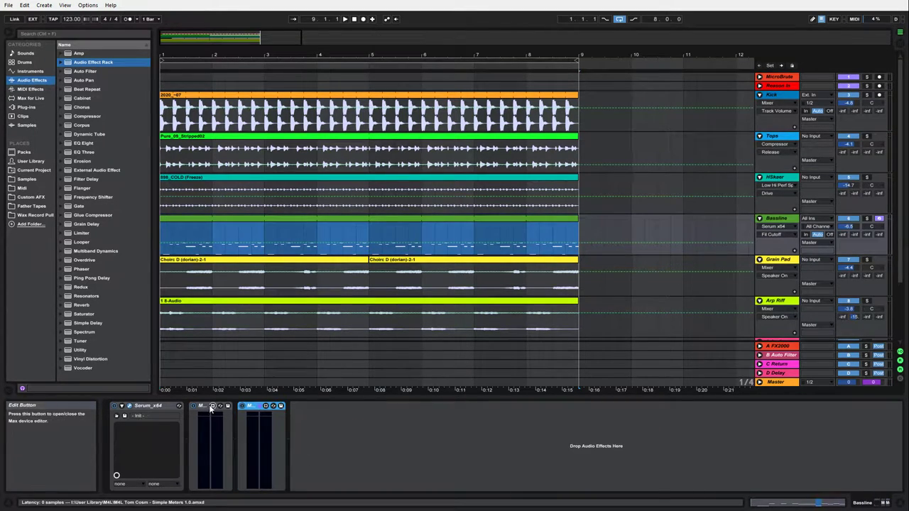
{"action": "left_click", "coordinate": [212, 407]}
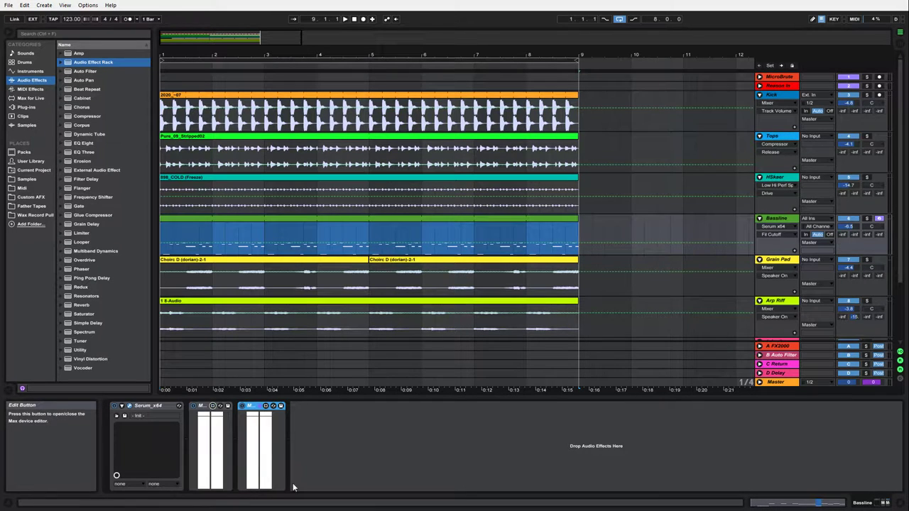
{"action": "left_click", "coordinate": [259, 406]}
{"action": "key", "text": "Delete"}
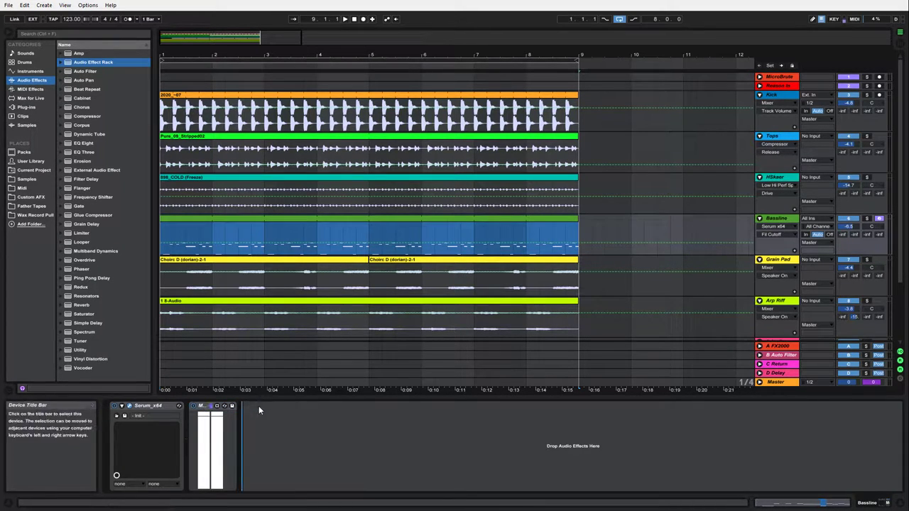
{"action": "left_click", "coordinate": [209, 410]}
{"action": "key", "text": "Delete"}
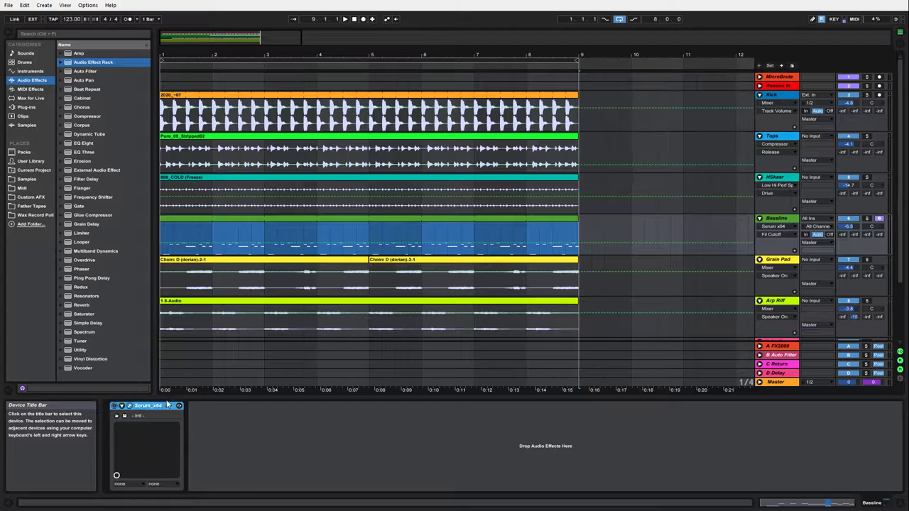
Copy HSkaer's folded Low_Hi Perf Split rack to the Bassline track after Serum
{"action": "left_click", "coordinate": [776, 144]}
{"action": "left_click", "coordinate": [770, 136]}
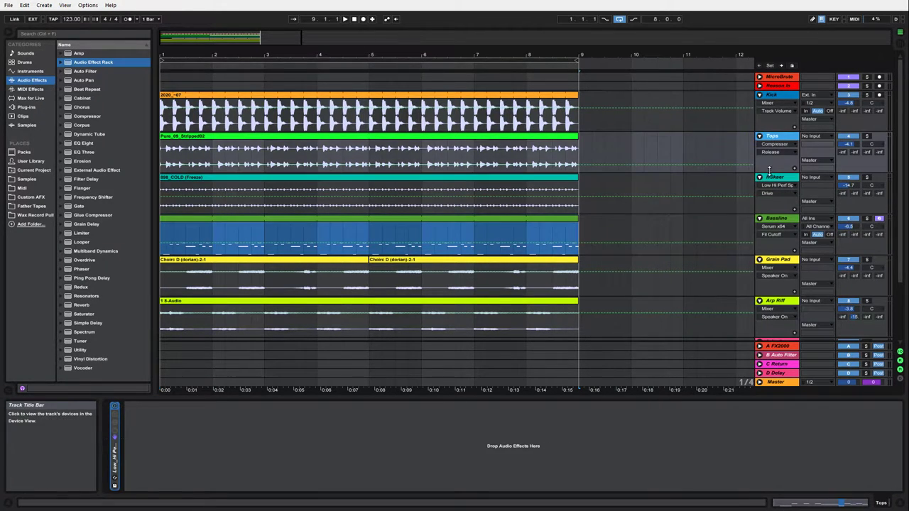
{"action": "left_click", "coordinate": [772, 178]}
{"action": "left_click", "coordinate": [160, 475]}
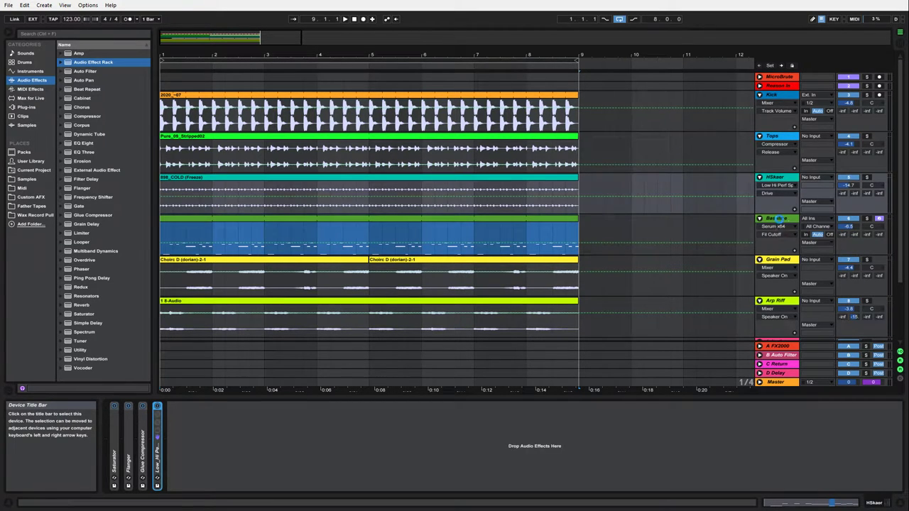
{"action": "left_click", "coordinate": [777, 220]}
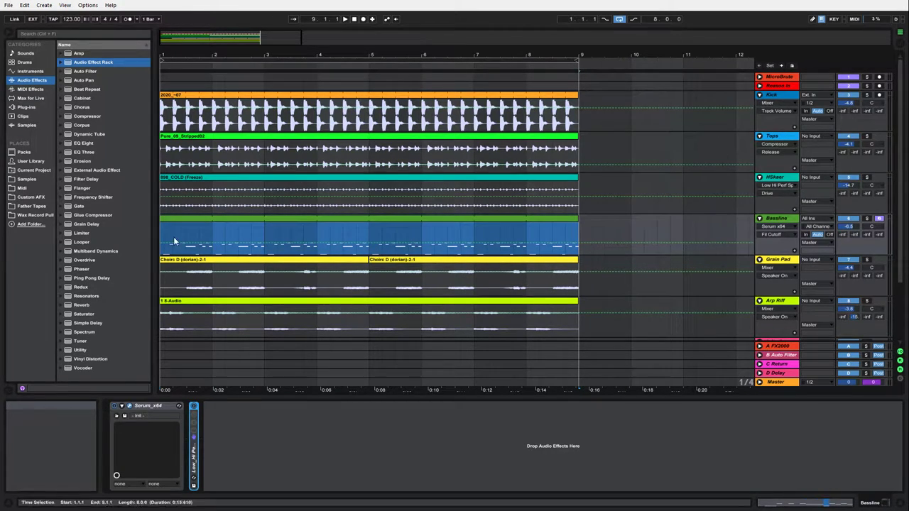
Unfold the Bassline's Low_Hi Perf Split rack and set its Low chain Compressor's attack to 2.89 ms and release to 253 ms
{"action": "double_click", "coordinate": [193, 458]}
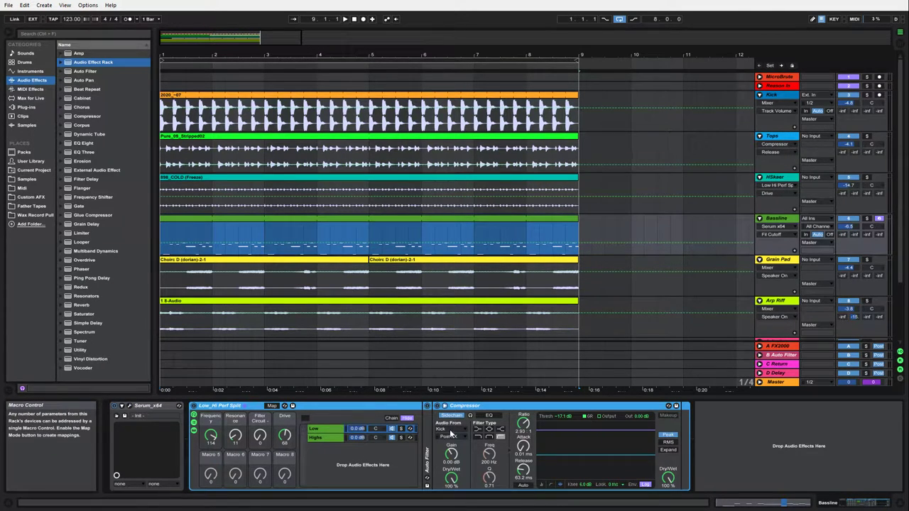
{"action": "left_click", "coordinate": [512, 405]}
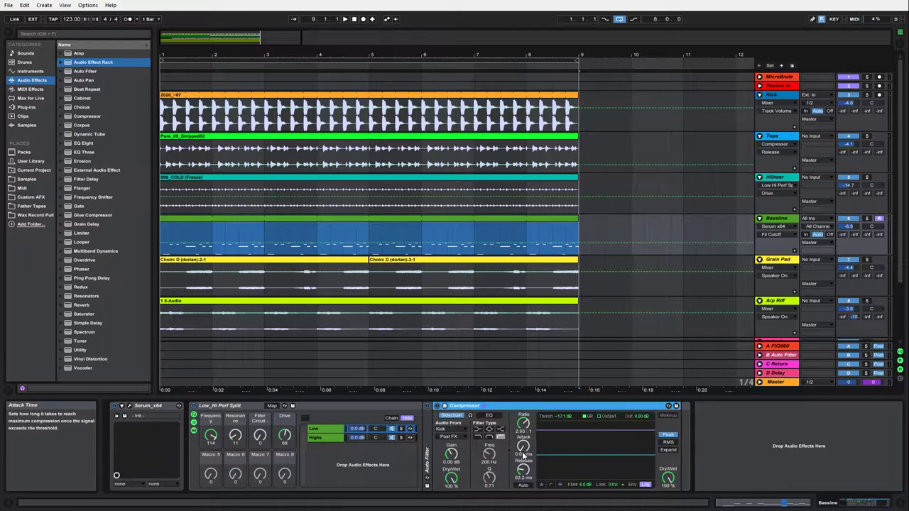
{"action": "left_click", "coordinate": [524, 454]}
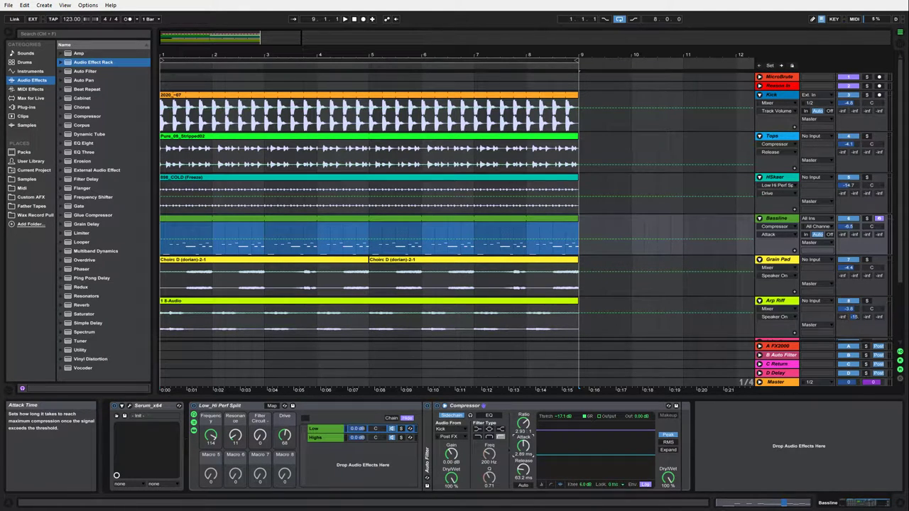
{"action": "left_click_drag", "start_coordinate": [523, 469], "coordinate": [523, 498]}
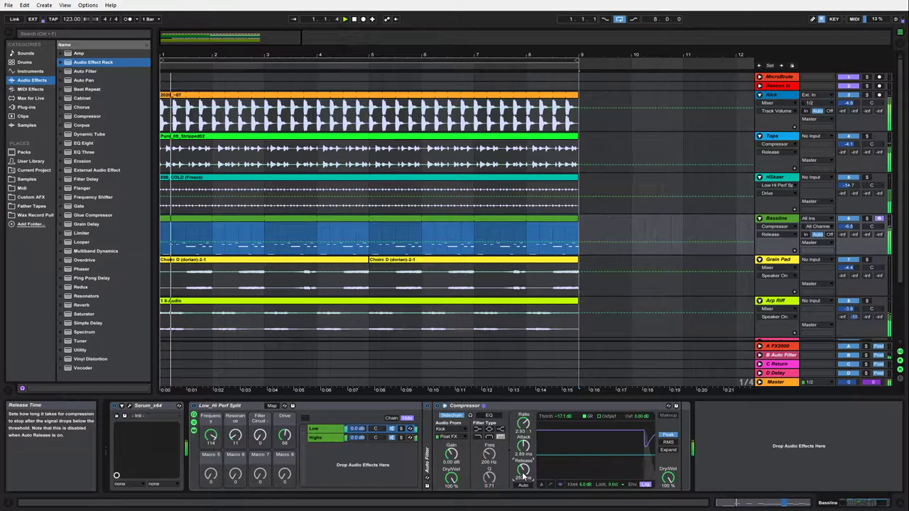
Solo the playing Bassline and set its Low chain Compressor to a 31.5:1 ratio, -13.5 dB threshold and 92.1 ms release
{"action": "left_click", "coordinate": [868, 219]}
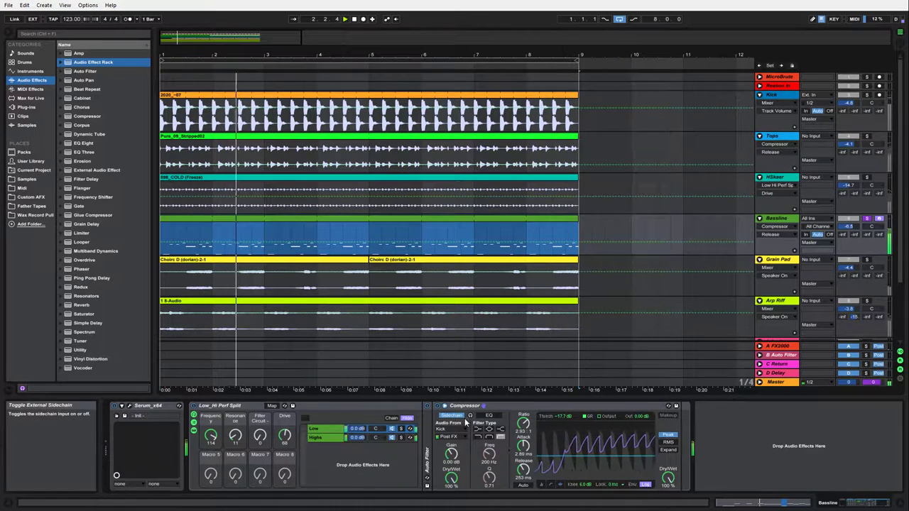
{"action": "left_click_drag", "start_coordinate": [523, 423], "coordinate": [523, 384]}
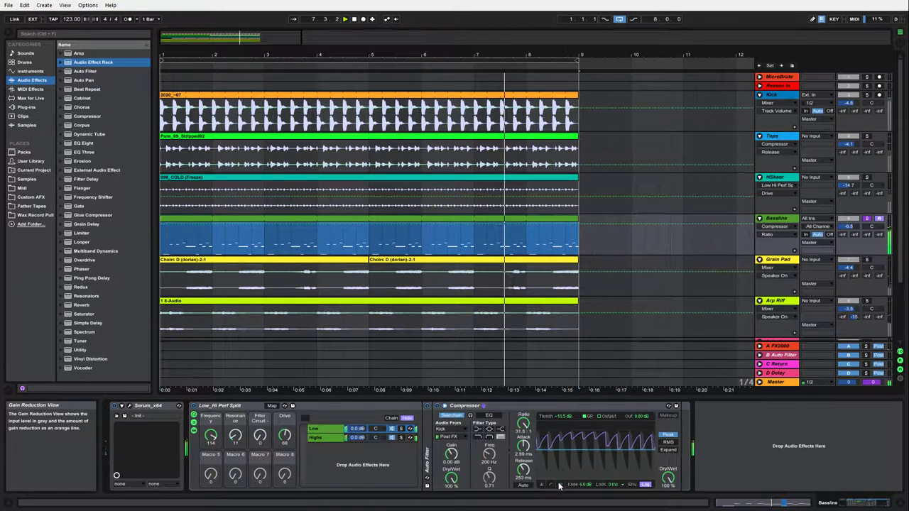
{"action": "left_click_drag", "start_coordinate": [523, 469], "coordinate": [522, 490]}
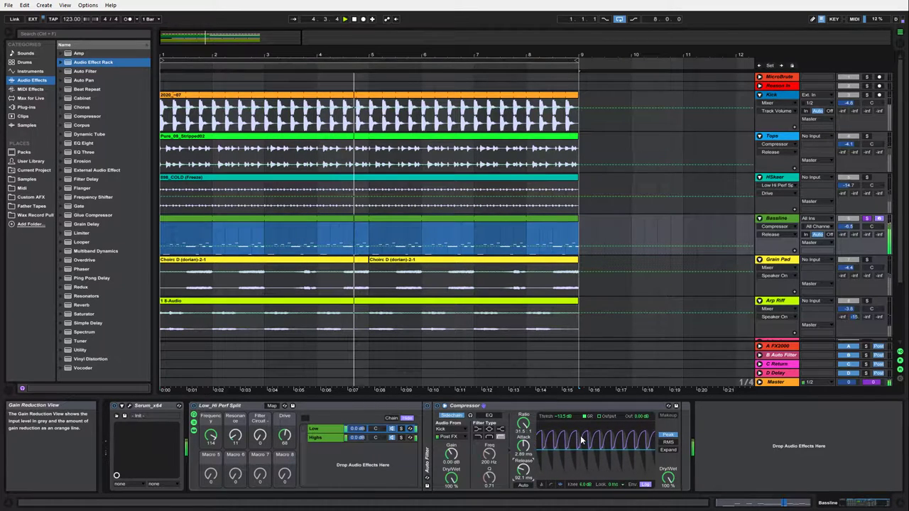
Compare the Bassline with the Compressor bypassed, set its attack to 0.73 ms, and compare it in the full mix and soloed
{"action": "left_click", "coordinate": [442, 405]}
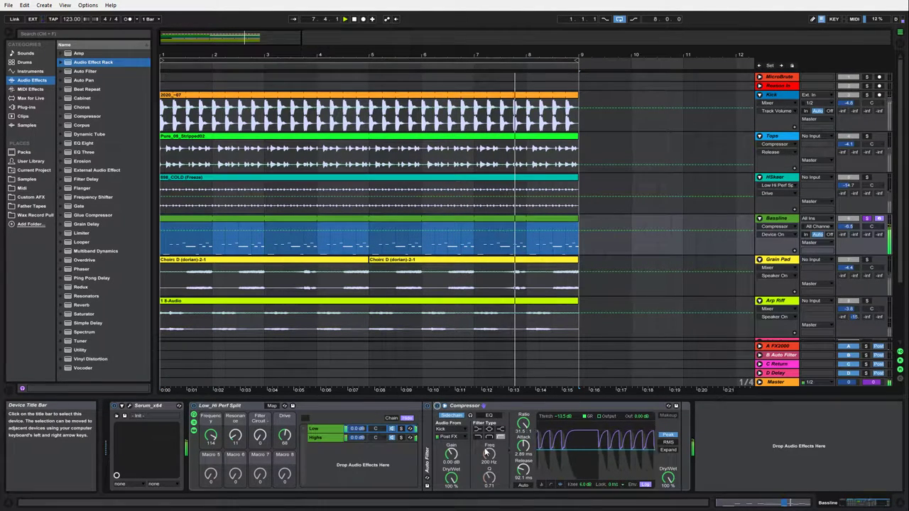
{"action": "left_click_drag", "start_coordinate": [522, 445], "coordinate": [523, 460]}
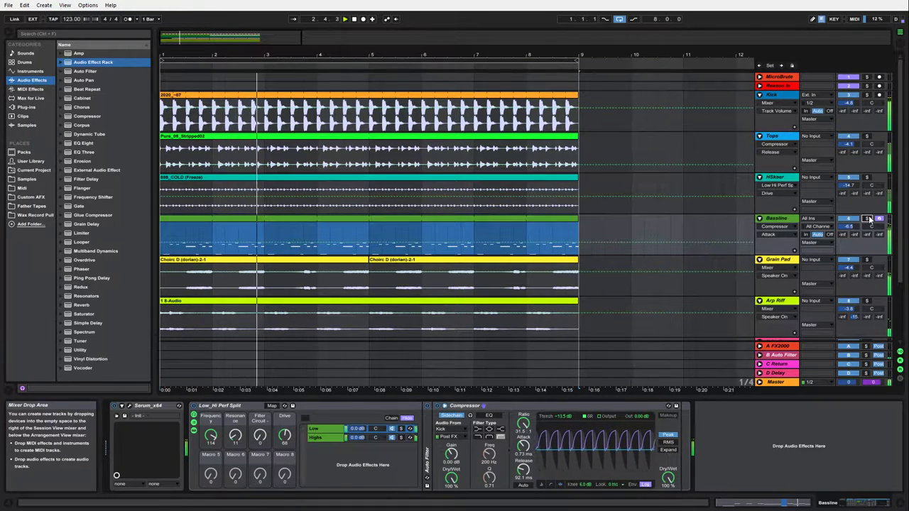
{"action": "left_click", "coordinate": [867, 219]}
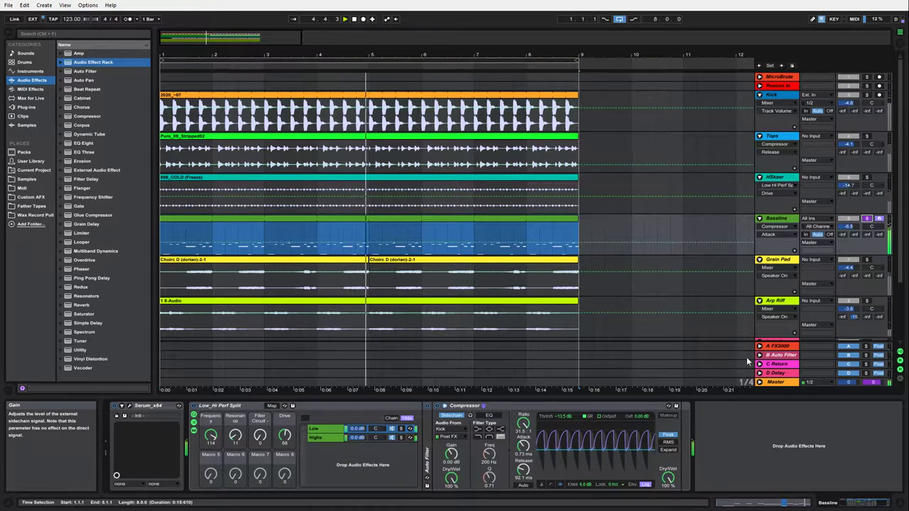
Fold the Bassline's rack, adjust the filter cutoff and resonance in Serum, and unsolo the track
{"action": "left_click", "coordinate": [319, 405]}
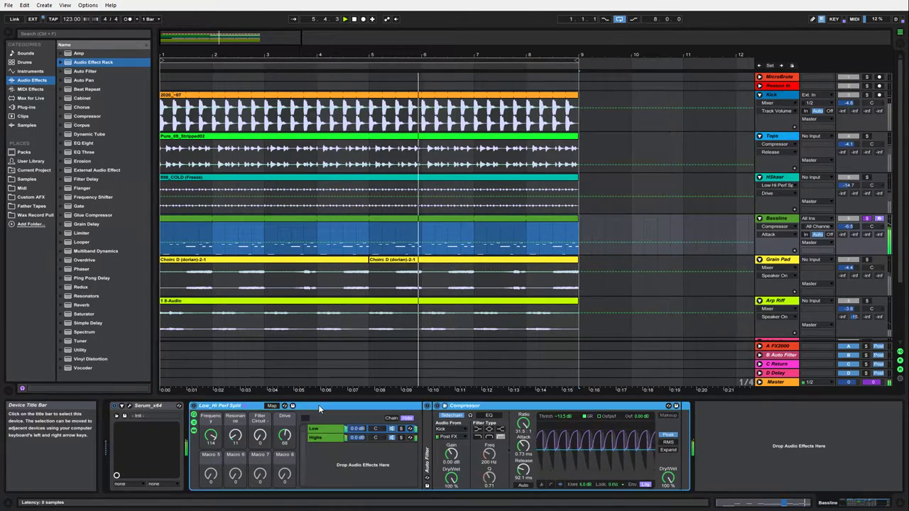
{"action": "double_click", "coordinate": [319, 405]}
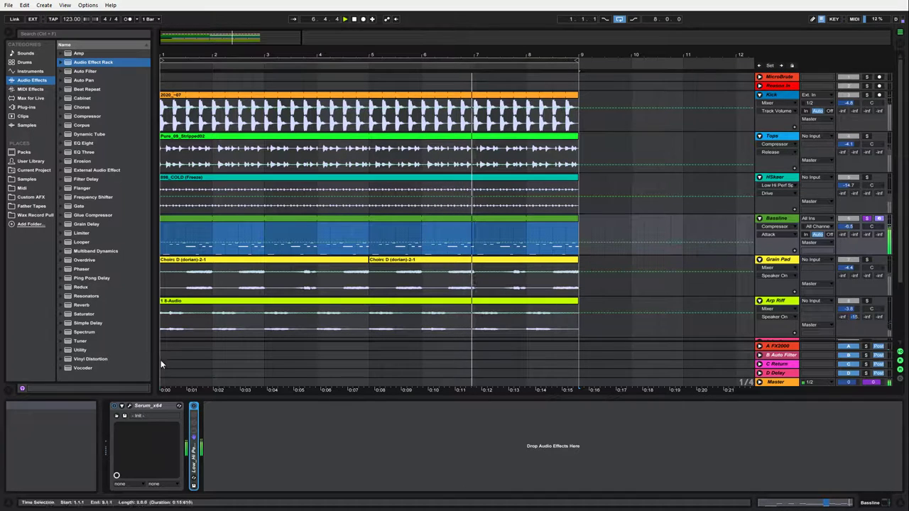
{"action": "left_click", "coordinate": [130, 406]}
{"action": "left_click_drag", "start_coordinate": [704, 212], "coordinate": [707, 218]}
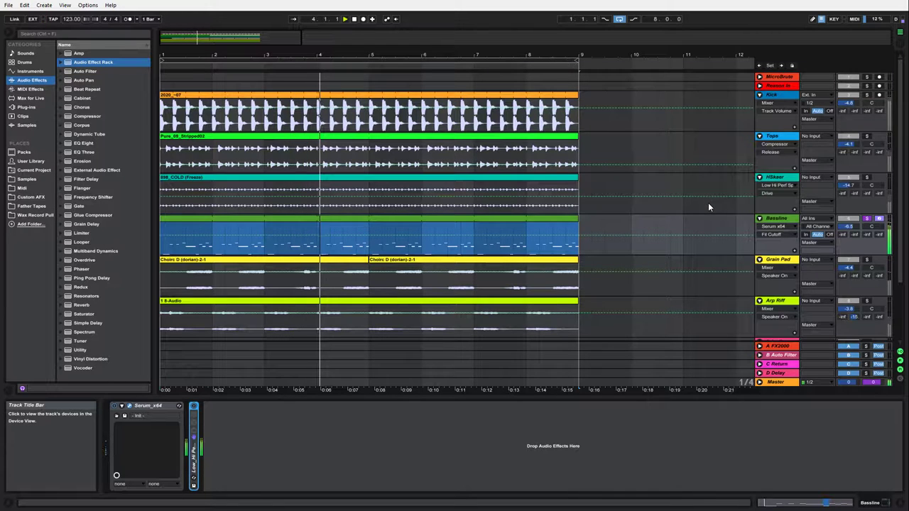
{"action": "left_click", "coordinate": [867, 222]}
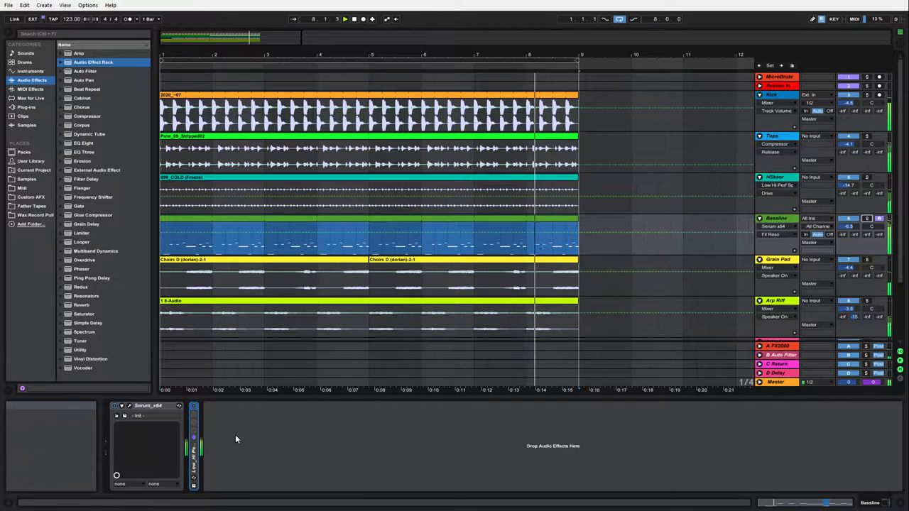
Set the Bassline rack's Drive macro to 0, the Tops track volume to -3.7 dB and the Bassline volume to -7.6 dB
{"action": "double_click", "coordinate": [194, 465]}
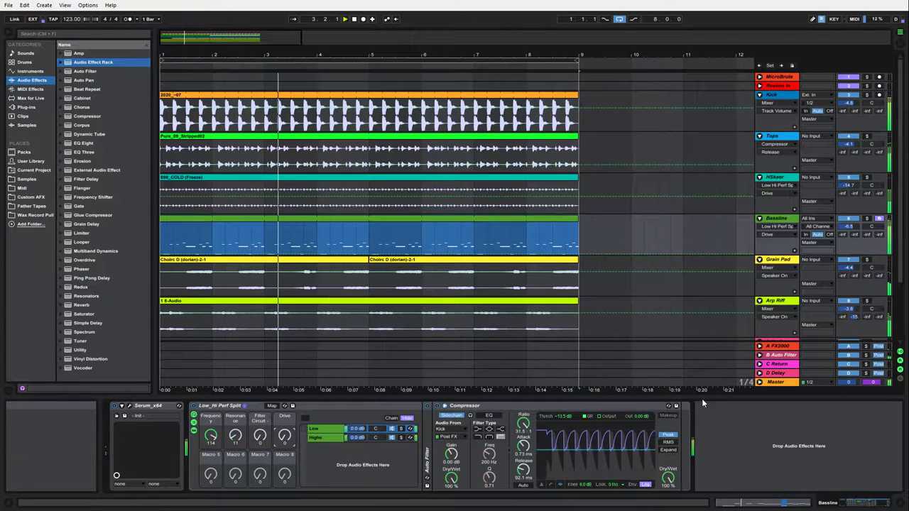
{"action": "left_click_drag", "start_coordinate": [849, 144], "coordinate": [849, 139]}
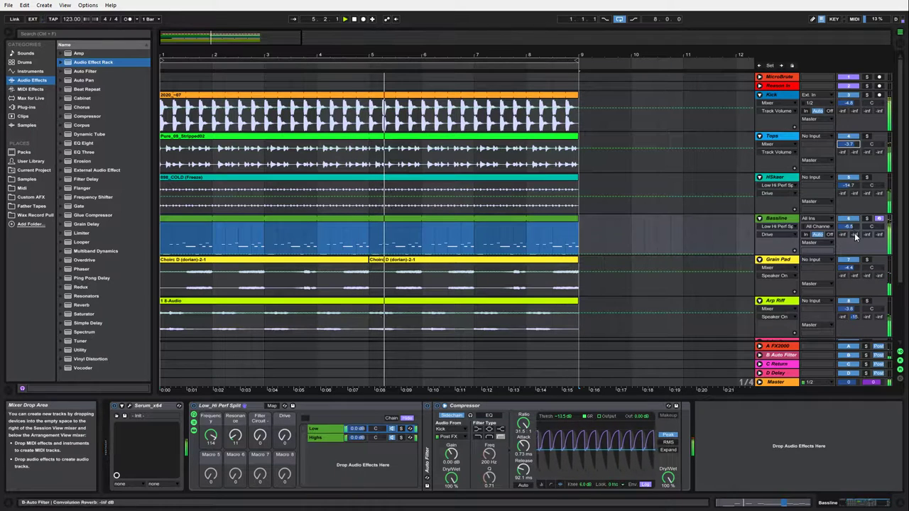
{"action": "left_click_drag", "start_coordinate": [849, 226], "coordinate": [849, 229]}
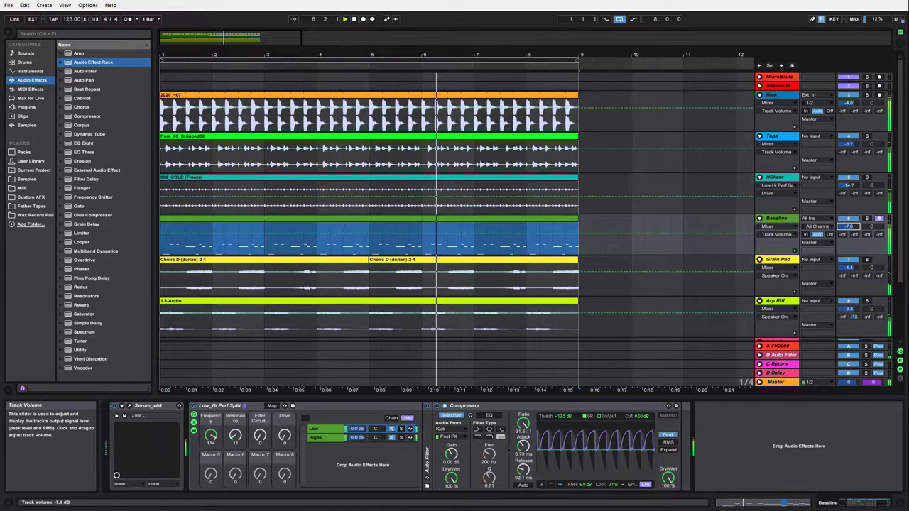
{"action": "left_click", "coordinate": [772, 265]}
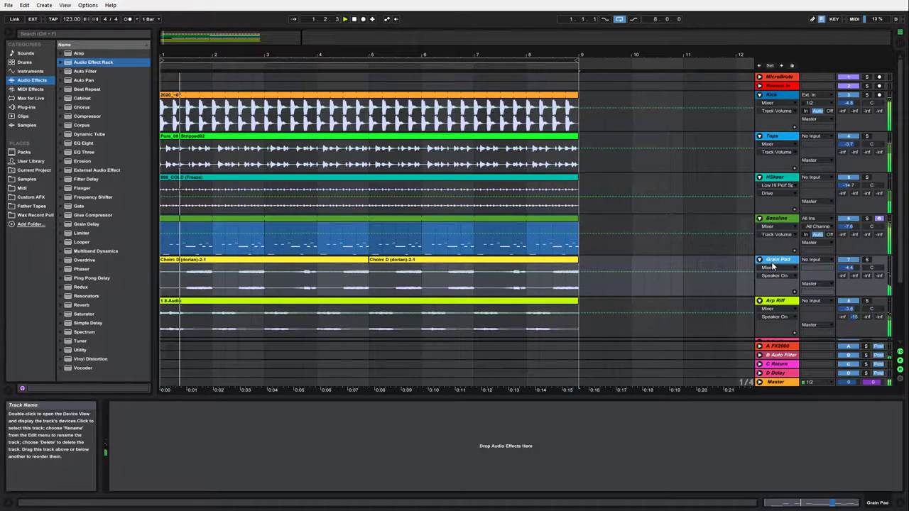
{"action": "scroll", "coordinate": [755, 331], "scroll_direction": "down", "scroll_amount": 5}
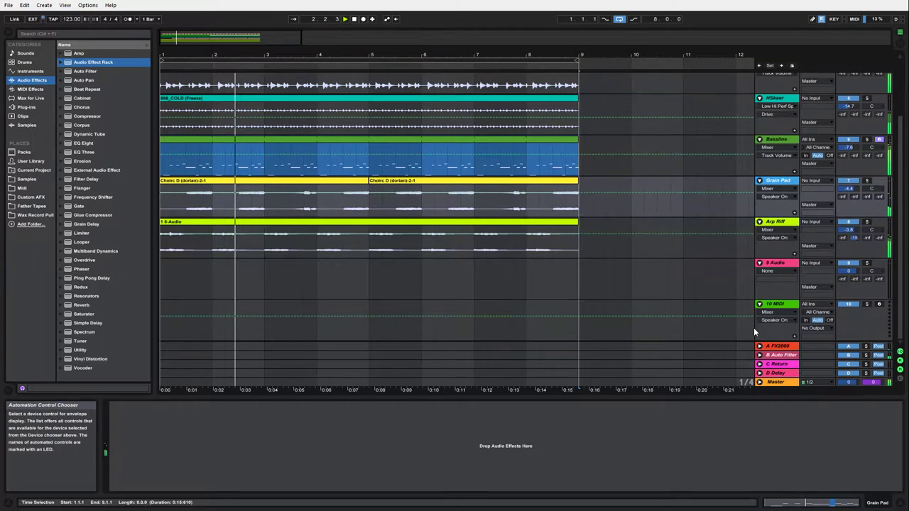
{"action": "scroll", "coordinate": [224, 188], "scroll_direction": "up", "scroll_amount": 2}
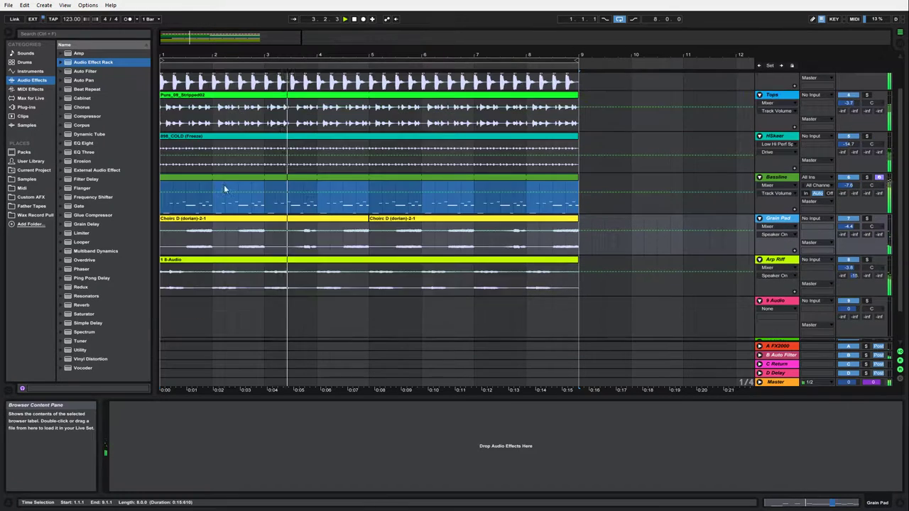
{"action": "scroll", "coordinate": [223, 188], "scroll_direction": "up", "scroll_amount": 2}
{"action": "left_click", "coordinate": [774, 133]}
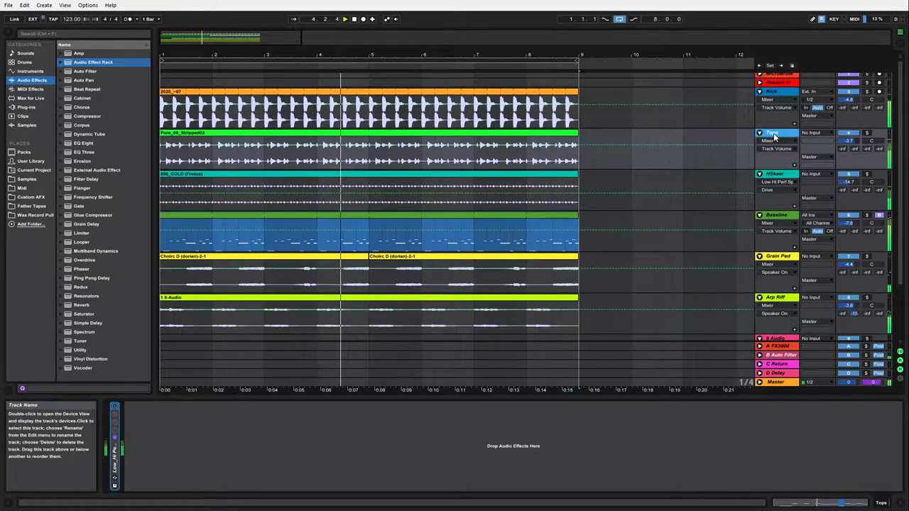
Open Serum on the Bassline track and adjust its sub oscillator level
{"action": "left_click", "coordinate": [782, 215]}
{"action": "left_click", "coordinate": [132, 407]}
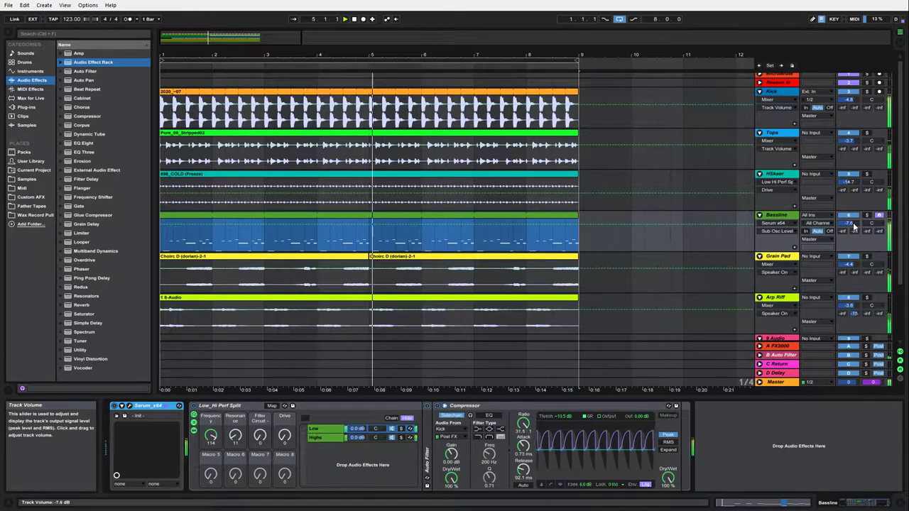
Rebalance the track volumes by setting Tops to -5.6 dB and the Bassline to -5.0 dB
{"action": "scroll", "coordinate": [841, 206], "scroll_direction": "up", "scroll_amount": 1}
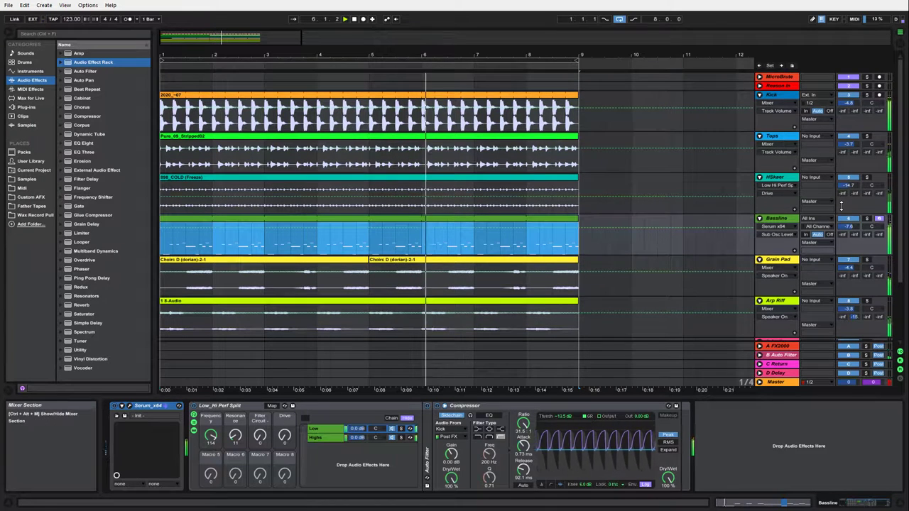
{"action": "left_click_drag", "start_coordinate": [848, 145], "coordinate": [848, 169]}
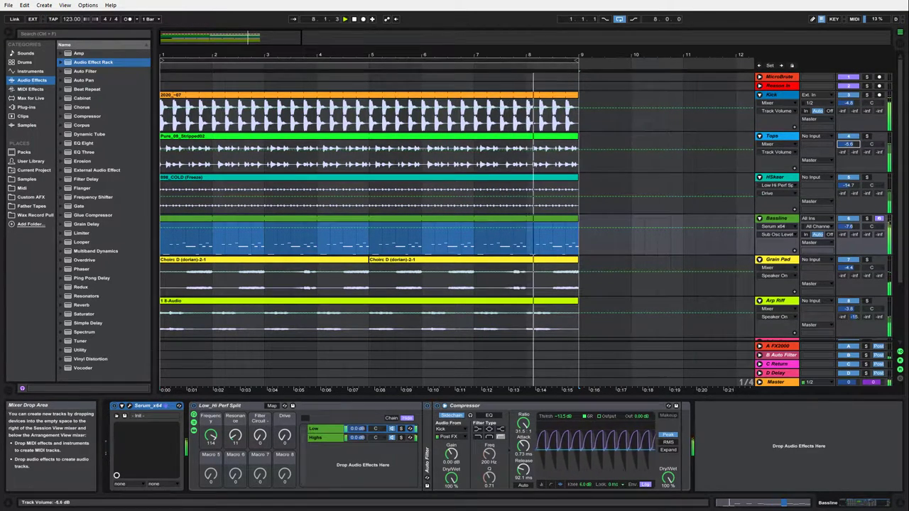
{"action": "mouse_move", "coordinate": [848, 226]}
{"action": "left_mouse_down"}
{"action": "mouse_move", "coordinate": [848, 196]}
{"action": "mouse_move", "coordinate": [849, 216]}
{"action": "left_mouse_up"}
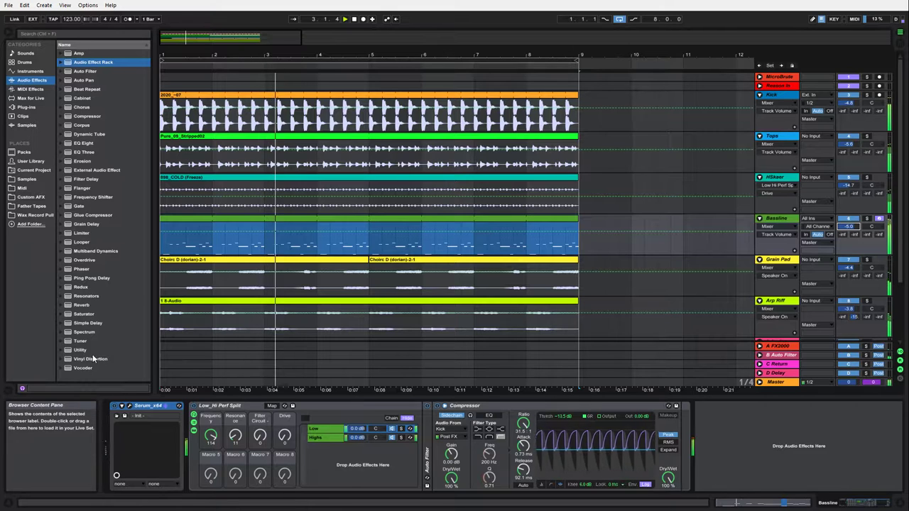
Add a Limiter to the Bassline track after the Low_Hi Perf Split rack
{"action": "left_click_drag", "start_coordinate": [82, 233], "coordinate": [716, 465]}
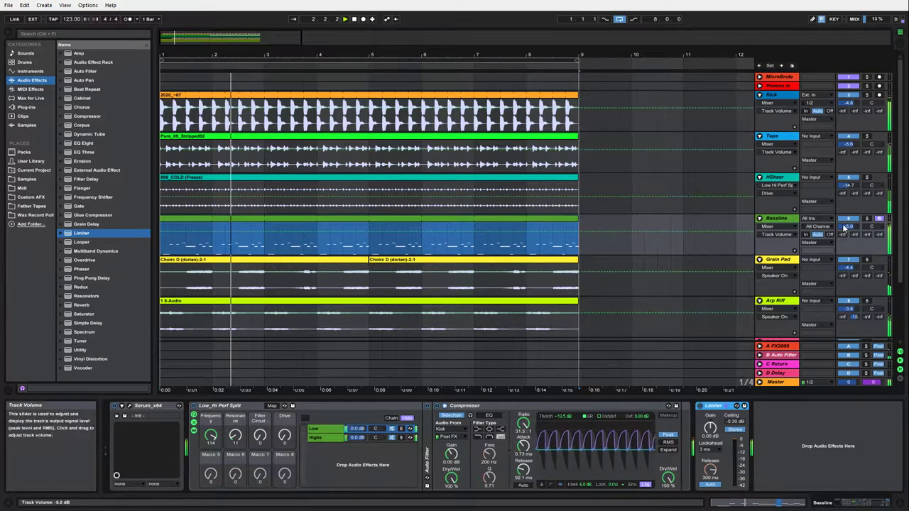
Set the Bassline volume to -2.7 dB and add a Compressor before its Limiter with a 0.16 ms attack and 1.58 s release
{"action": "left_click_drag", "start_coordinate": [849, 226], "coordinate": [849, 231]}
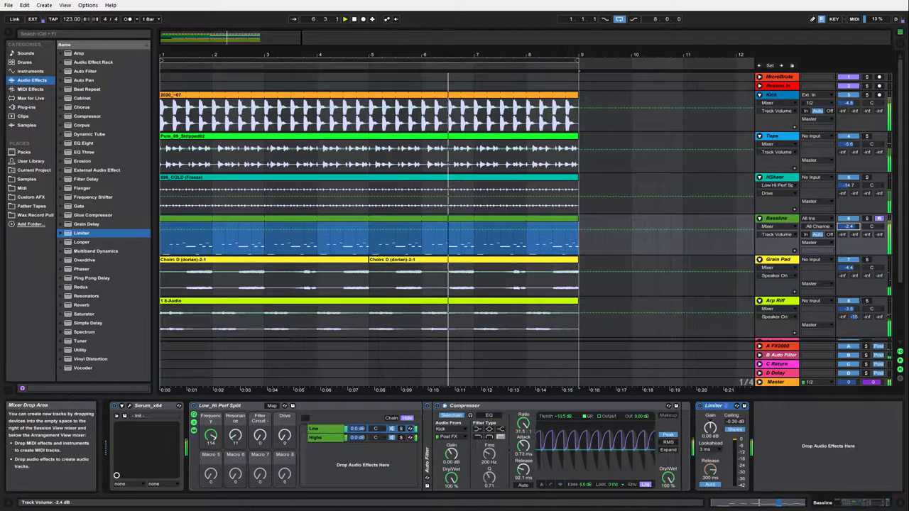
{"action": "left_click_drag", "start_coordinate": [849, 226], "coordinate": [849, 228]}
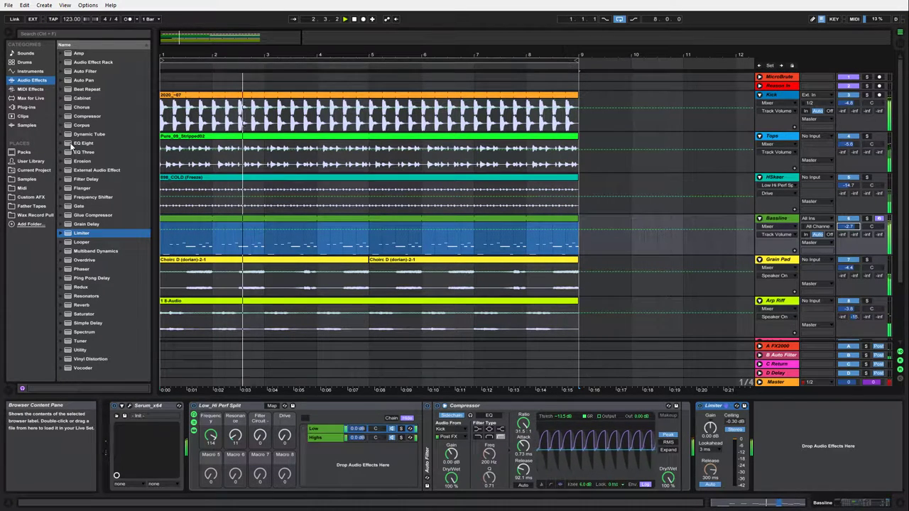
{"action": "left_click", "coordinate": [77, 116]}
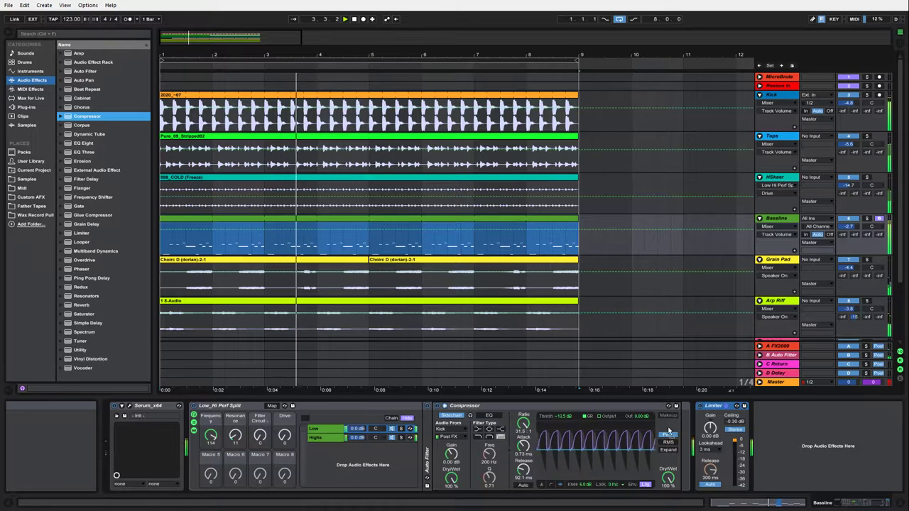
{"action": "left_click_drag", "start_coordinate": [694, 429], "coordinate": [707, 497]}
{"action": "mouse_move", "coordinate": [707, 446]}
{"action": "left_mouse_down"}
{"action": "mouse_move", "coordinate": [708, 454]}
{"action": "mouse_move", "coordinate": [707, 445]}
{"action": "left_mouse_up"}
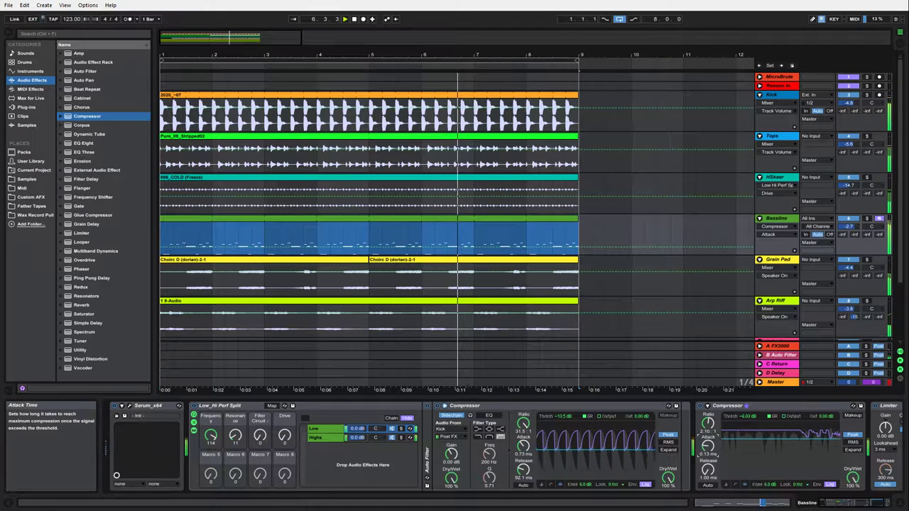
{"action": "mouse_move", "coordinate": [707, 469]}
{"action": "left_mouse_down"}
{"action": "mouse_move", "coordinate": [708, 403]}
{"action": "mouse_move", "coordinate": [708, 471]}
{"action": "mouse_move", "coordinate": [708, 463]}
{"action": "left_mouse_up"}
{"action": "left_click_drag", "start_coordinate": [829, 504], "coordinate": [830, 504]}
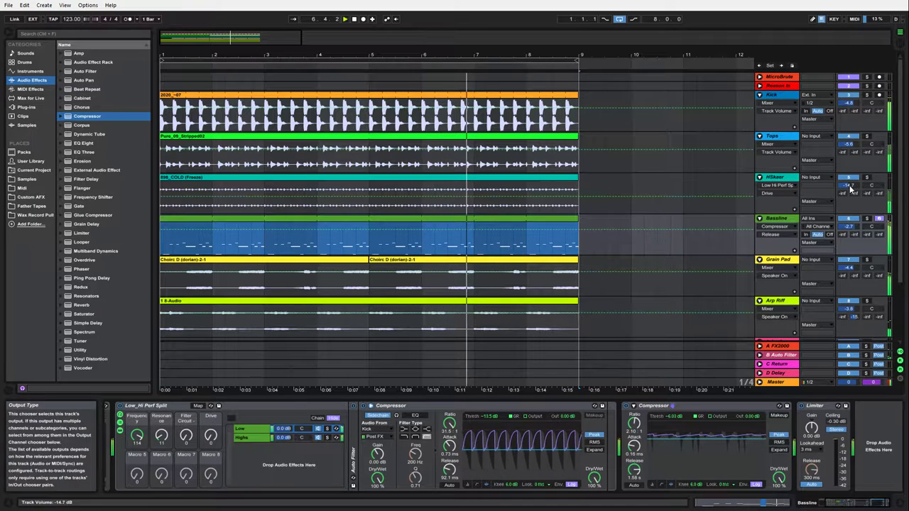
Rebalance the track volumes: Bassline -5.0, Kick -4.1, Tops -7.1, HSkaer -18.0, Grain Pad -7.5 and Arp Riff -7.3 dB
{"action": "left_click_drag", "start_coordinate": [852, 228], "coordinate": [851, 230]}
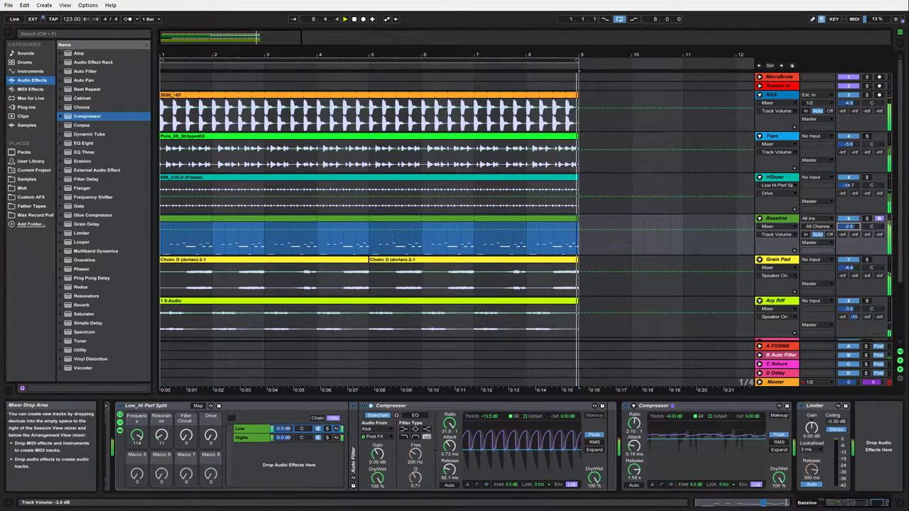
{"action": "left_click_drag", "start_coordinate": [853, 105], "coordinate": [853, 102]}
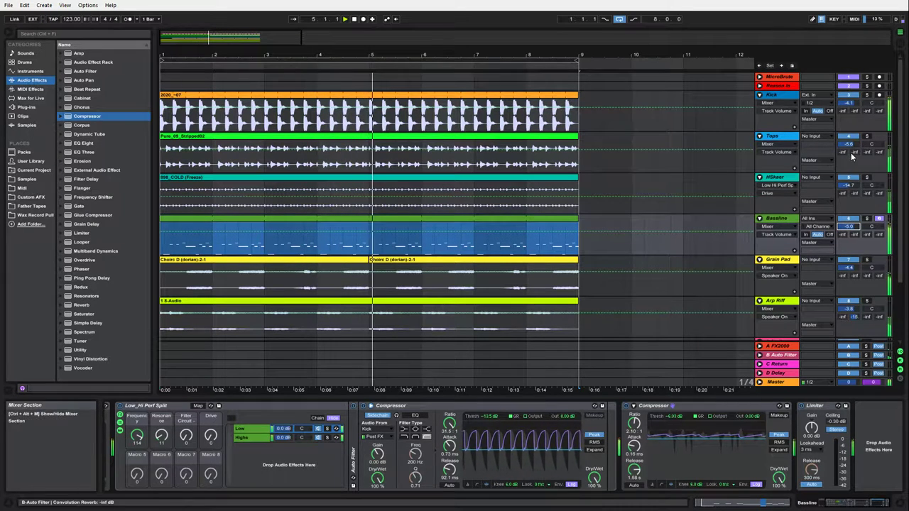
{"action": "left_click_drag", "start_coordinate": [850, 144], "coordinate": [848, 191]}
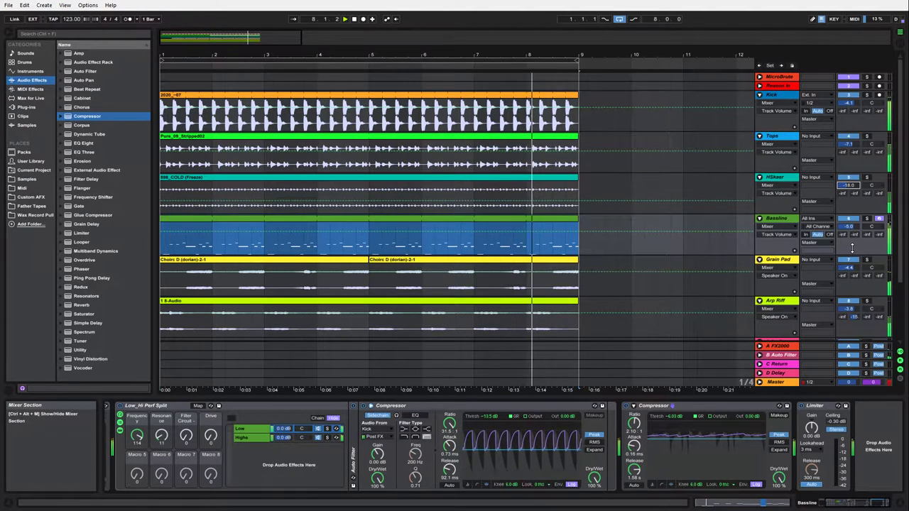
{"action": "left_click_drag", "start_coordinate": [849, 267], "coordinate": [849, 275]}
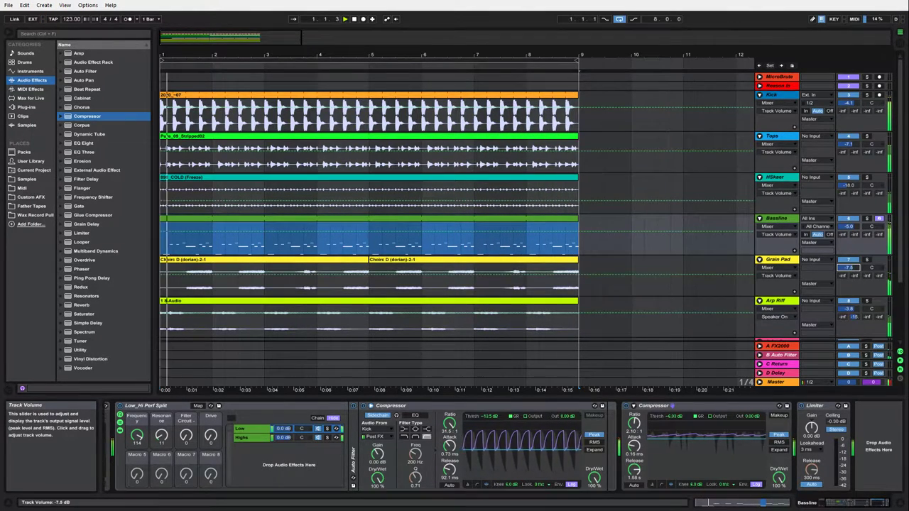
{"action": "mouse_move", "coordinate": [850, 309]}
{"action": "left_mouse_down"}
{"action": "mouse_move", "coordinate": [850, 321]}
{"action": "mouse_move", "coordinate": [857, 307]}
{"action": "left_mouse_up"}
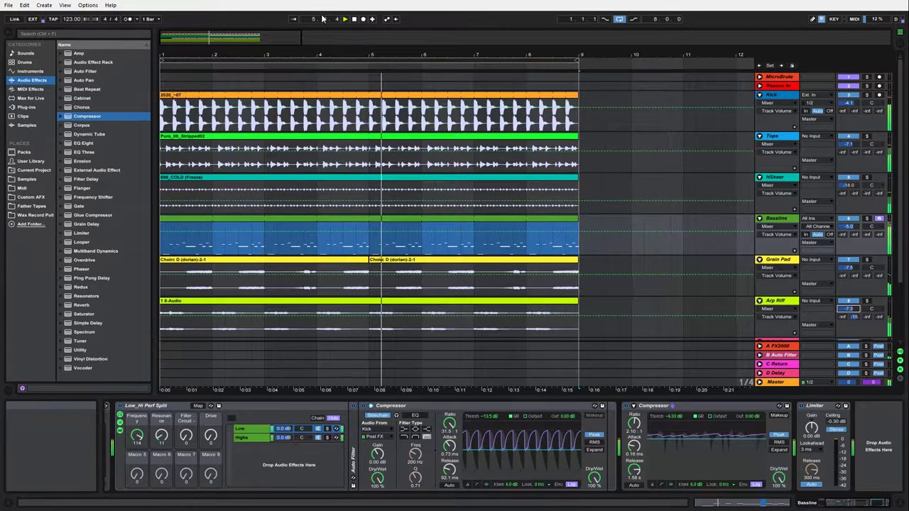
Stop playback and mute the Grain Pad and Arp Riff tracks
{"action": "left_click", "coordinate": [356, 20]}
{"action": "left_click", "coordinate": [304, 272]}
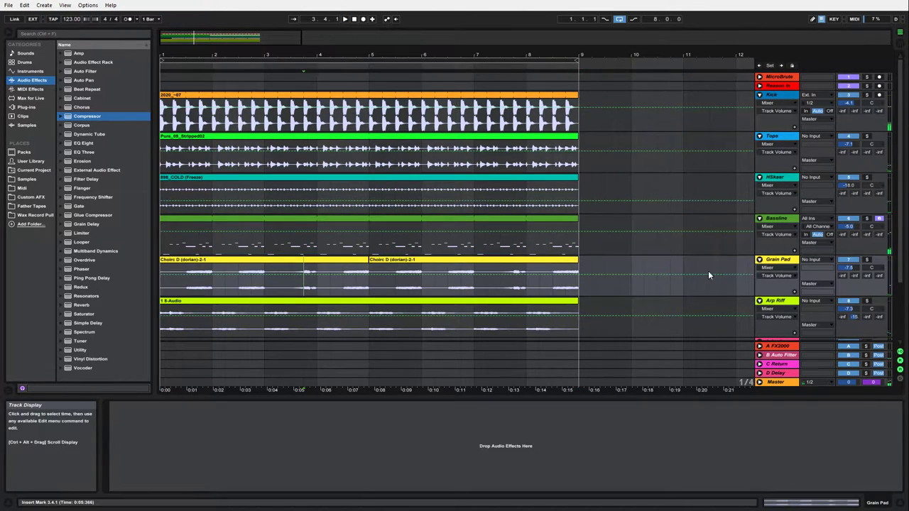
{"action": "left_click", "coordinate": [844, 260]}
{"action": "left_click", "coordinate": [843, 302]}
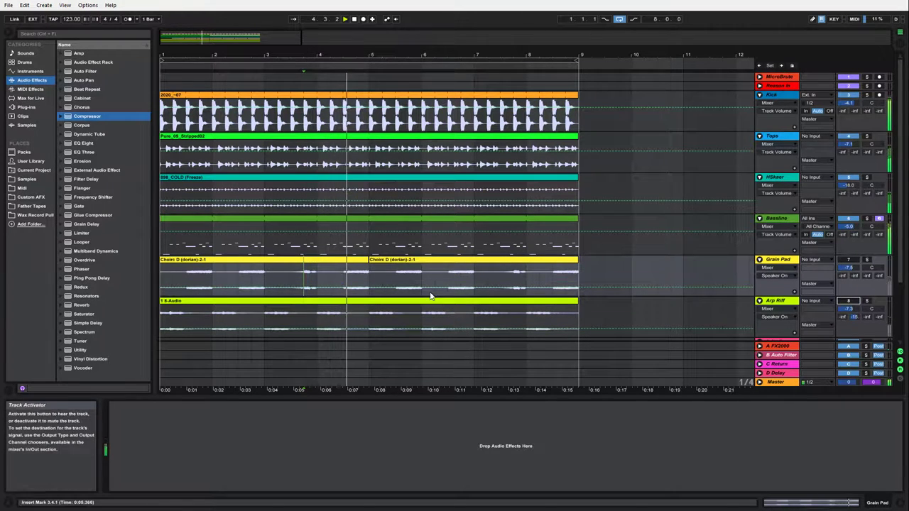
Delete both Choirc D (dorian)-2-1 clips from Grain Pad and the 8-Audio clip from Arp Riff
{"action": "left_click", "coordinate": [356, 259]}
{"action": "key", "text": "Delete"}
{"action": "left_click", "coordinate": [396, 260]}
{"action": "key", "text": "Delete"}
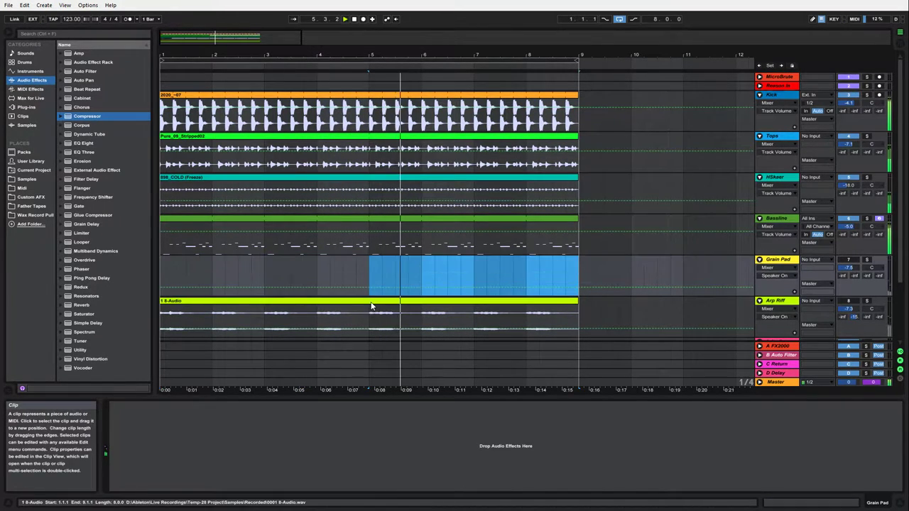
{"action": "left_click", "coordinate": [371, 302]}
{"action": "key", "text": "Delete"}
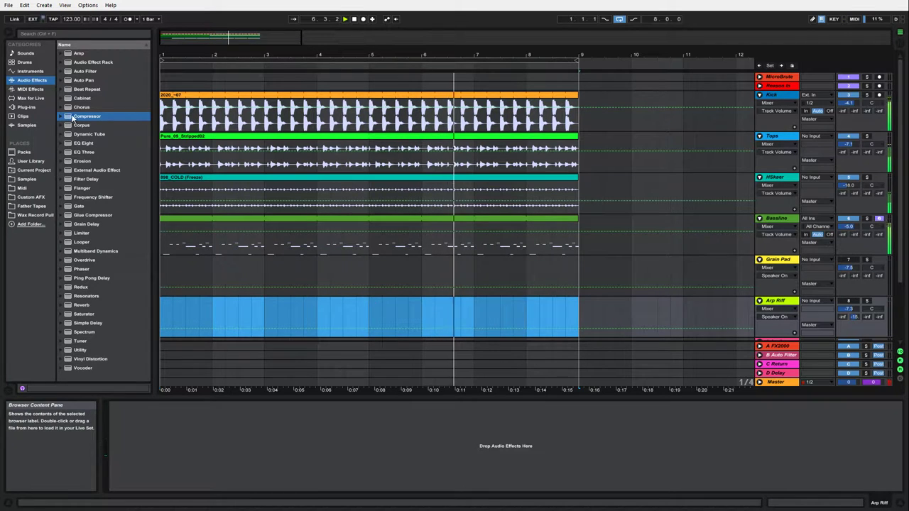
Browse the current project's processed samples and audition the files in the Crop, Reverse, Freeze and Consolidate folders
{"action": "left_click", "coordinate": [28, 72]}
{"action": "left_click", "coordinate": [30, 81]}
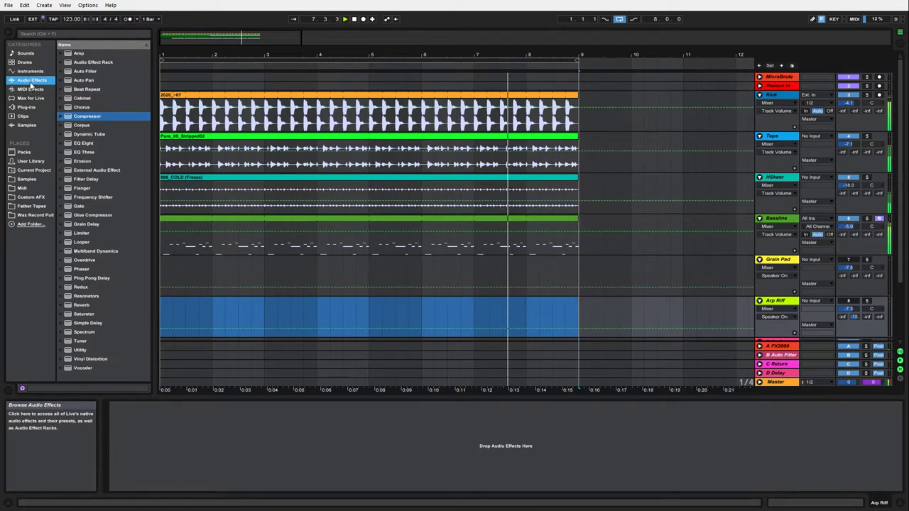
{"action": "left_click", "coordinate": [29, 171]}
{"action": "left_click", "coordinate": [29, 163]}
{"action": "left_click", "coordinate": [29, 171]}
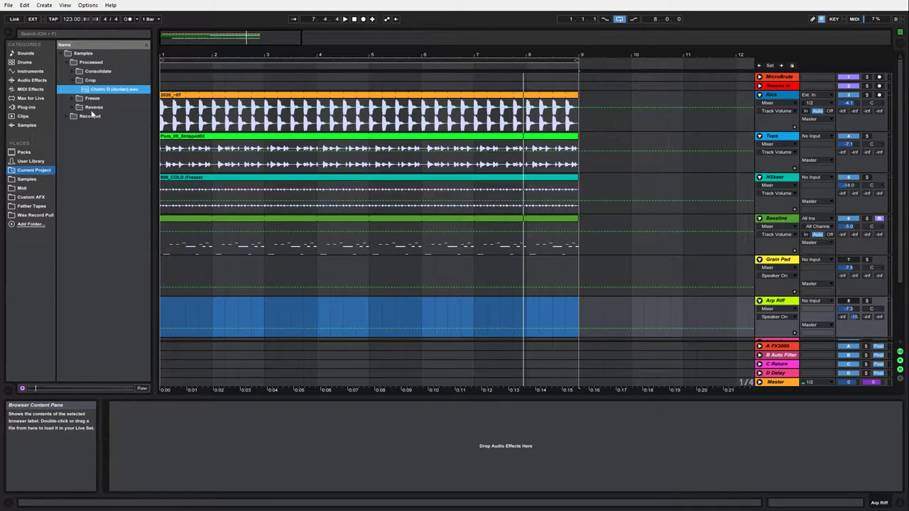
{"action": "left_click", "coordinate": [74, 107]}
{"action": "left_click", "coordinate": [85, 107]}
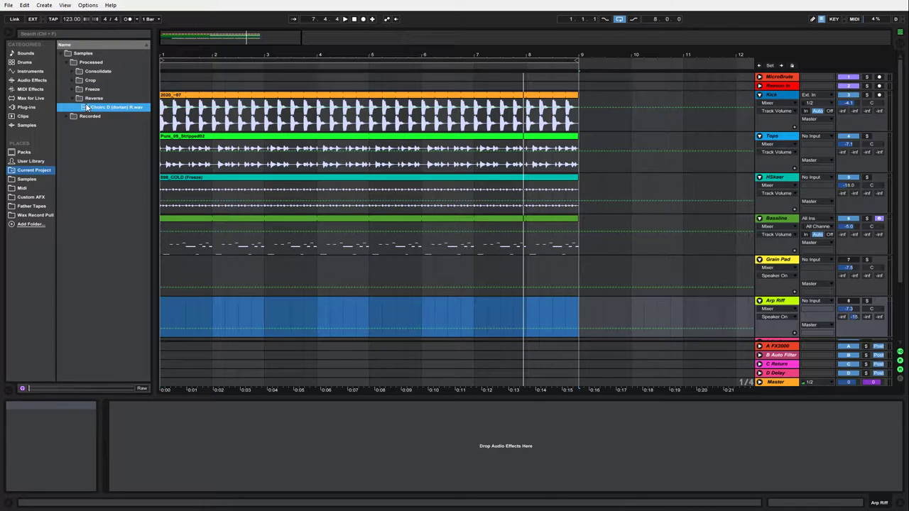
{"action": "left_click", "coordinate": [78, 99]}
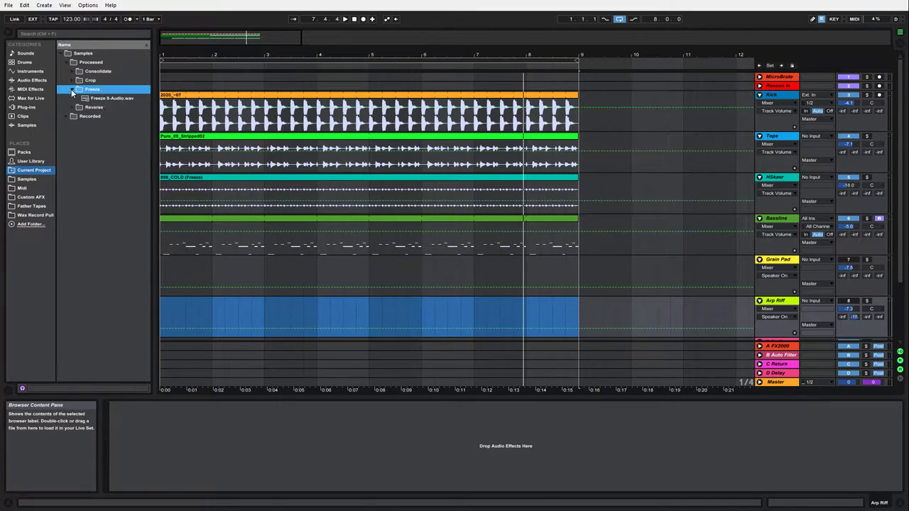
{"action": "left_click", "coordinate": [106, 98]}
{"action": "left_click", "coordinate": [78, 90]}
{"action": "left_click", "coordinate": [73, 63]}
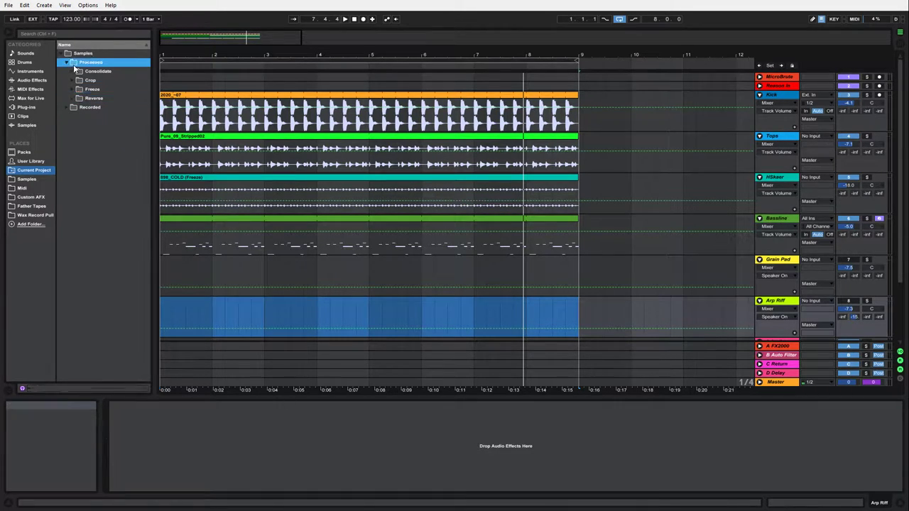
{"action": "left_click", "coordinate": [74, 72]}
{"action": "left_click", "coordinate": [106, 98]}
{"action": "left_click", "coordinate": [117, 90]}
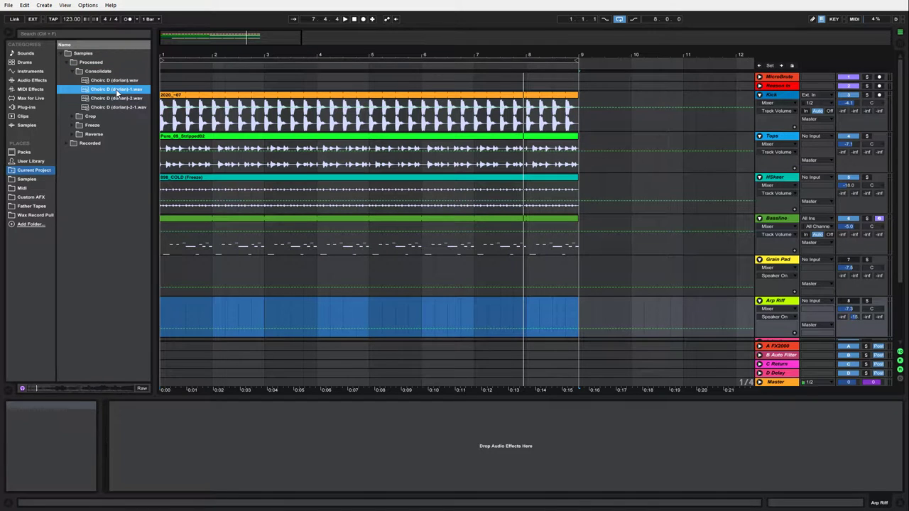
{"action": "left_click", "coordinate": [118, 99]}
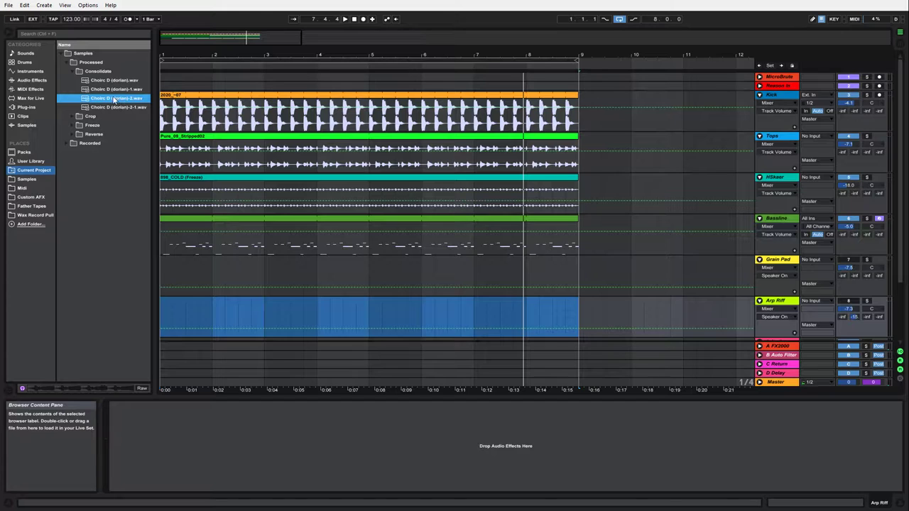
Place Choirc D (dorian)-2.wav at the start of the Grain Pad track, trimmed to two beats, and unmute the track
{"action": "left_click_drag", "start_coordinate": [113, 99], "coordinate": [164, 278]}
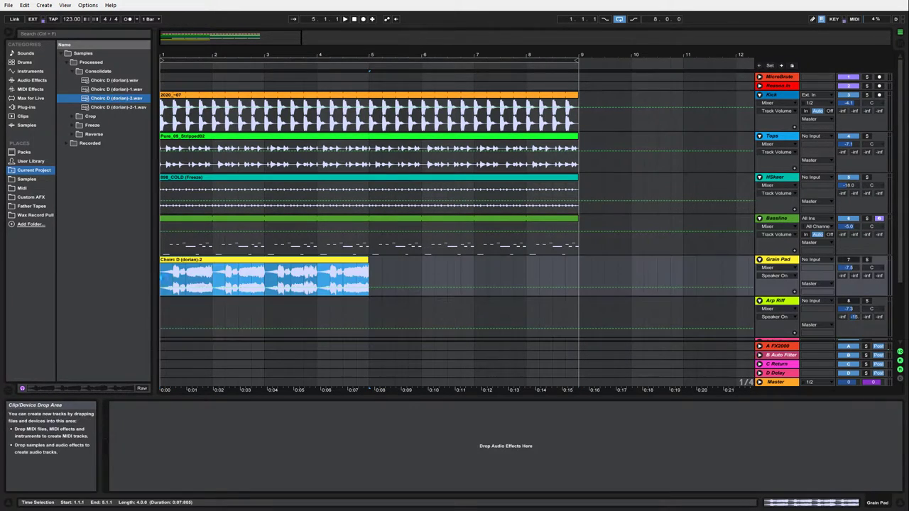
{"action": "left_click_drag", "start_coordinate": [366, 259], "coordinate": [189, 272]}
{"action": "key", "text": "space"}
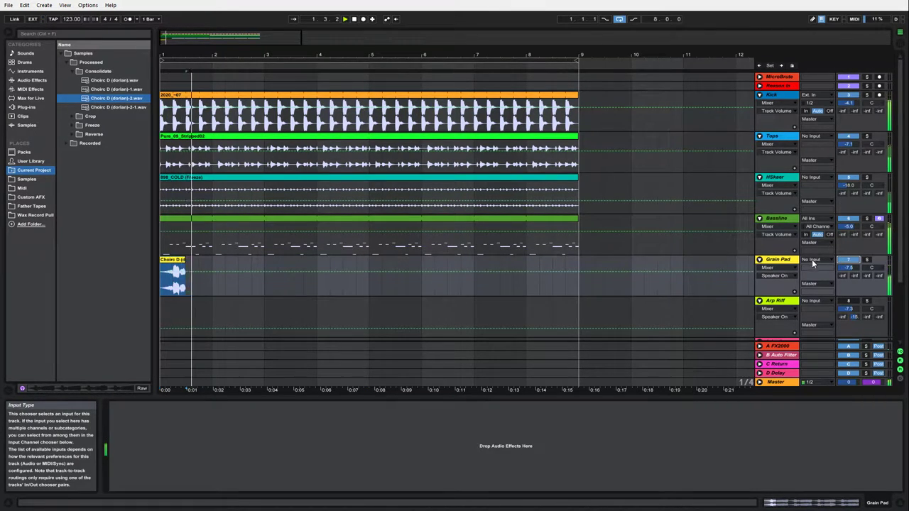
{"action": "key", "text": "space"}
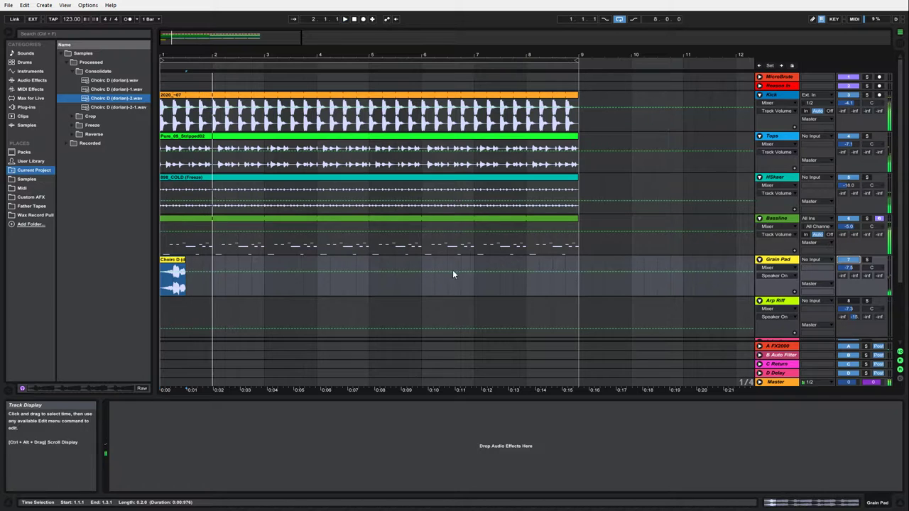
Copy the two-beat Choirc D clip on Grain Pad to the starts of bars 3, 5 and 7
{"action": "left_click", "coordinate": [173, 276]}
{"action": "left_click_drag", "start_coordinate": [173, 272], "coordinate": [291, 265]}
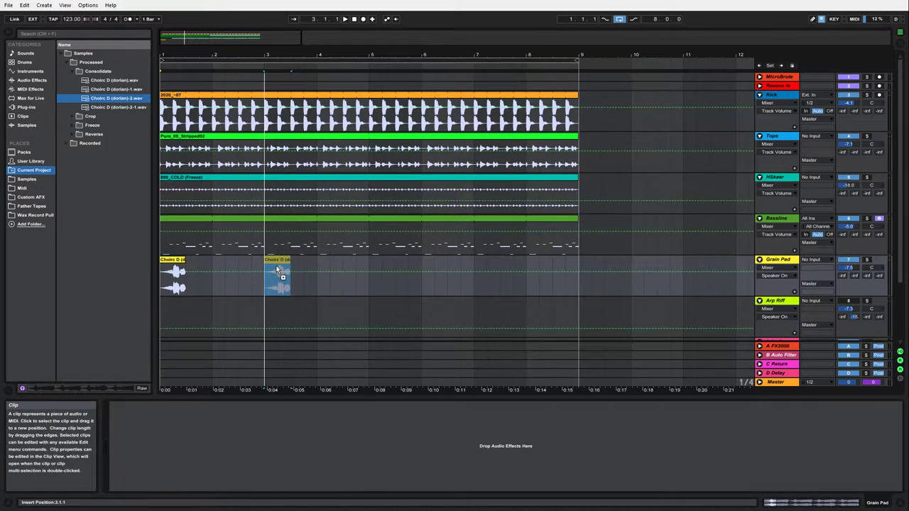
{"action": "key", "text": "space"}
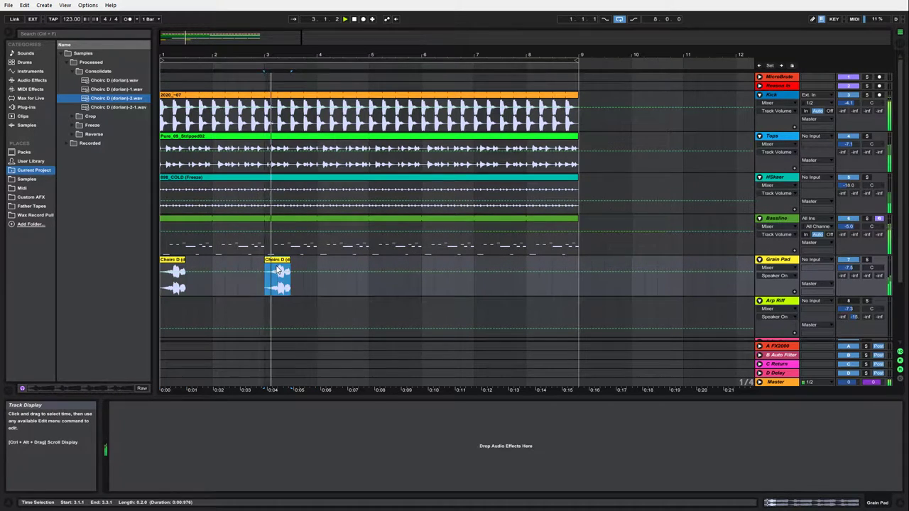
{"action": "left_click", "coordinate": [345, 19]}
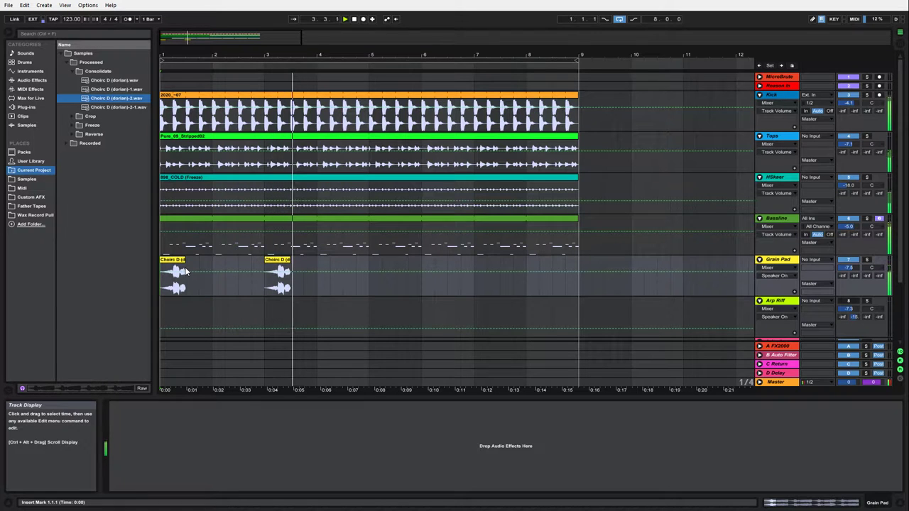
{"action": "left_click_drag", "start_coordinate": [264, 265], "coordinate": [478, 263]}
Add the Corpus effect to the Grain Pad track and play the arrangement with it
{"action": "left_click", "coordinate": [781, 260]}
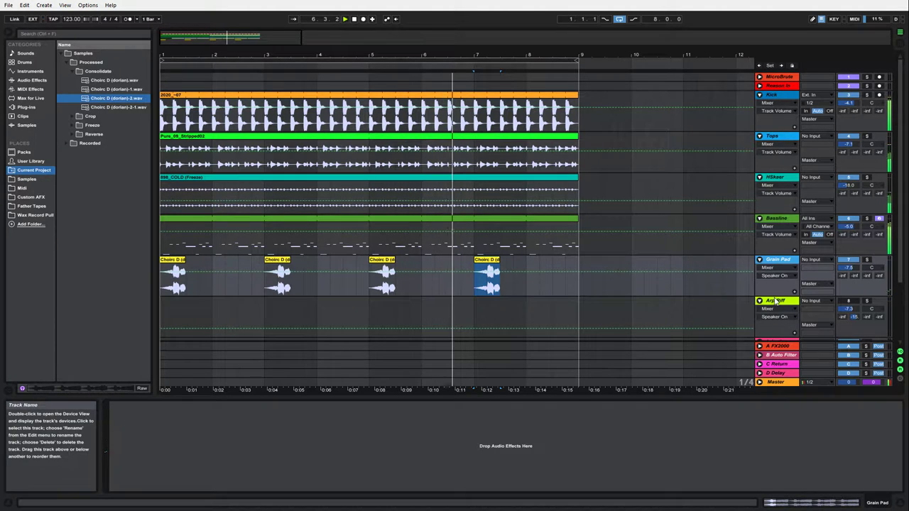
{"action": "left_click", "coordinate": [808, 501]}
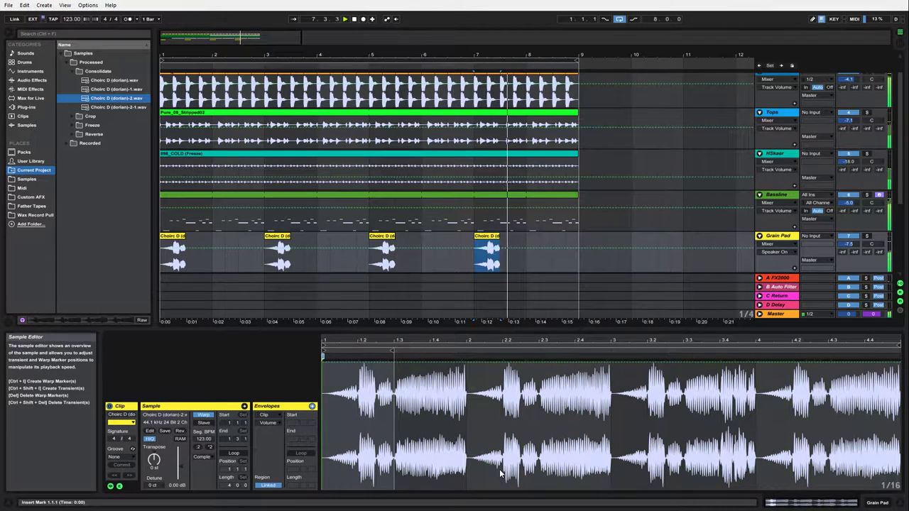
{"action": "key", "text": "shift+Tab"}
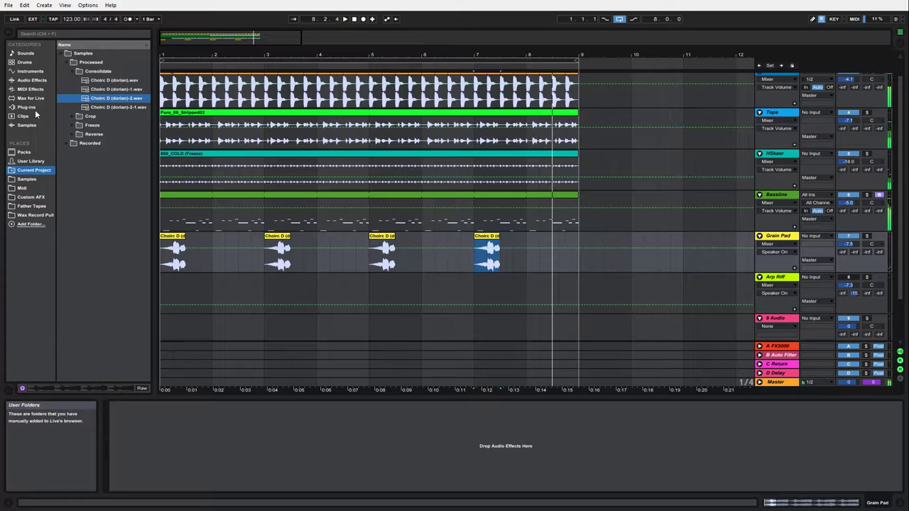
{"action": "left_click", "coordinate": [32, 79]}
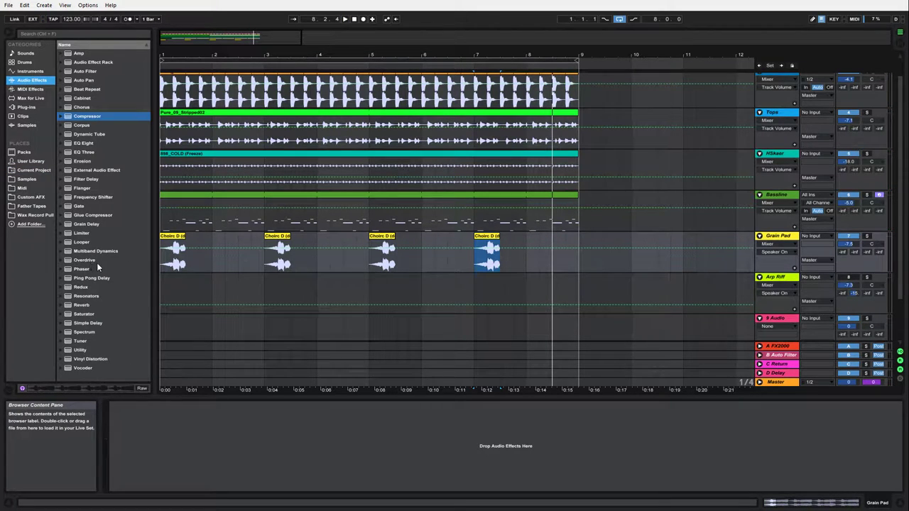
{"action": "left_click", "coordinate": [81, 107]}
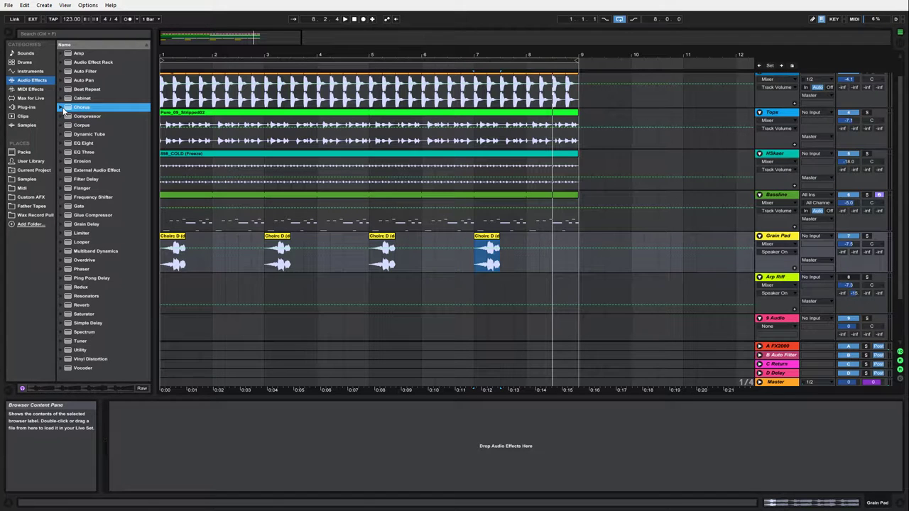
{"action": "left_click", "coordinate": [78, 125]}
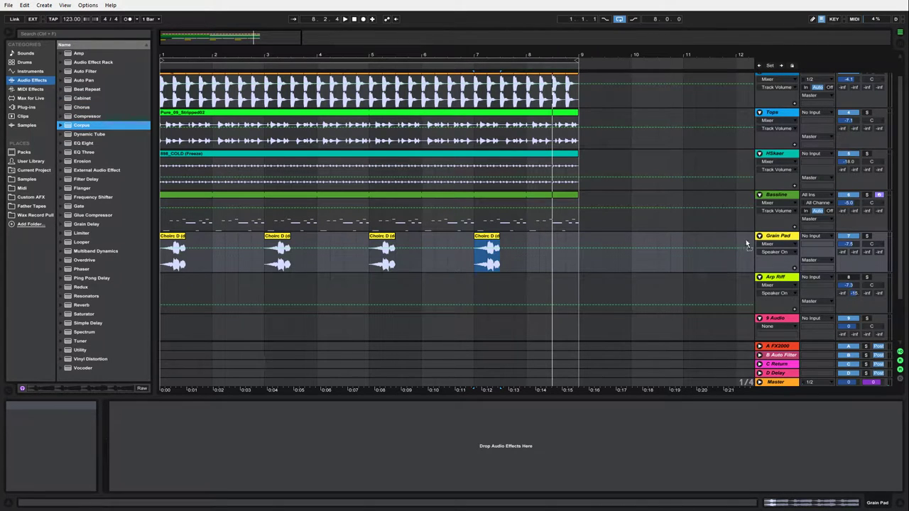
{"action": "left_click_drag", "start_coordinate": [771, 236], "coordinate": [771, 236]}
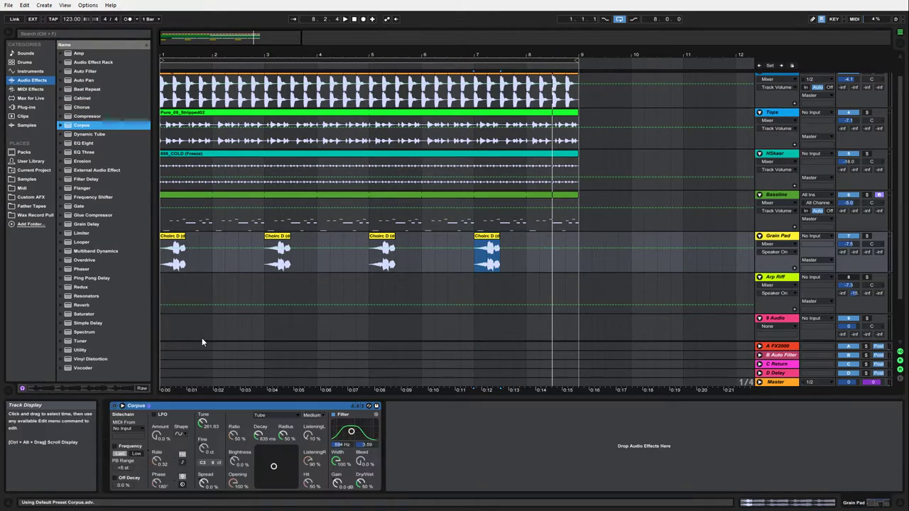
{"action": "key", "text": "space"}
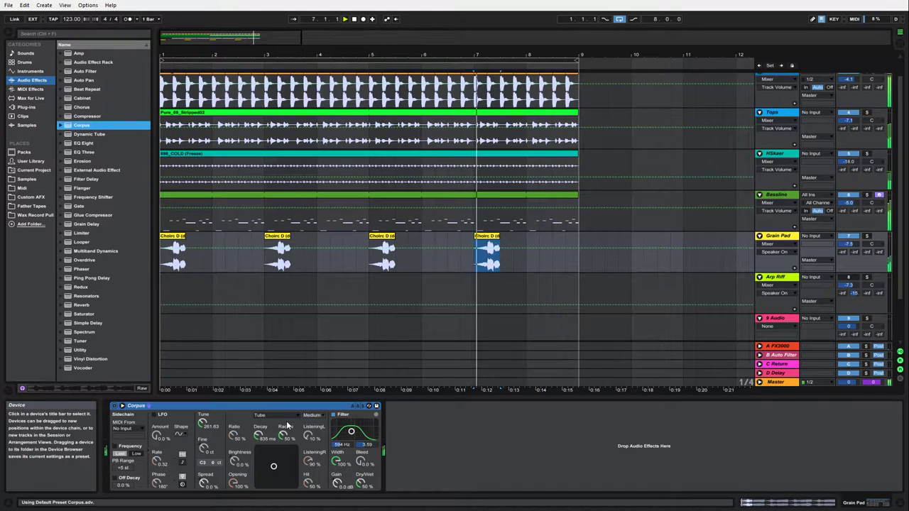
Load the Corpus preset Loop Ping Pong on the Grain Pad track and play the arrangement from the start
{"action": "left_click", "coordinate": [289, 418]}
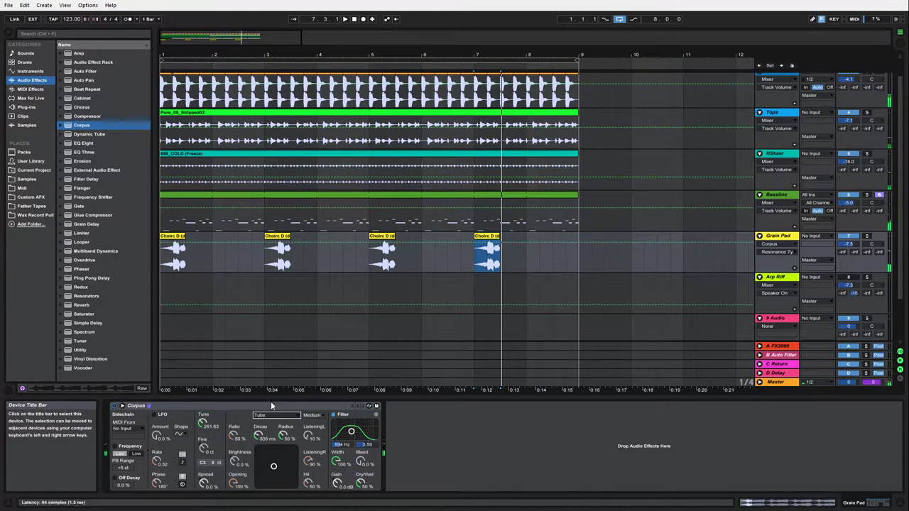
{"action": "left_click", "coordinate": [61, 126]}
{"action": "scroll", "coordinate": [109, 233], "scroll_direction": "down", "scroll_amount": 3}
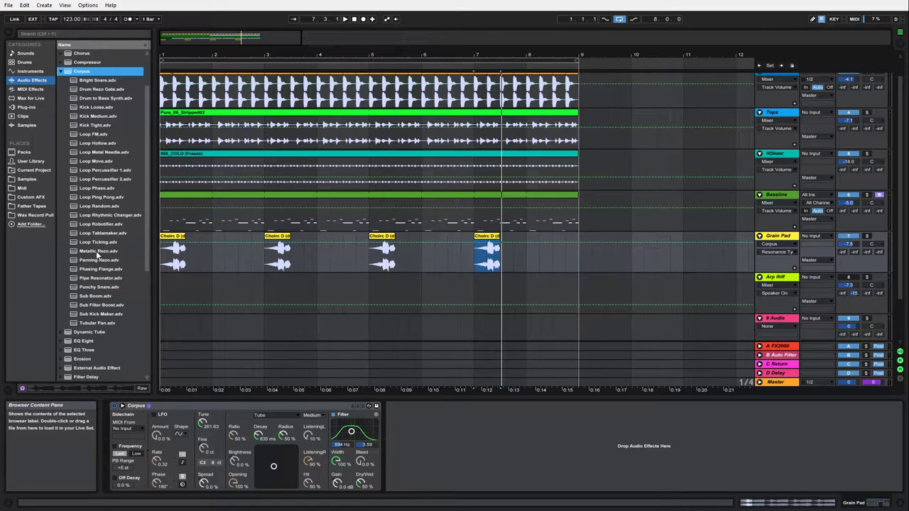
{"action": "left_click", "coordinate": [90, 199]}
{"action": "left_click_drag", "start_coordinate": [250, 398], "coordinate": [248, 407]}
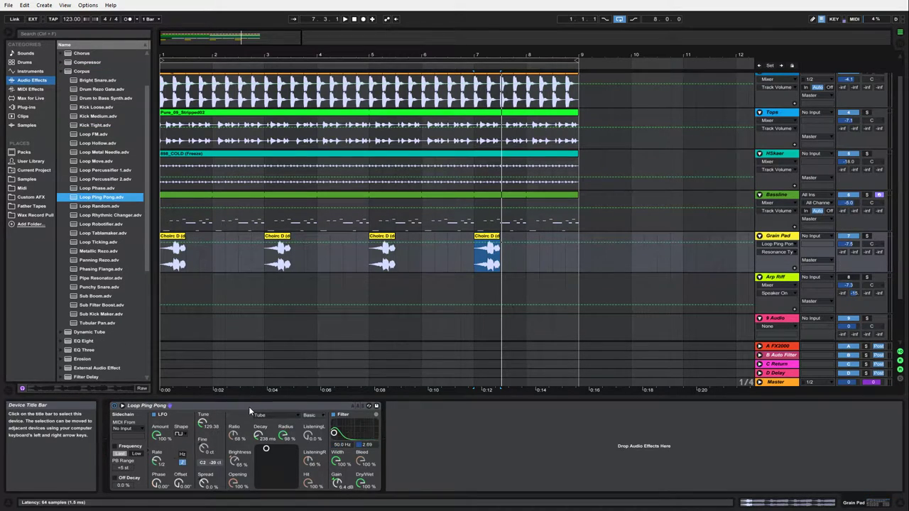
{"action": "key", "text": "space"}
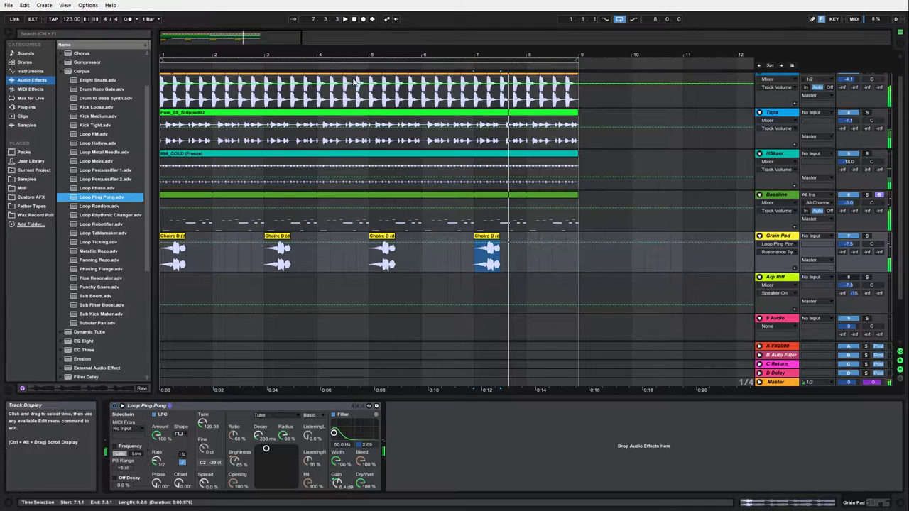
{"action": "left_click", "coordinate": [353, 19]}
{"action": "left_click", "coordinate": [345, 19]}
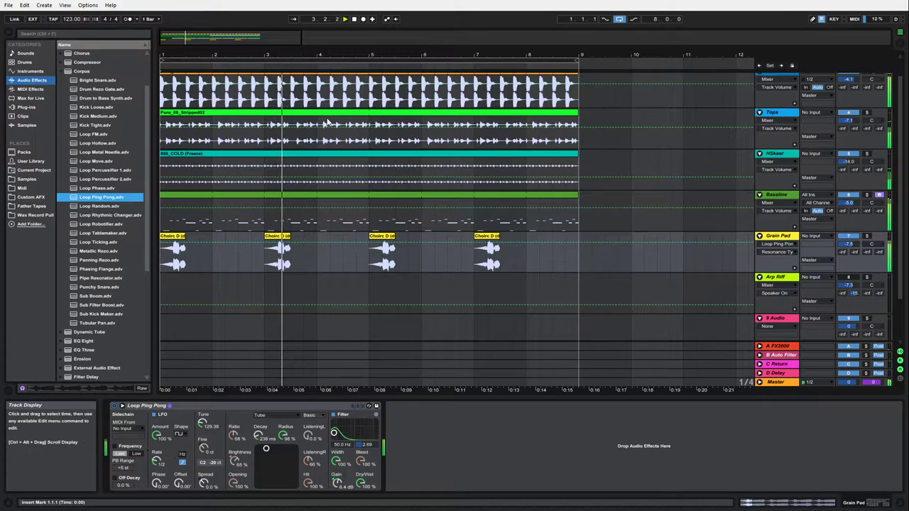
Remove the Corpus device from the Grain Pad track
{"action": "left_click", "coordinate": [198, 407]}
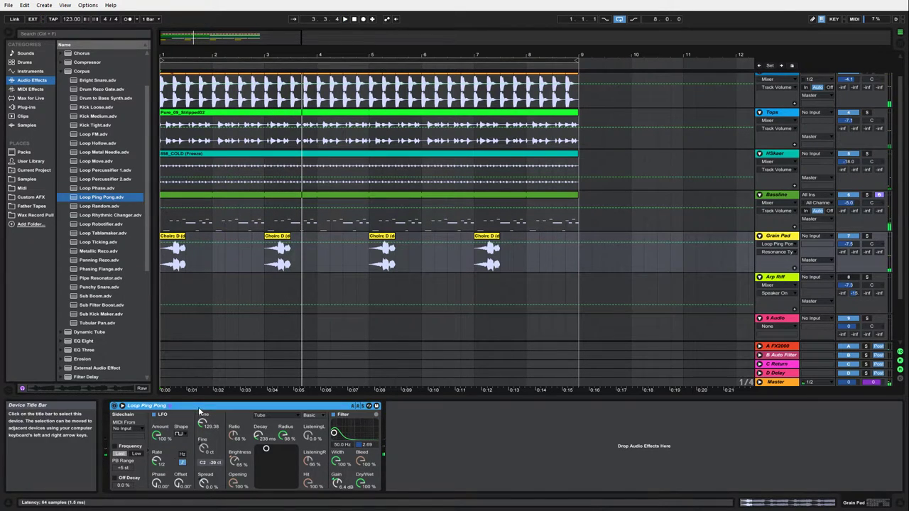
{"action": "key", "text": "Delete"}
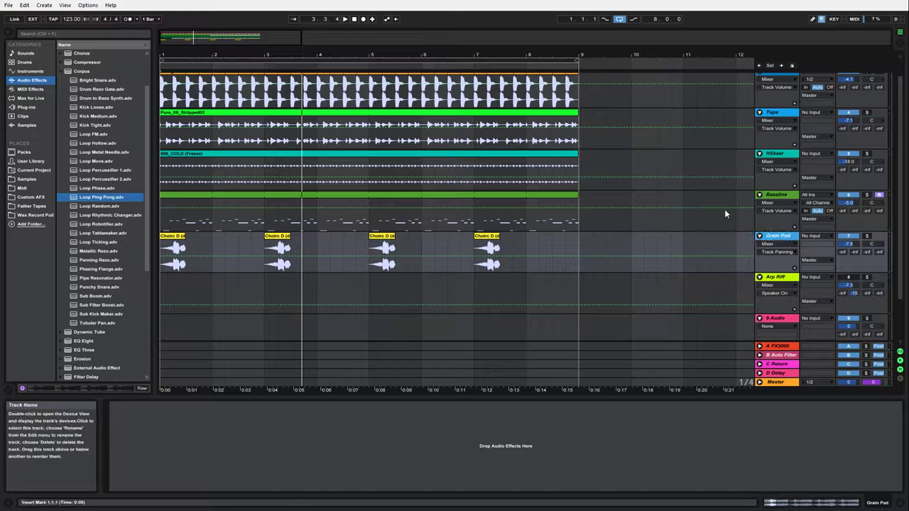
Try the Corpus preset Tubular Pan on Grain Pad during playback, and delete the device again
{"action": "left_click", "coordinate": [102, 268]}
{"action": "left_click", "coordinate": [104, 279]}
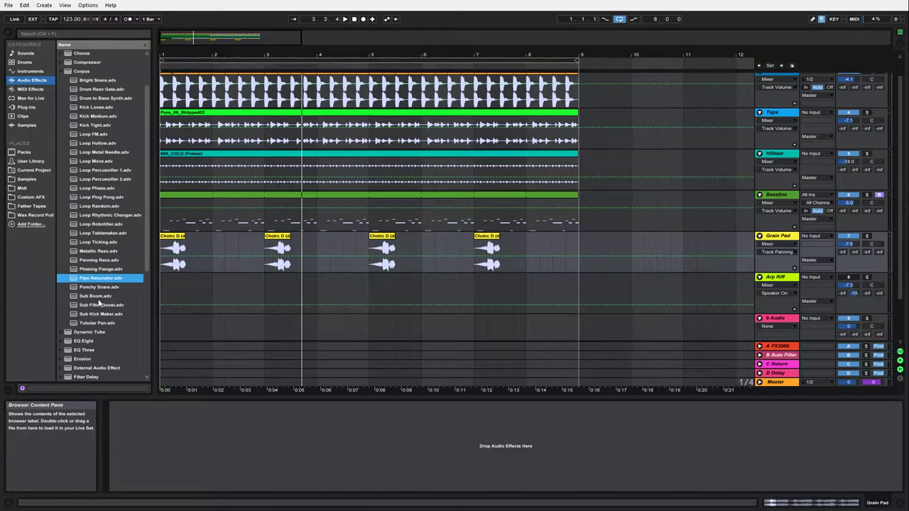
{"action": "left_click", "coordinate": [98, 288]}
{"action": "left_click", "coordinate": [107, 304]}
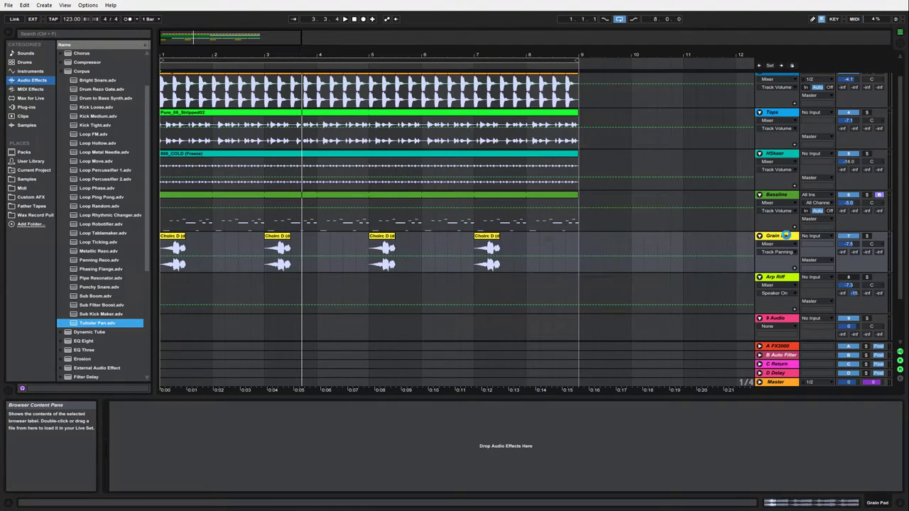
{"action": "left_click_drag", "start_coordinate": [787, 235], "coordinate": [786, 237]}
{"action": "key", "text": "space"}
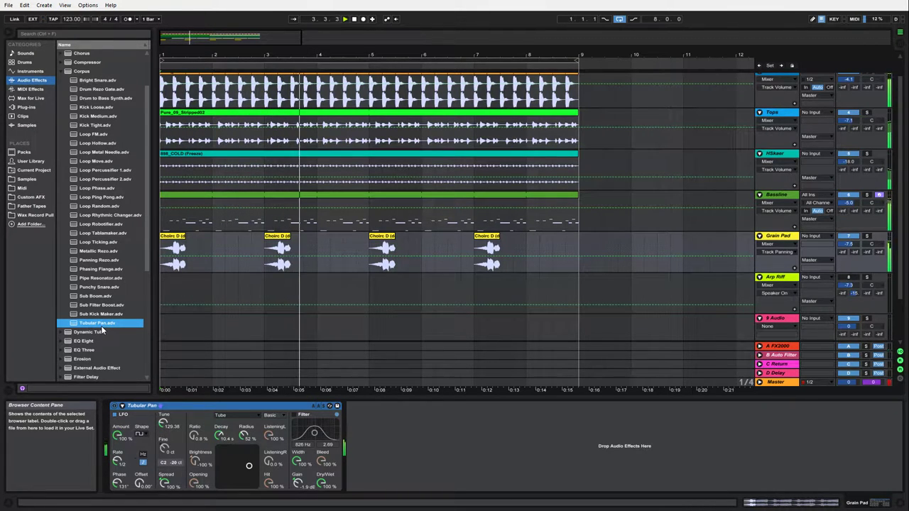
{"action": "left_click", "coordinate": [178, 406]}
{"action": "key", "text": "Delete"}
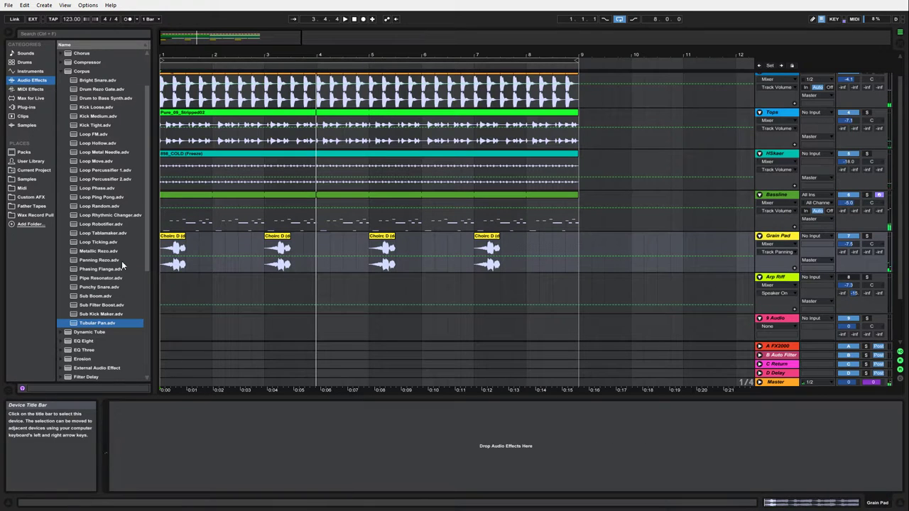
Add Erosion to Grain Pad in Sine mode with a frequency of 1.21 kHz and an amount of 114, listening during playback
{"action": "left_click", "coordinate": [66, 71]}
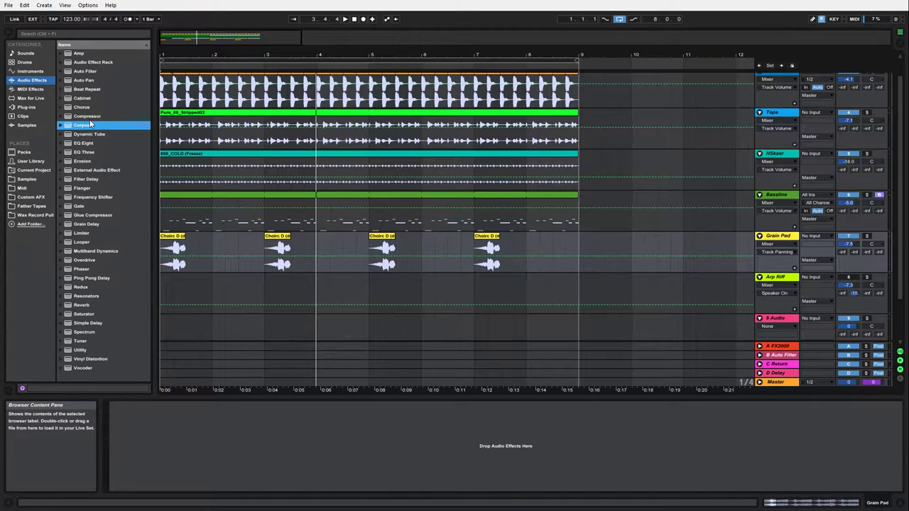
{"action": "left_click", "coordinate": [68, 164]}
{"action": "key", "text": "space"}
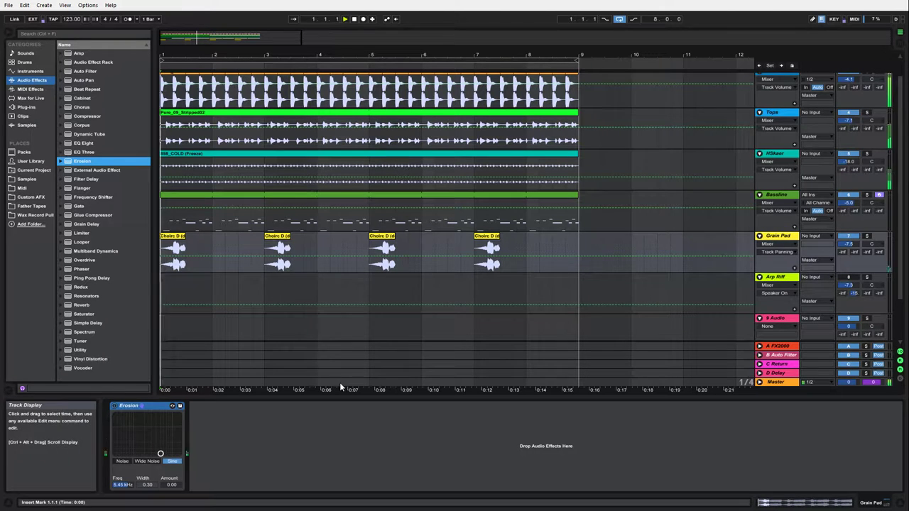
{"action": "left_click", "coordinate": [161, 454]}
{"action": "left_click_drag", "start_coordinate": [160, 453], "coordinate": [137, 424]}
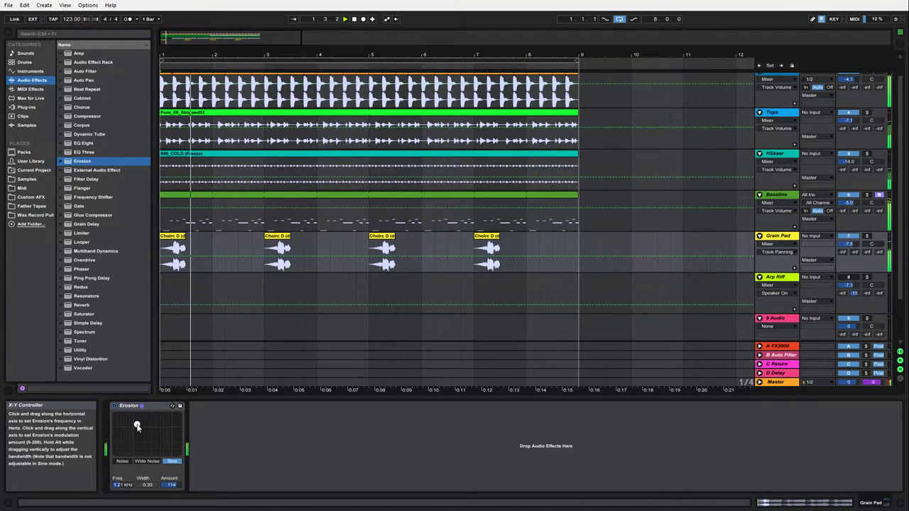
{"action": "key", "text": "space"}
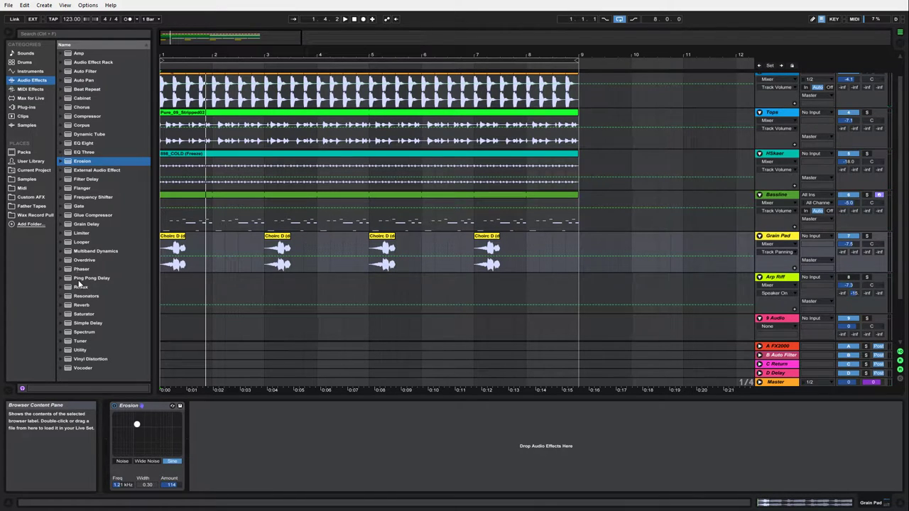
Insert Ping Pong Delay before Erosion with Dry/Wet at 54%, and set Erosion's Width to 0.53
{"action": "mouse_move", "coordinate": [76, 278]}
{"action": "left_mouse_down"}
{"action": "mouse_move", "coordinate": [109, 421]}
{"action": "mouse_move", "coordinate": [119, 415]}
{"action": "left_mouse_up"}
{"action": "key", "text": "space"}
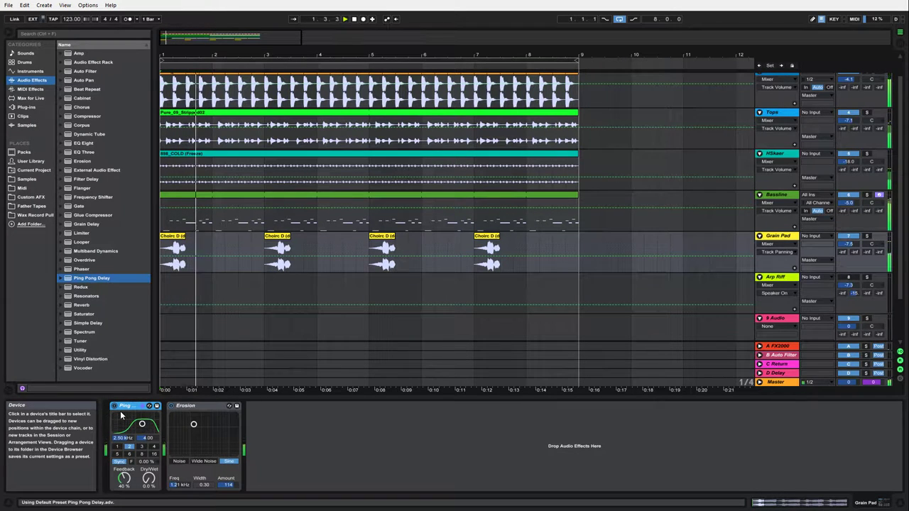
{"action": "left_click_drag", "start_coordinate": [148, 478], "coordinate": [149, 429]}
{"action": "key", "text": "space"}
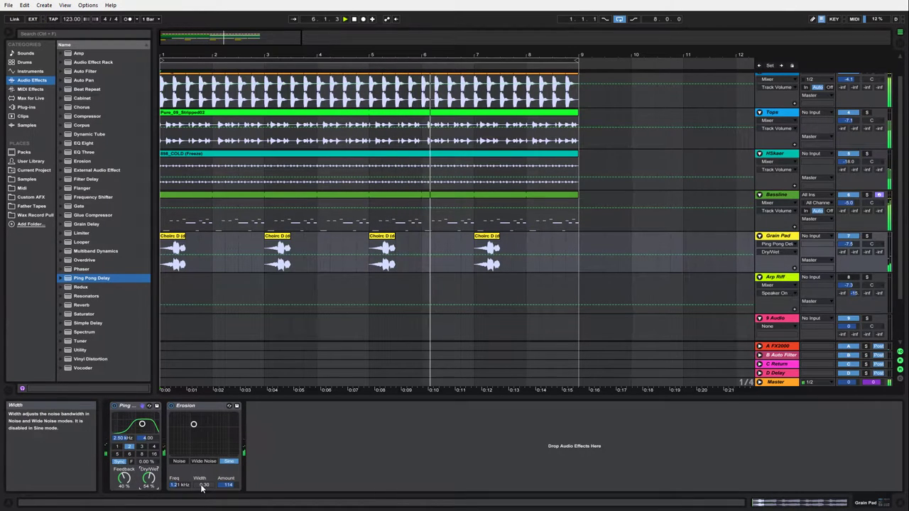
{"action": "left_click_drag", "start_coordinate": [204, 484], "coordinate": [204, 426]}
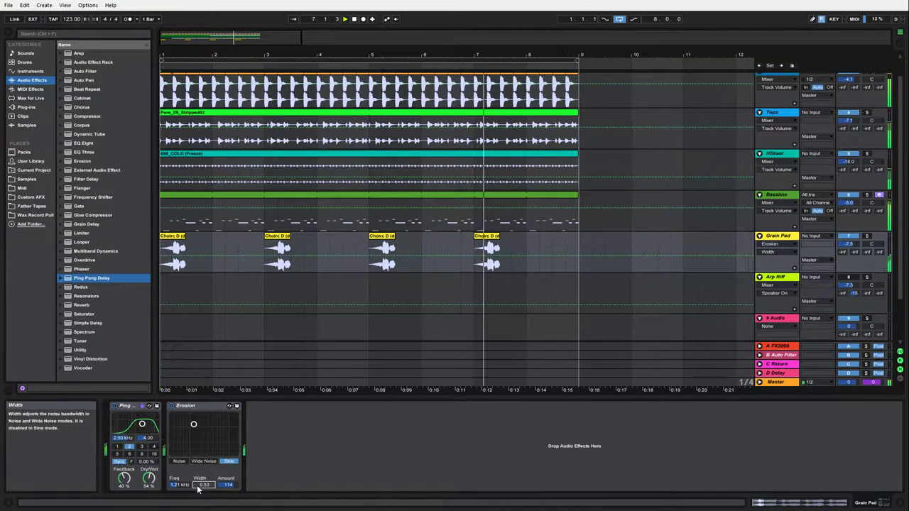
{"action": "left_click_drag", "start_coordinate": [199, 486], "coordinate": [162, 390]}
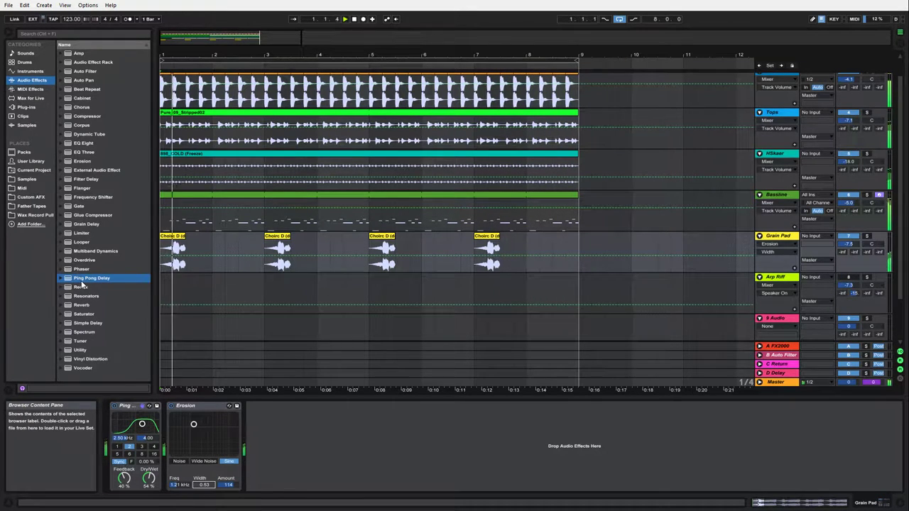
Try the Cabinet preset Bottom Up after Erosion on Grain Pad, and delete it again
{"action": "left_click", "coordinate": [75, 98]}
{"action": "left_click", "coordinate": [95, 152]}
{"action": "left_click_drag", "start_coordinate": [94, 155], "coordinate": [253, 429]}
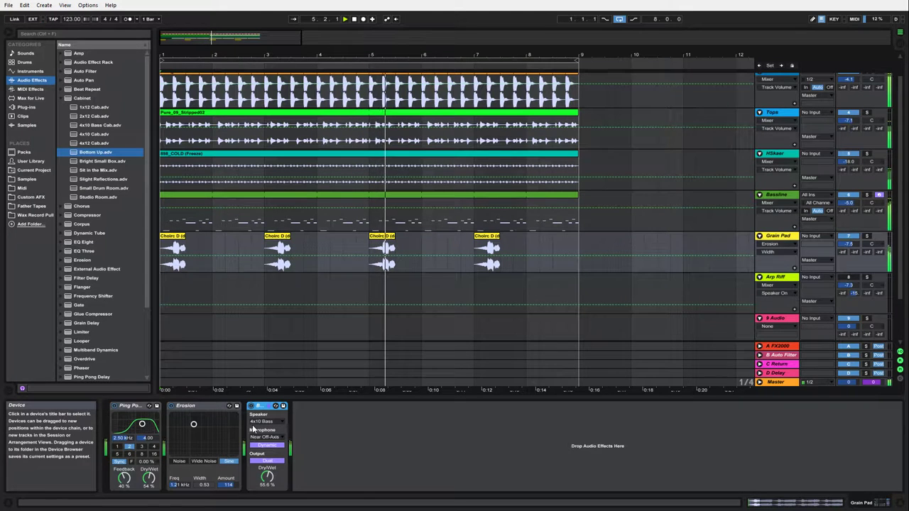
{"action": "key", "text": "Delete"}
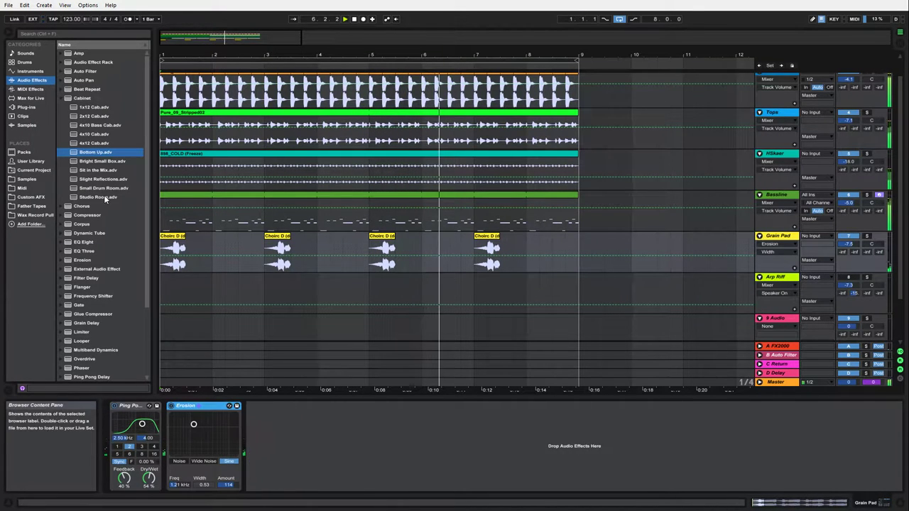
Add the Cabinet preset Slight Reflections after Erosion and set its Dry/Wet to 27%
{"action": "left_click_drag", "start_coordinate": [103, 179], "coordinate": [294, 437]}
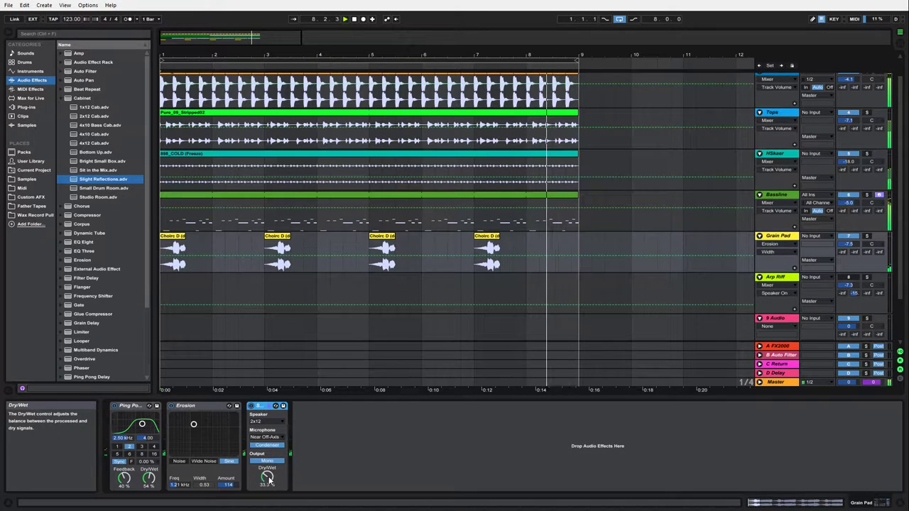
{"action": "mouse_move", "coordinate": [269, 480]}
{"action": "left_mouse_down"}
{"action": "mouse_move", "coordinate": [269, 418]}
{"action": "mouse_move", "coordinate": [269, 486]}
{"action": "left_mouse_up"}
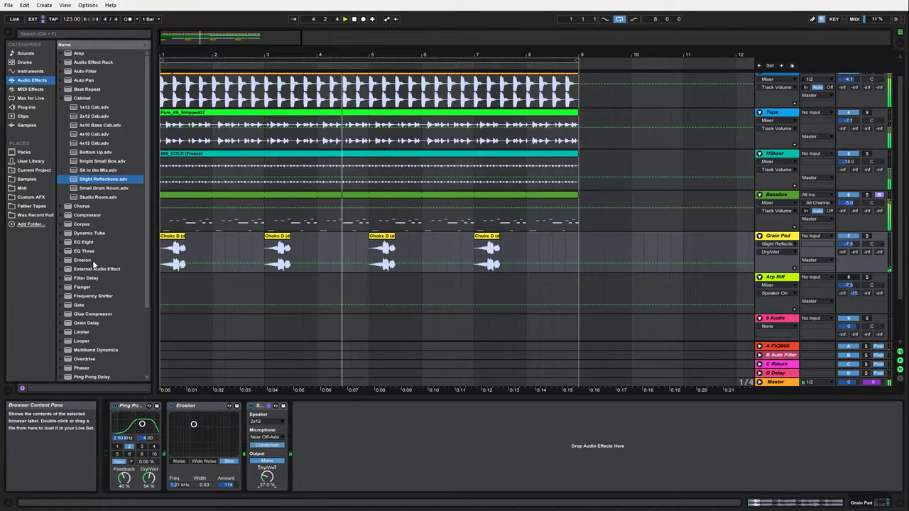
{"action": "left_click", "coordinate": [63, 98]}
Try the Amp preset Key Crunch after the Cabinet, switching the amp type to Lead and Clean and setting Gain to 5.71
{"action": "left_click", "coordinate": [61, 54]}
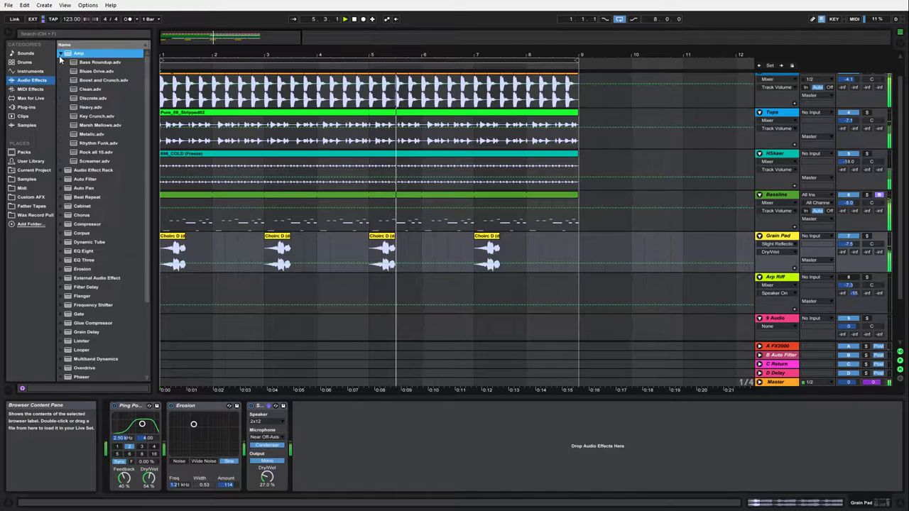
{"action": "left_click_drag", "start_coordinate": [104, 118], "coordinate": [305, 448]}
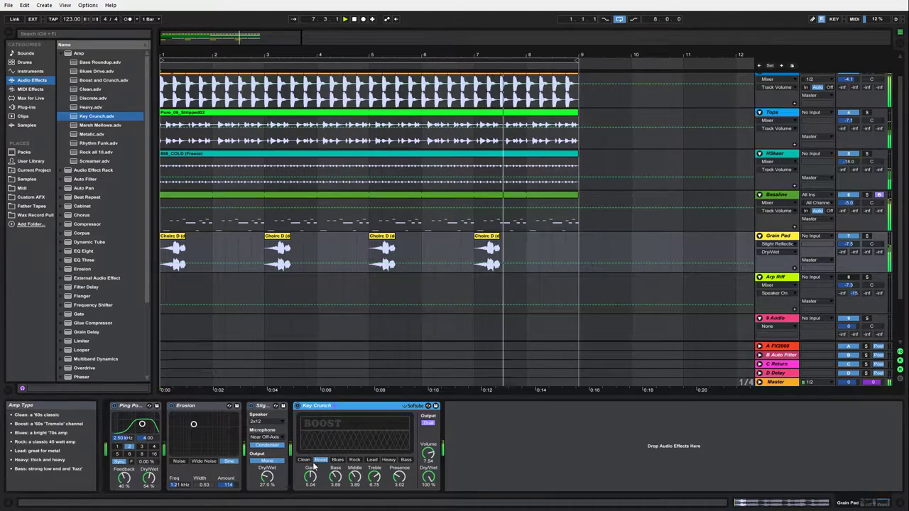
{"action": "left_click", "coordinate": [373, 461]}
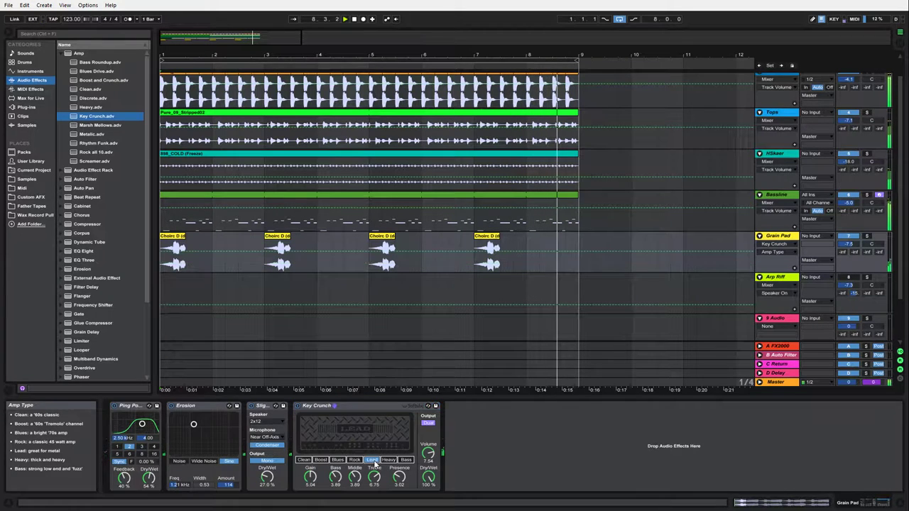
{"action": "left_click", "coordinate": [307, 460]}
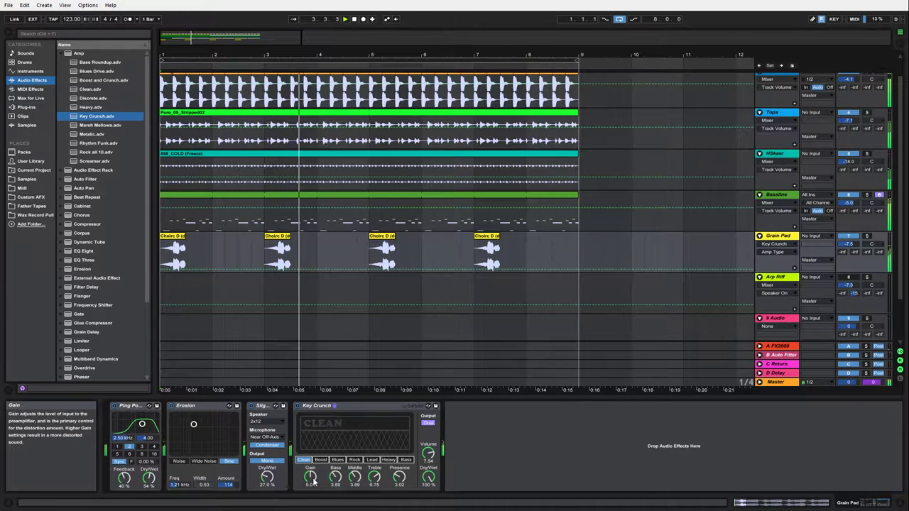
{"action": "left_click_drag", "start_coordinate": [313, 481], "coordinate": [313, 475]}
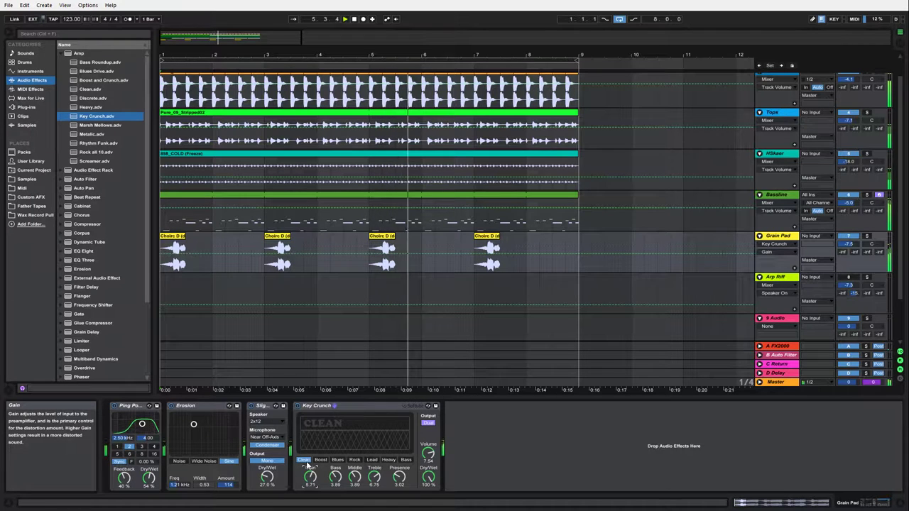
Audition the Amp presets Rock all 10, Marsh Mellows and Key Crunch on Grain Pad, and delete the Amp device
{"action": "left_click_drag", "start_coordinate": [97, 152], "coordinate": [313, 426]}
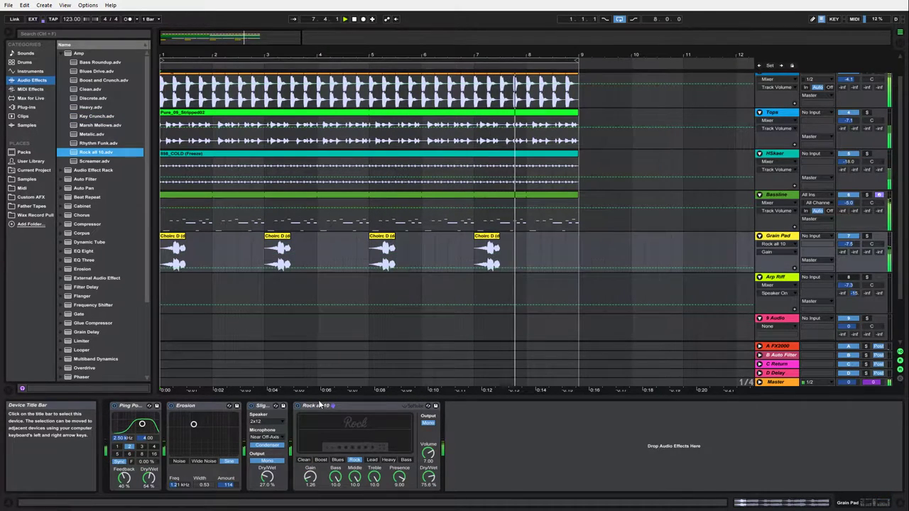
{"action": "left_click_drag", "start_coordinate": [100, 126], "coordinate": [385, 441]}
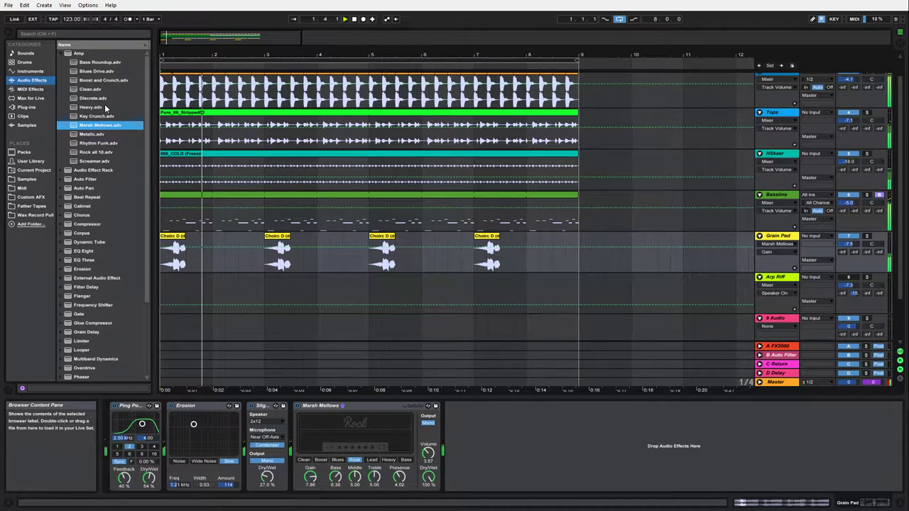
{"action": "left_click_drag", "start_coordinate": [99, 116], "coordinate": [355, 424]}
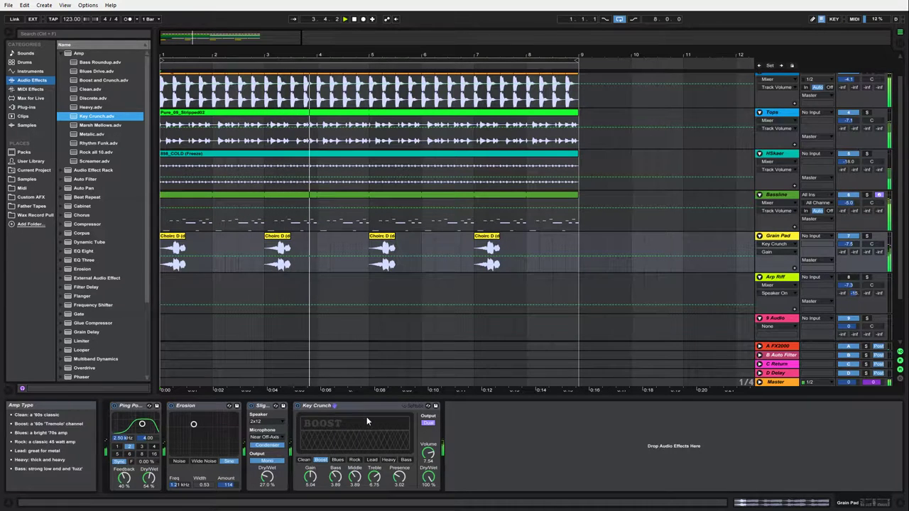
{"action": "left_click", "coordinate": [357, 410]}
{"action": "key", "text": "Delete"}
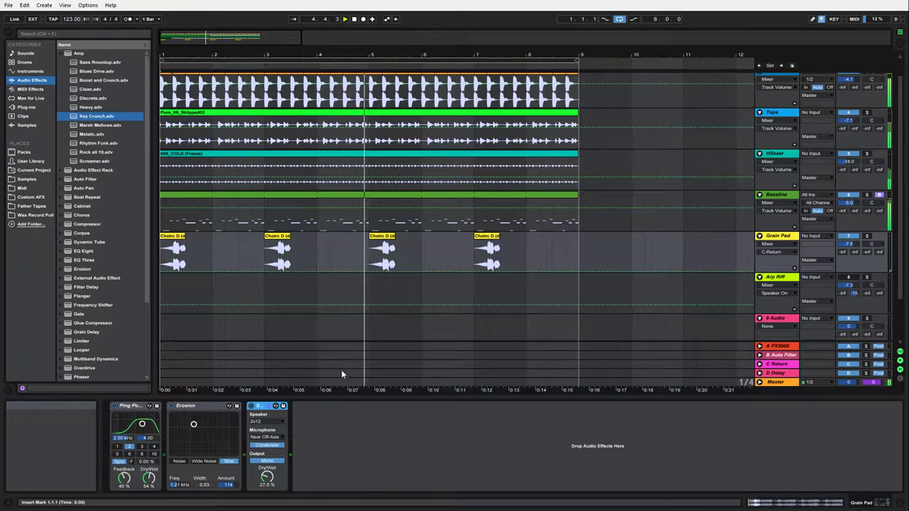
{"action": "left_click", "coordinate": [59, 53]}
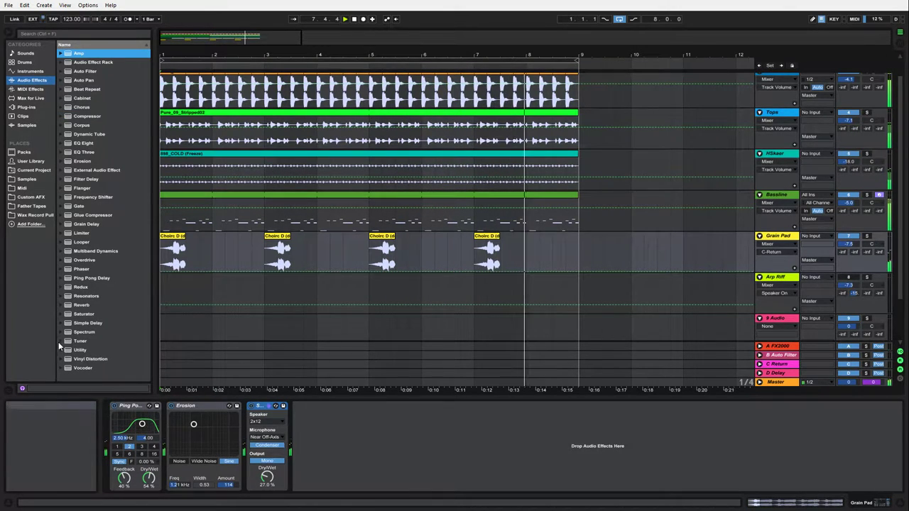
Add the Vocoder effect at the end of the Grain Pad device chain, after the Cabinet
{"action": "left_click", "coordinate": [68, 359]}
{"action": "left_click", "coordinate": [67, 368]}
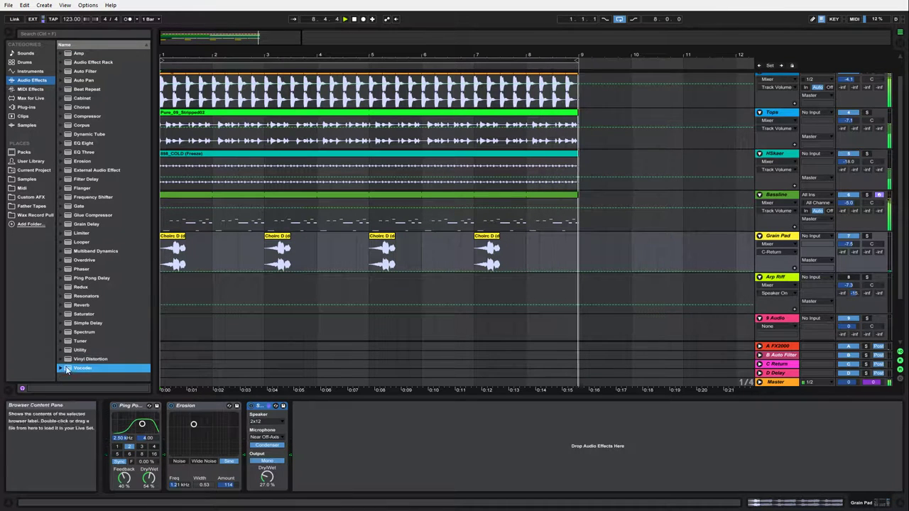
{"action": "left_click_drag", "start_coordinate": [68, 368], "coordinate": [320, 420]}
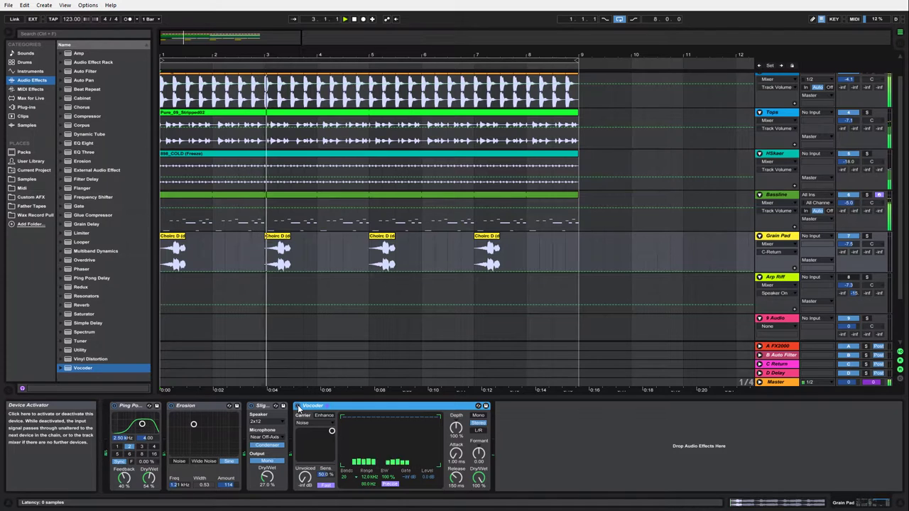
Try the Vocoder with the Modulator carrier, Enhance turned on and Unvoiced raised to -12 dB
{"action": "left_click", "coordinate": [322, 421]}
{"action": "left_click", "coordinate": [319, 445]}
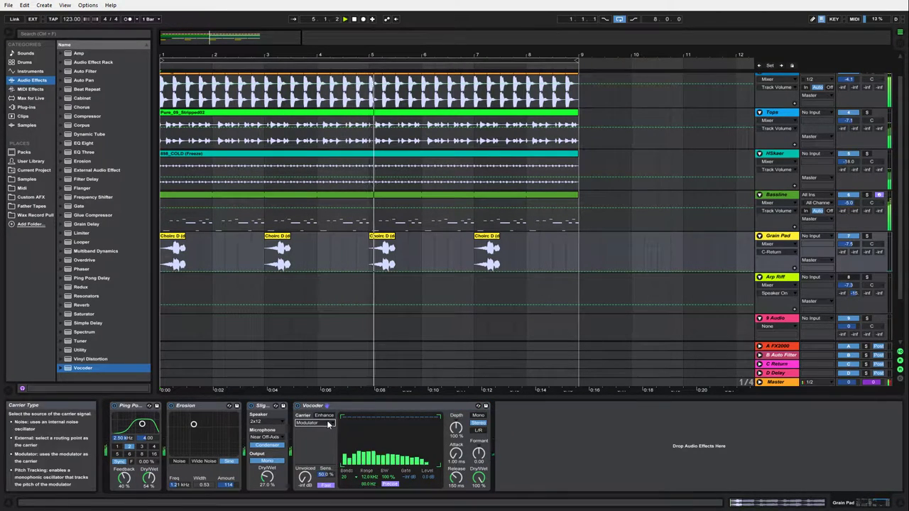
{"action": "left_click", "coordinate": [325, 416]}
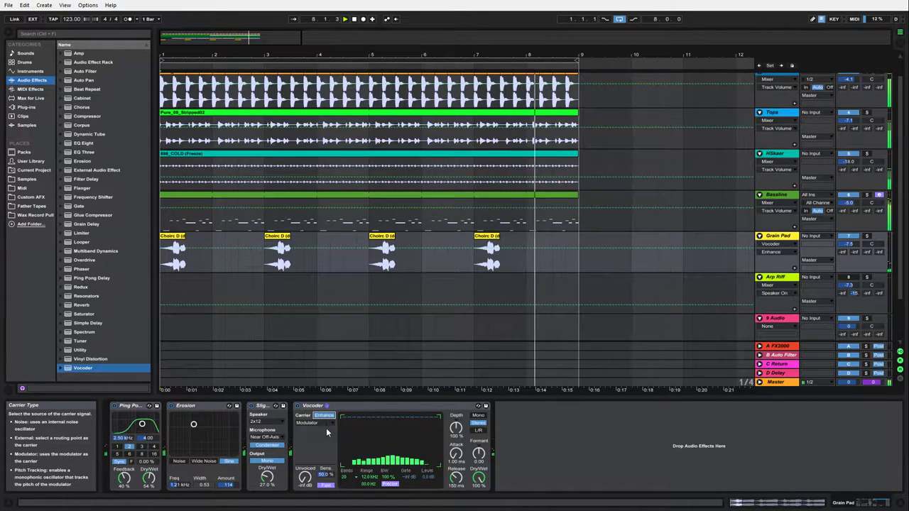
{"action": "left_click_drag", "start_coordinate": [305, 477], "coordinate": [305, 463]}
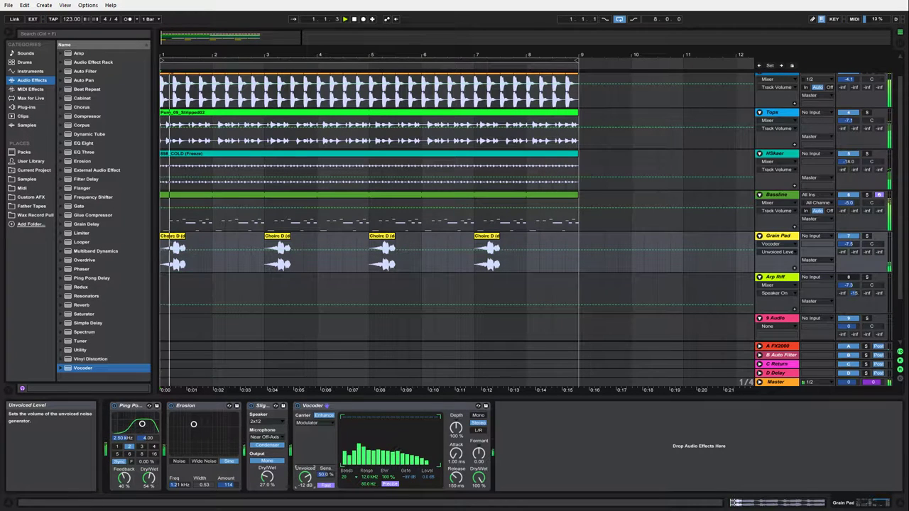
Try an External carrier on the Vocoder, taking its audio from Bassline Post FX
{"action": "left_click", "coordinate": [317, 421]}
{"action": "left_click", "coordinate": [324, 438]}
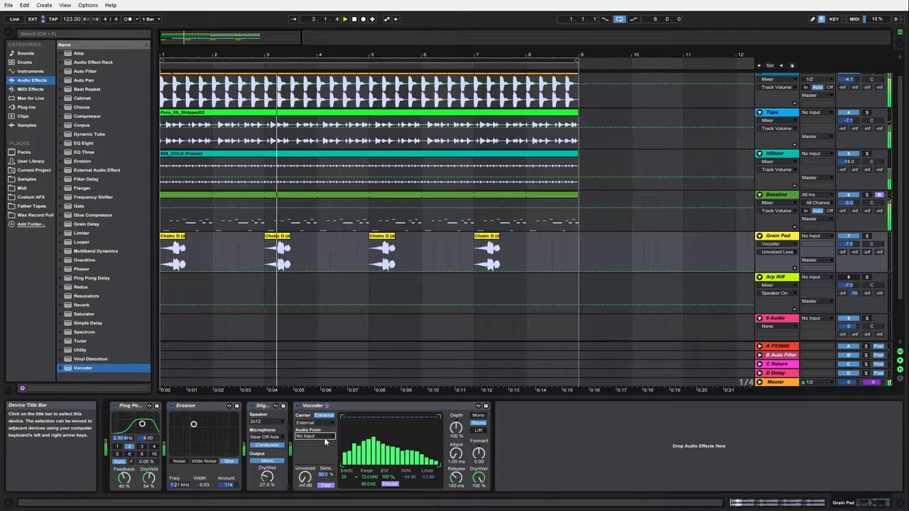
{"action": "left_click", "coordinate": [328, 481]}
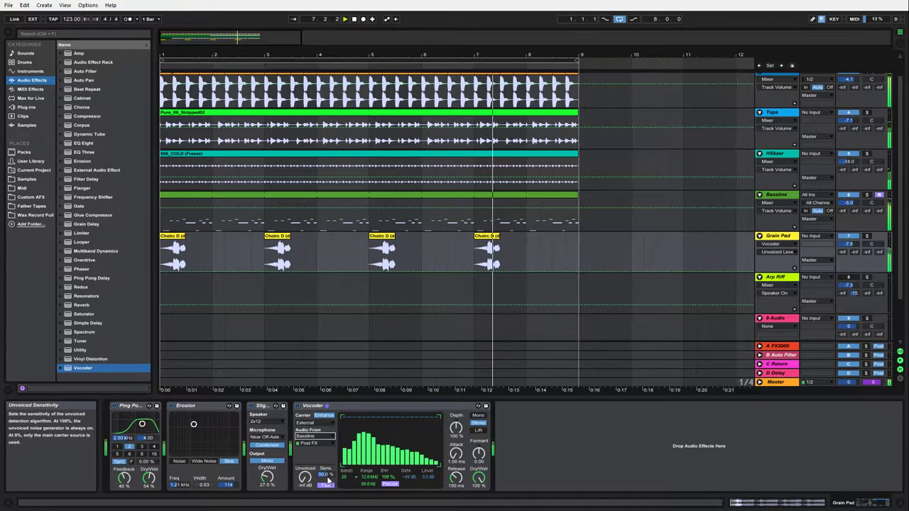
Solo Grain Pad, audition the Vocoder's Pitch Tracking carrier, and delete the Vocoder from the chain
{"action": "left_click", "coordinate": [868, 236]}
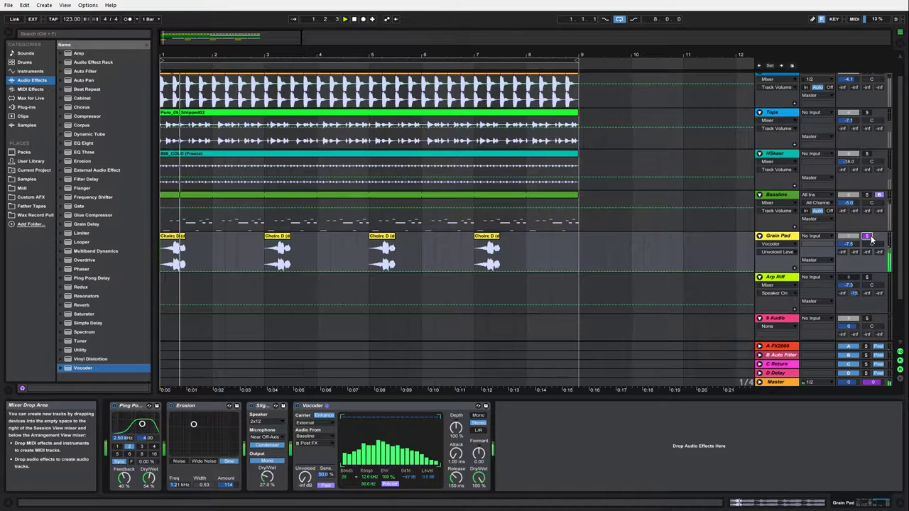
{"action": "left_click", "coordinate": [314, 423]}
{"action": "left_click", "coordinate": [312, 455]}
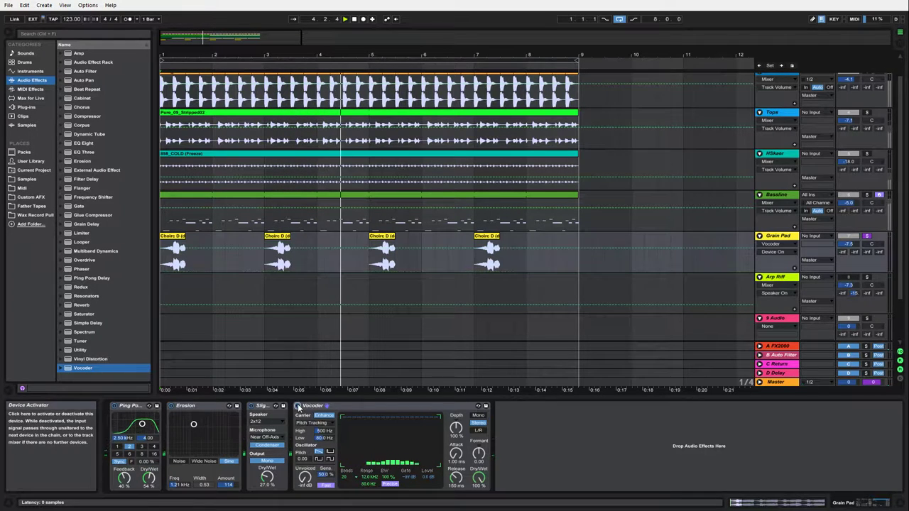
{"action": "left_click", "coordinate": [355, 406]}
{"action": "key", "text": "Delete"}
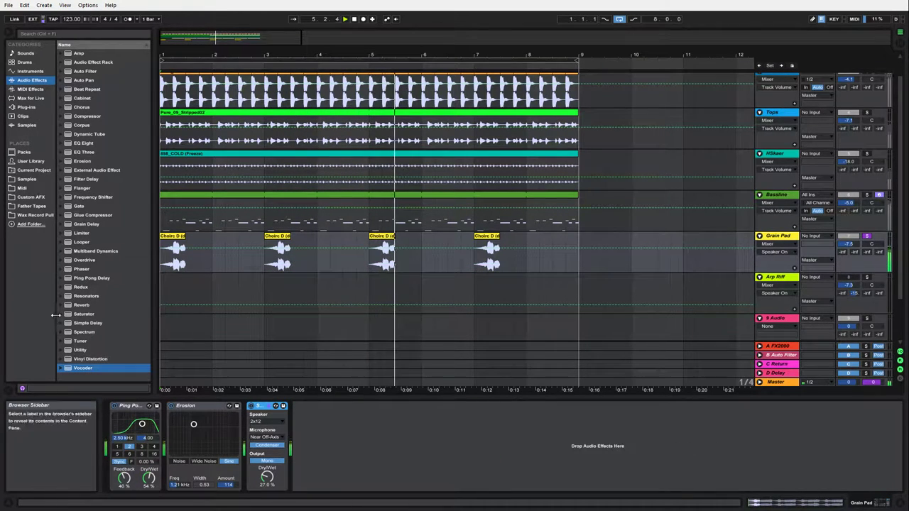
Add the Overdrive preset Enhance to Grain Pad directly after Erosion, and delete the Slight Reflections Cabinet
{"action": "left_click", "coordinate": [62, 261]}
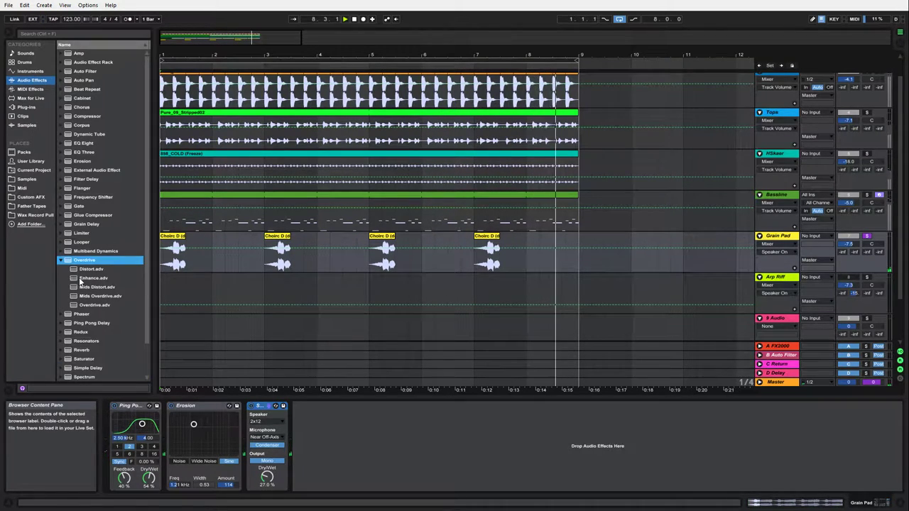
{"action": "left_click_drag", "start_coordinate": [93, 278], "coordinate": [311, 456]}
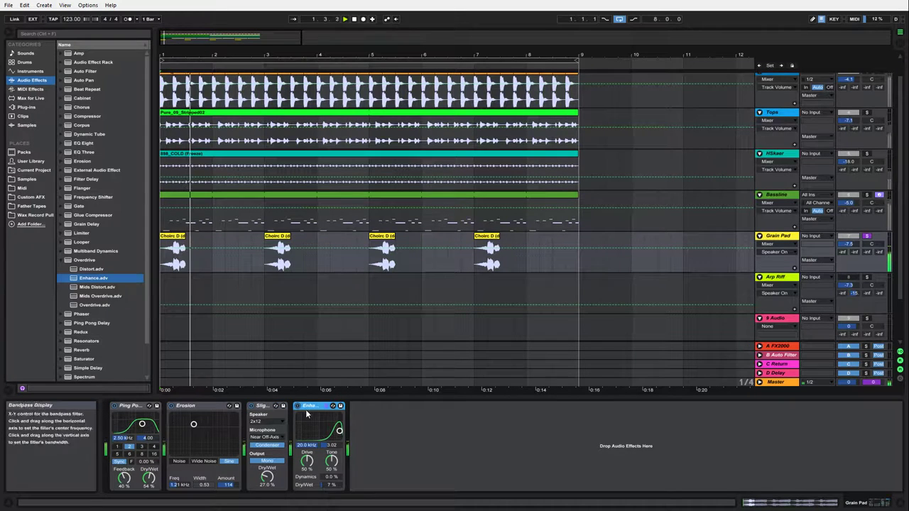
{"action": "left_click_drag", "start_coordinate": [307, 408], "coordinate": [263, 408]}
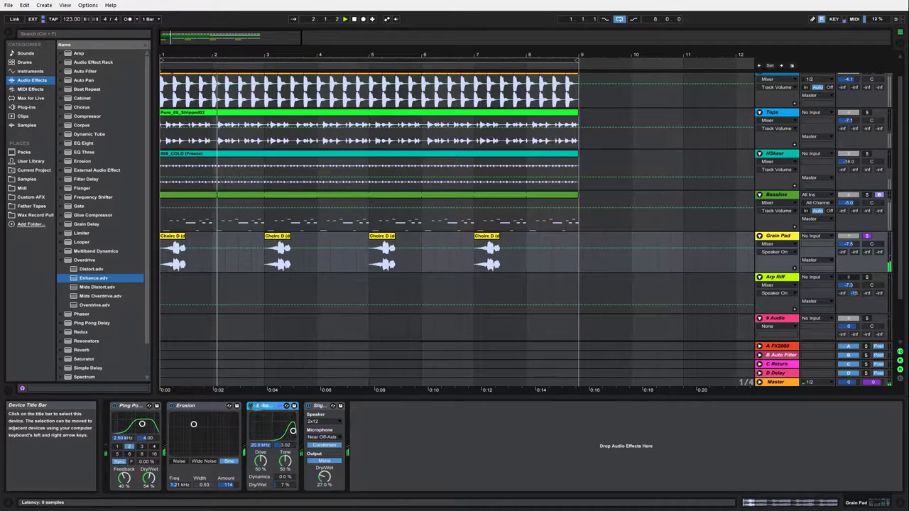
{"action": "left_click", "coordinate": [308, 406]}
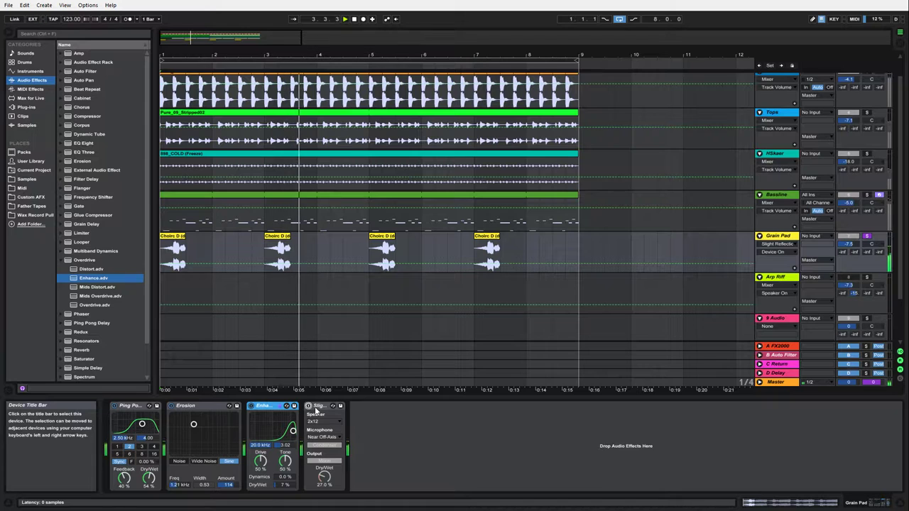
{"action": "left_click", "coordinate": [313, 406]}
{"action": "key", "text": "Delete"}
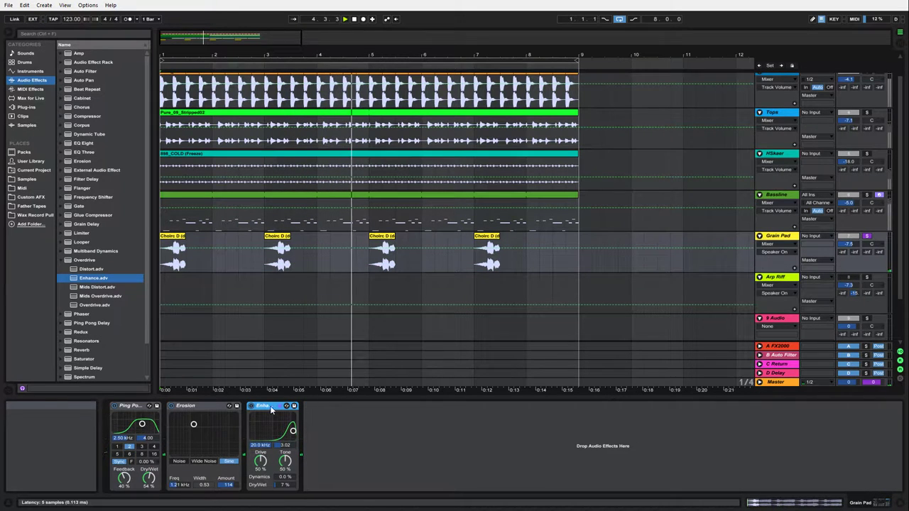
Set the Enhance Overdrive's filter to 1.11 kHz with bandwidth 5.99, Drive 67%, Tone 57%, Dynamics 5.5% and Dry/Wet 18%
{"action": "left_click_drag", "start_coordinate": [292, 431], "coordinate": [272, 426]}
{"action": "left_click_drag", "start_coordinate": [261, 462], "coordinate": [284, 459]}
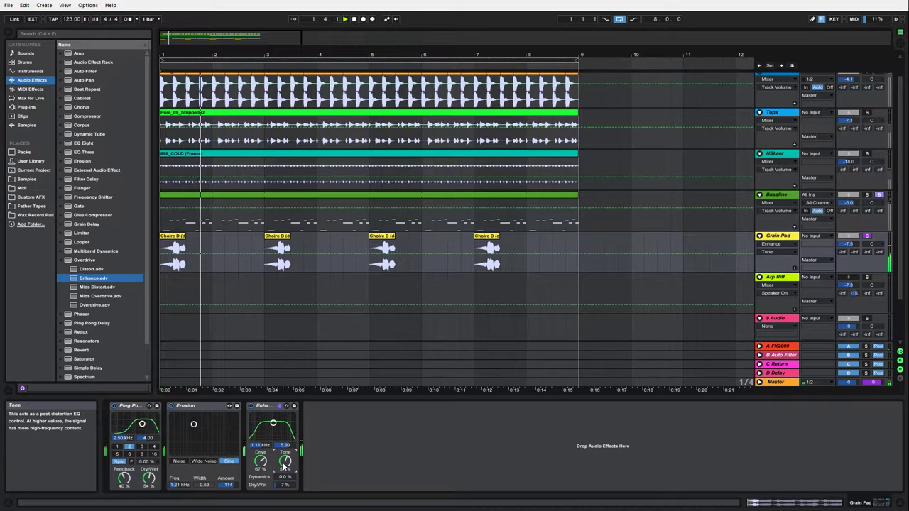
{"action": "mouse_move", "coordinate": [285, 477]}
{"action": "left_mouse_down"}
{"action": "mouse_move", "coordinate": [285, 430]}
{"action": "mouse_move", "coordinate": [287, 489]}
{"action": "left_mouse_up"}
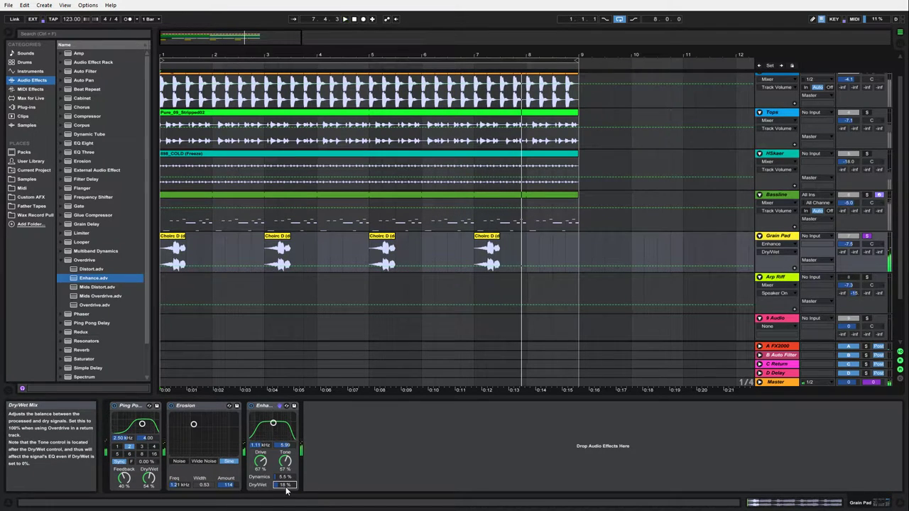
Take Grain Pad out of solo, keep its track activated, and play the full mix
{"action": "left_click", "coordinate": [848, 236]}
{"action": "left_click", "coordinate": [866, 237]}
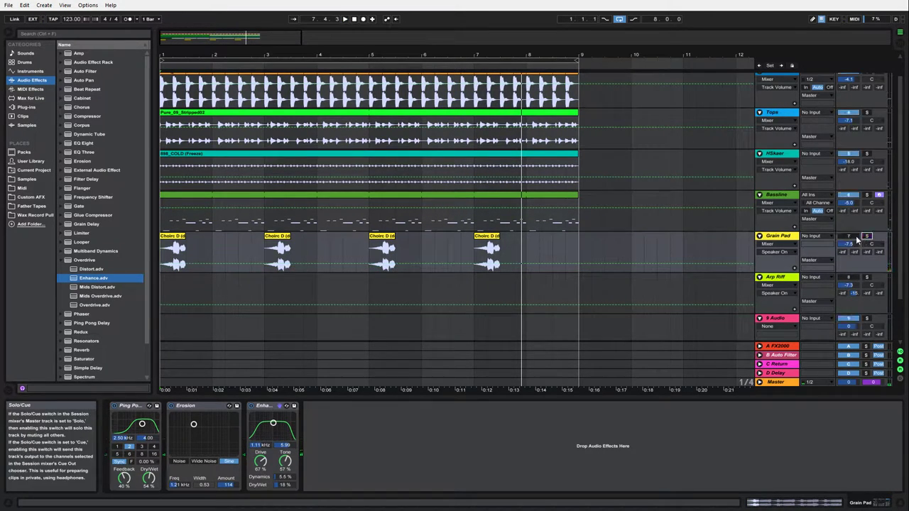
{"action": "left_click", "coordinate": [853, 237]}
{"action": "key", "text": "space"}
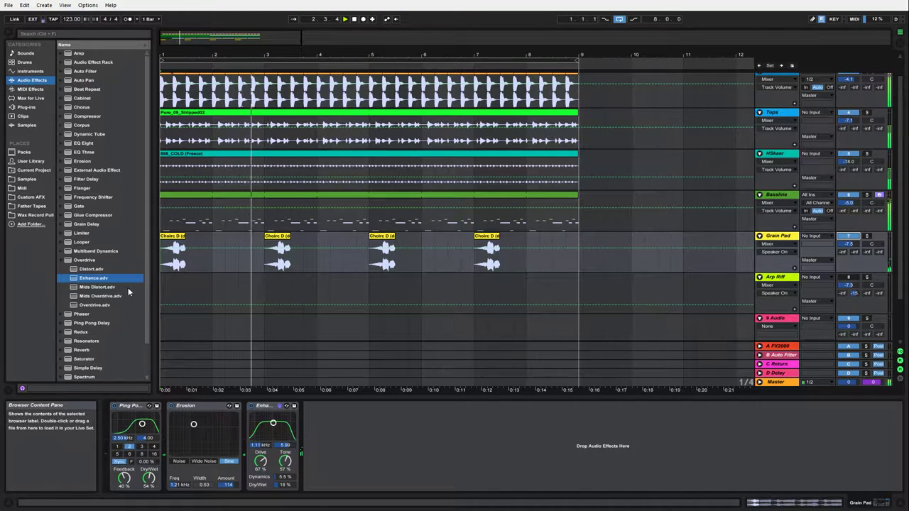
Add a Compressor at the start of the Grain Pad chain with ratio 3.23:1, attack 0.32 ms and release 1.81 s
{"action": "left_click", "coordinate": [80, 116]}
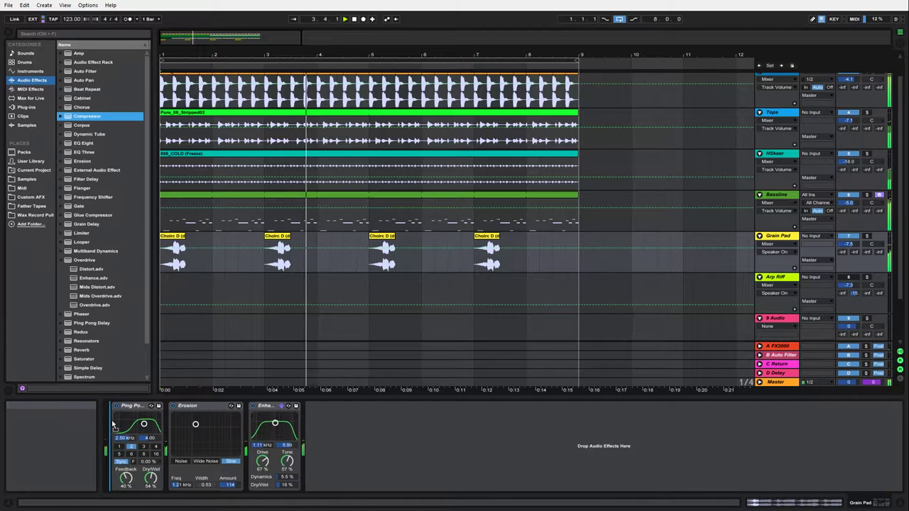
{"action": "left_click_drag", "start_coordinate": [112, 425], "coordinate": [112, 425]}
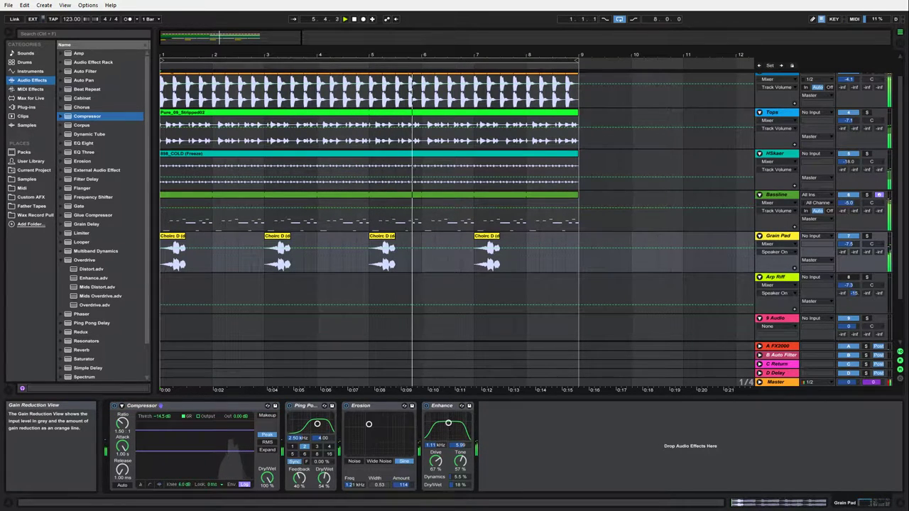
{"action": "left_click_drag", "start_coordinate": [123, 424], "coordinate": [123, 402]}
{"action": "left_click_drag", "start_coordinate": [122, 447], "coordinate": [124, 406]}
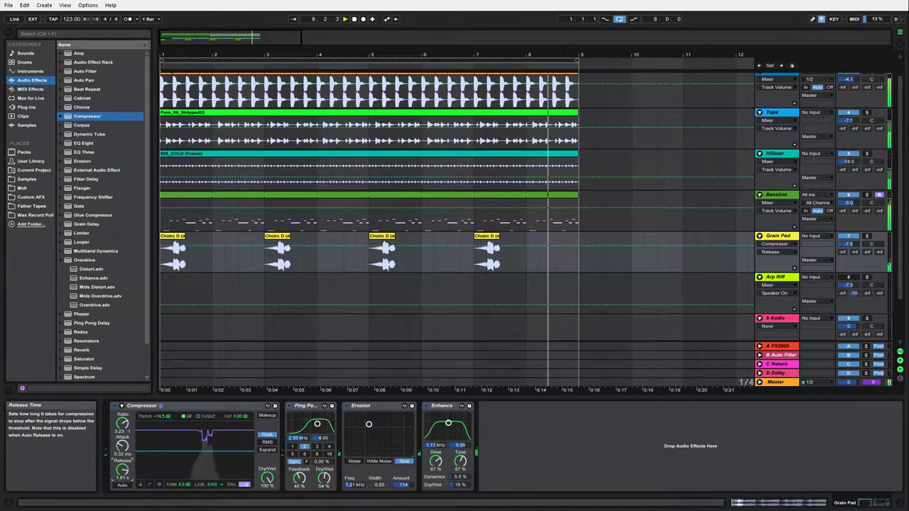
Set the Grain Pad Compressor's release to 1.02 s and ratio to 7.88:1, and the Overdrive filter to 1.68 kHz with bandwidth 3.69
{"action": "left_click", "coordinate": [123, 447]}
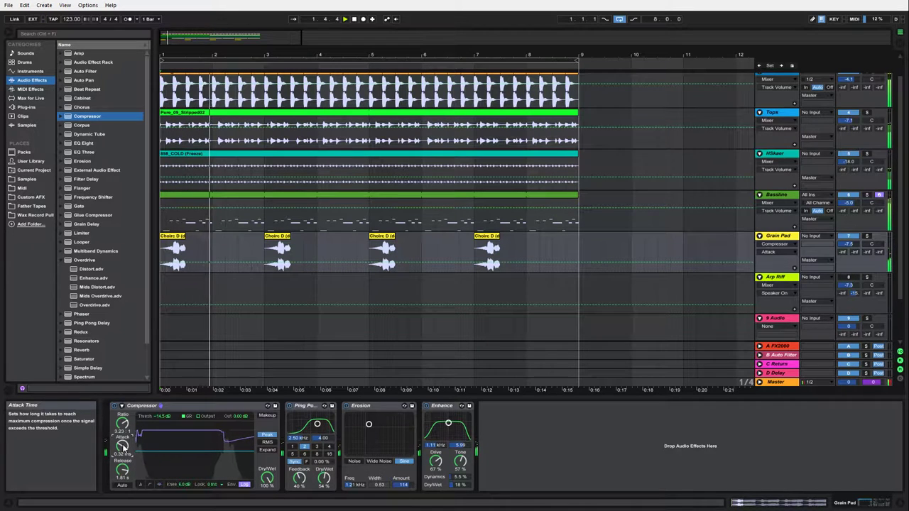
{"action": "key", "text": "space"}
{"action": "left_click_drag", "start_coordinate": [124, 470], "coordinate": [124, 478]}
{"action": "key", "text": "space"}
{"action": "key", "text": "space"}
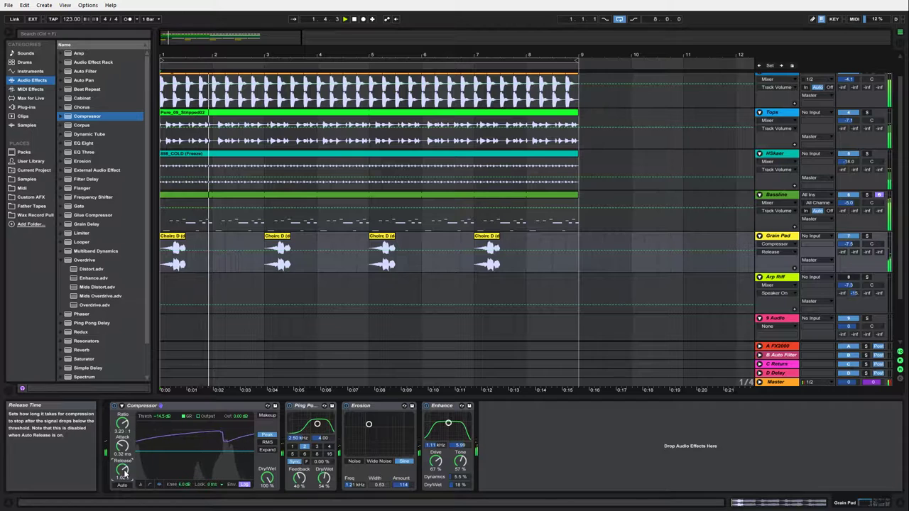
{"action": "left_click_drag", "start_coordinate": [122, 424], "coordinate": [122, 405]}
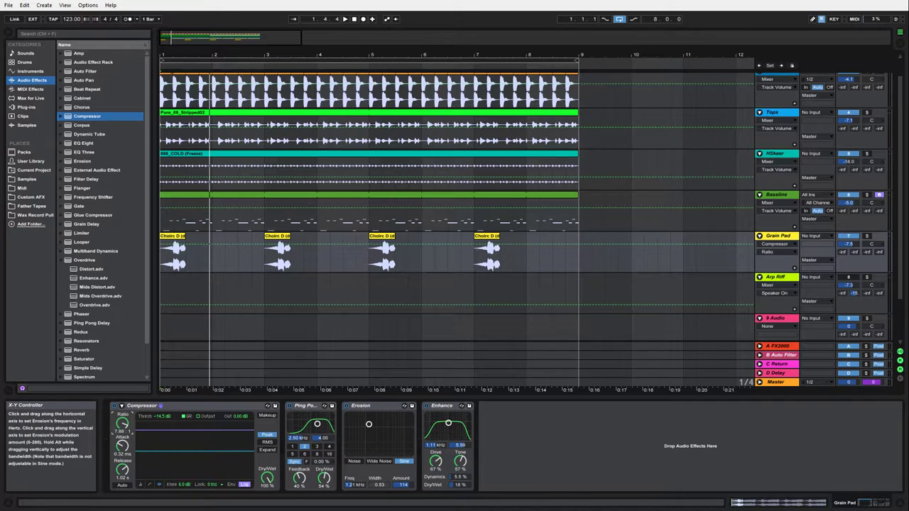
{"action": "left_click_drag", "start_coordinate": [448, 423], "coordinate": [452, 428]}
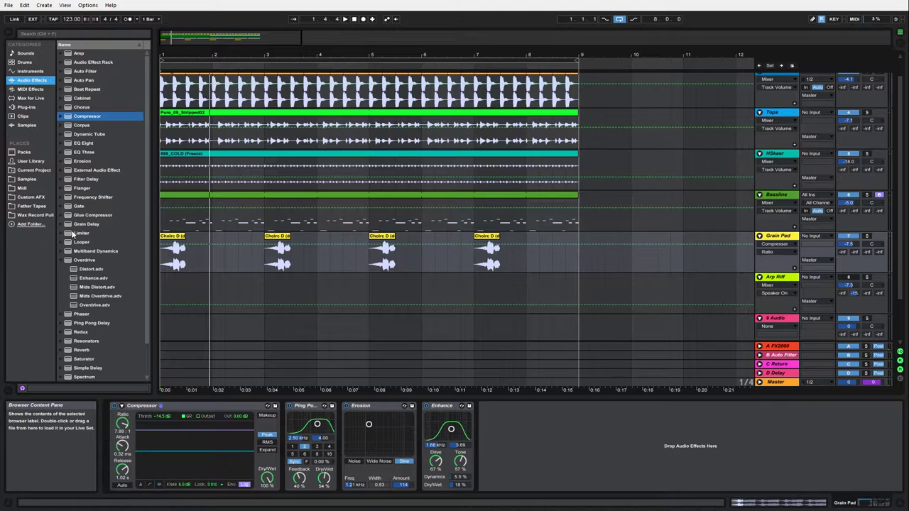
Insert an EQ Eight after the Grain Pad Compressor with a low cut at 180 Hz, and audition it in the mix
{"action": "left_click", "coordinate": [66, 260]}
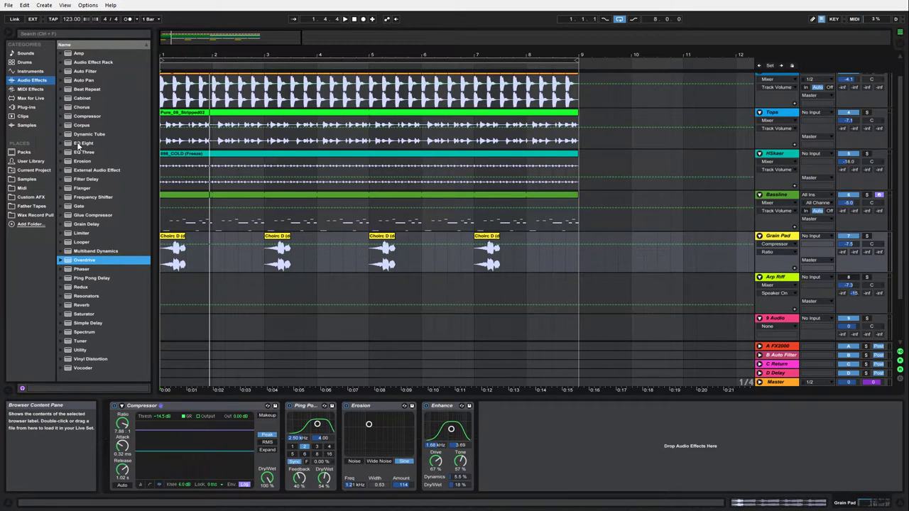
{"action": "left_click_drag", "start_coordinate": [78, 144], "coordinate": [293, 481]}
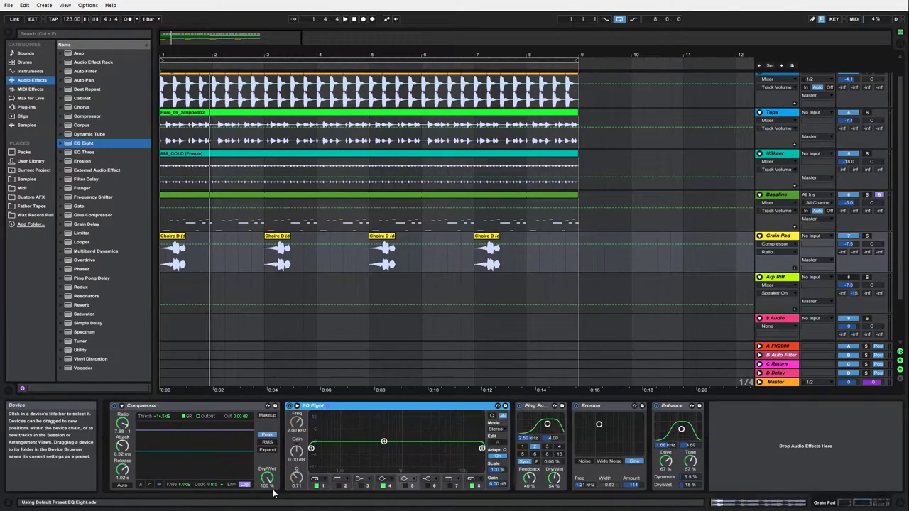
{"action": "left_click_drag", "start_coordinate": [324, 446], "coordinate": [358, 449]}
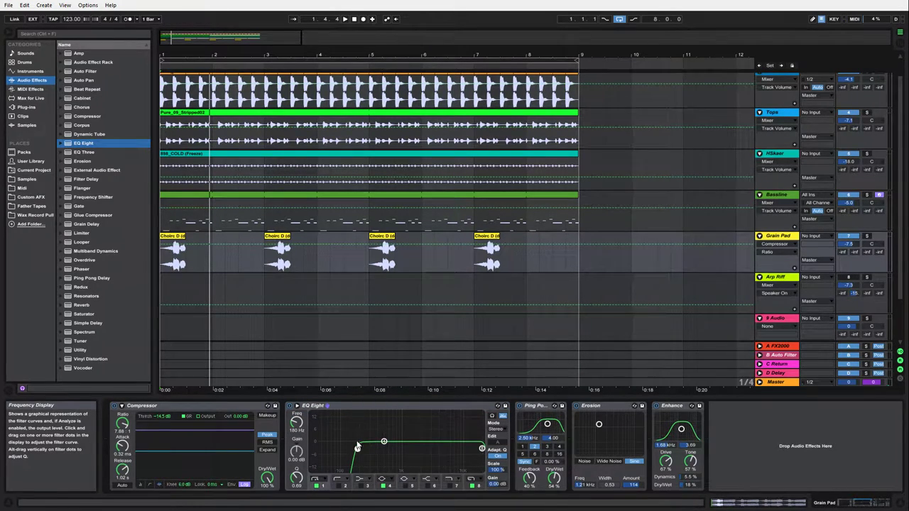
{"action": "left_click", "coordinate": [346, 20]}
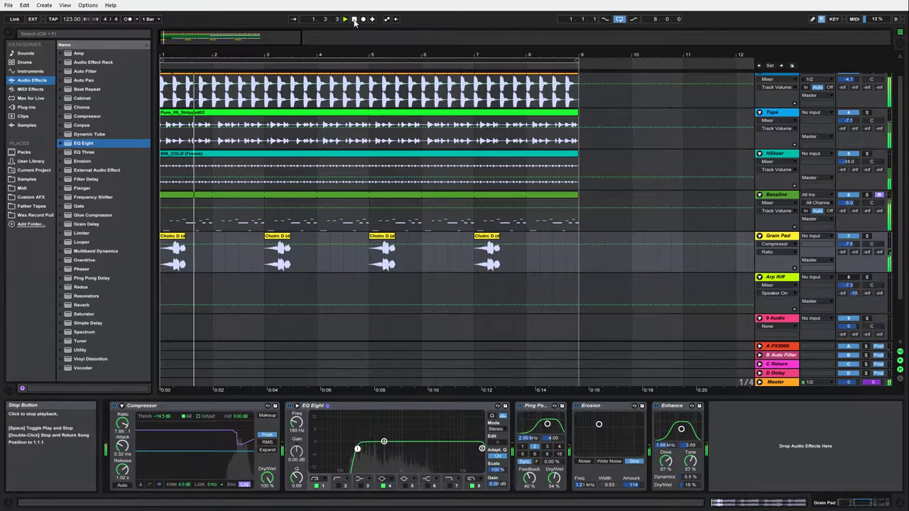
{"action": "left_click", "coordinate": [355, 20]}
{"action": "key", "text": "space"}
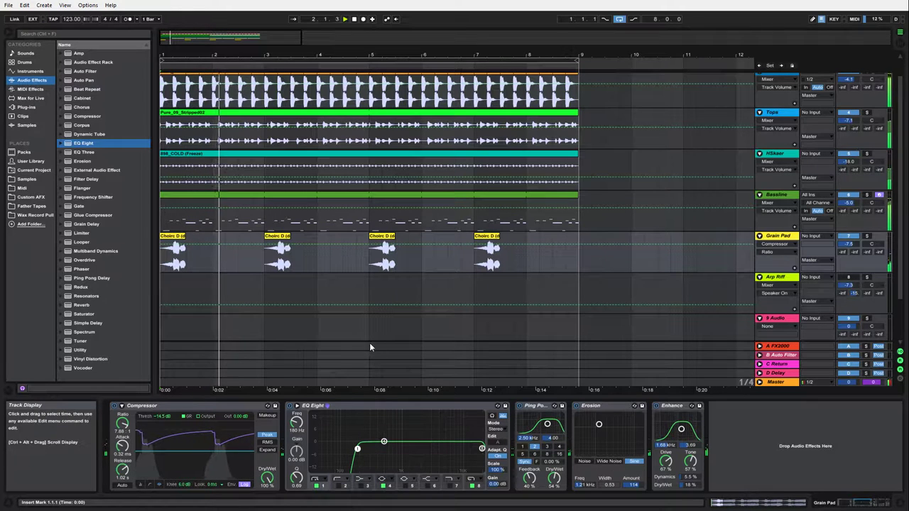
{"action": "left_click", "coordinate": [356, 20]}
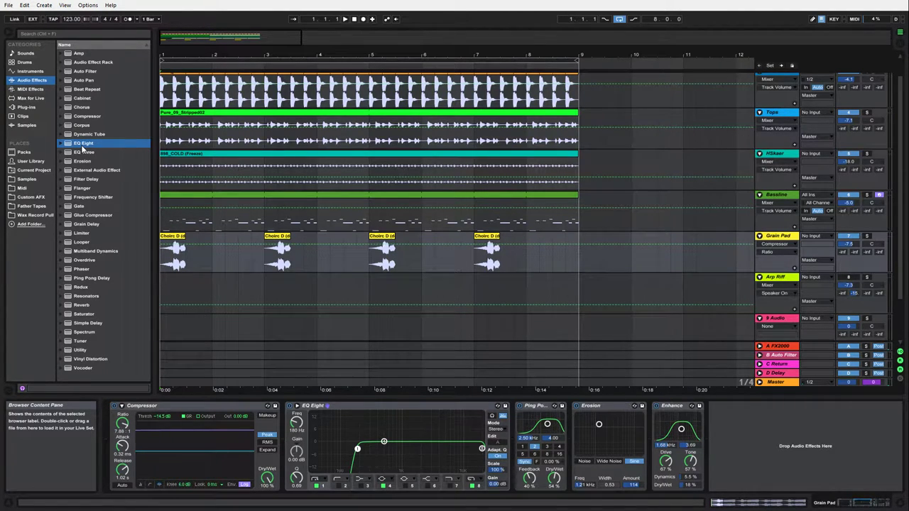
Add an EQ Eight to the Tops track and set its low cut to 112 Hz during playback
{"action": "left_click_drag", "start_coordinate": [83, 147], "coordinate": [240, 152]}
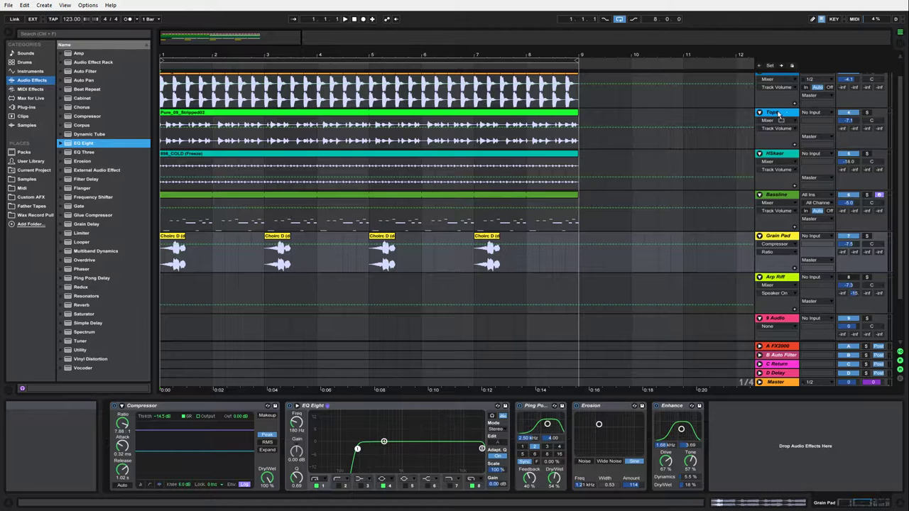
{"action": "left_click_drag", "start_coordinate": [779, 115], "coordinate": [779, 115]}
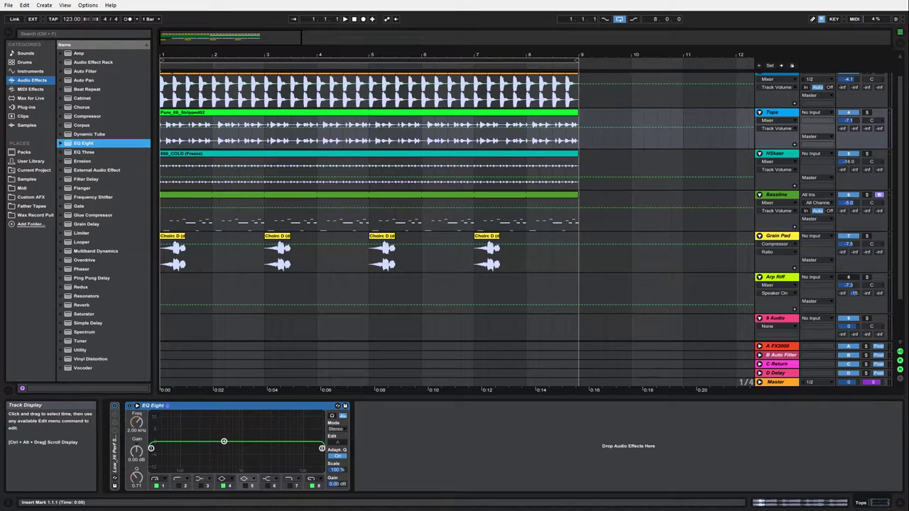
{"action": "key", "text": "space"}
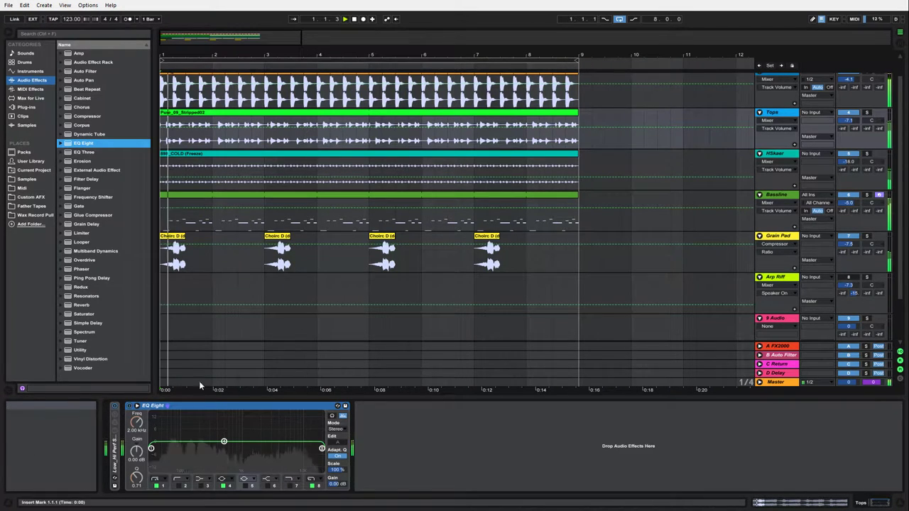
{"action": "left_click_drag", "start_coordinate": [151, 448], "coordinate": [185, 450]}
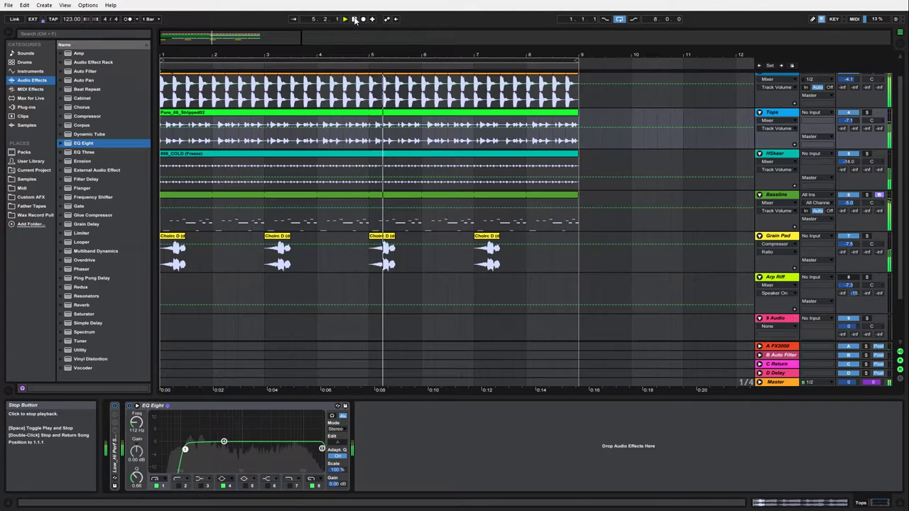
Add an EQ Eight to the HSkaer track, set its low cut to 155 Hz during playback, and stop the playback
{"action": "left_click", "coordinate": [89, 145]}
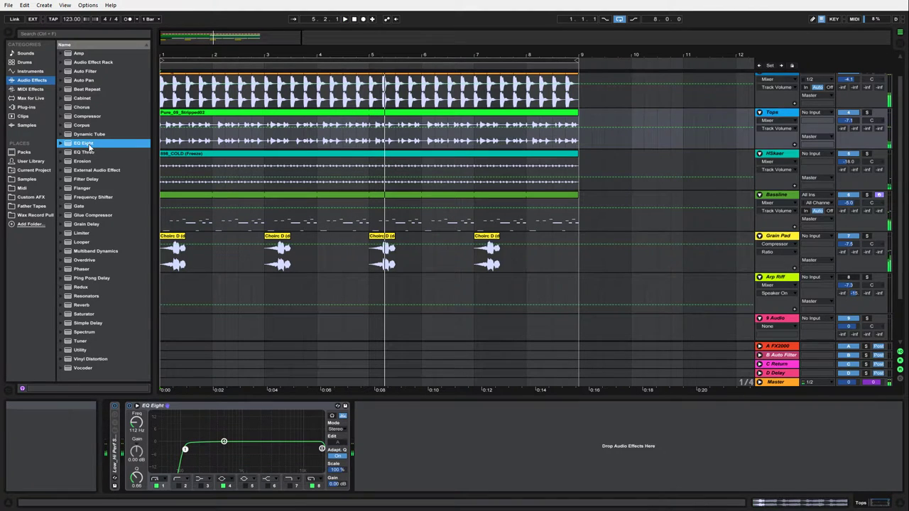
{"action": "left_click", "coordinate": [770, 153]}
{"action": "left_click", "coordinate": [346, 19]}
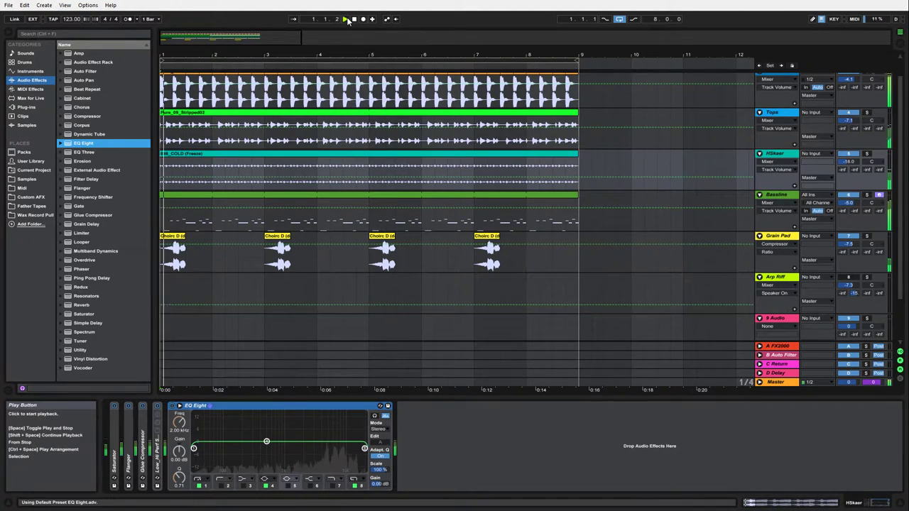
{"action": "left_click", "coordinate": [193, 448]}
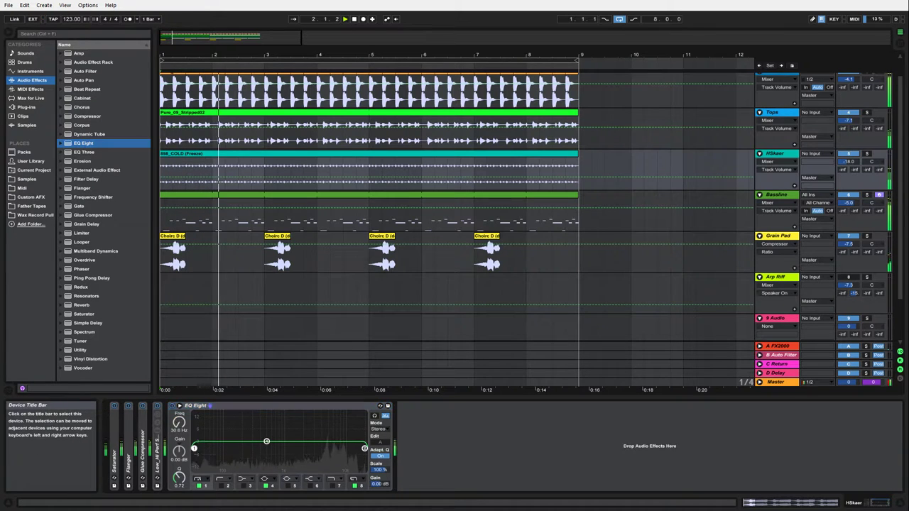
{"action": "left_click_drag", "start_coordinate": [194, 448], "coordinate": [236, 448]}
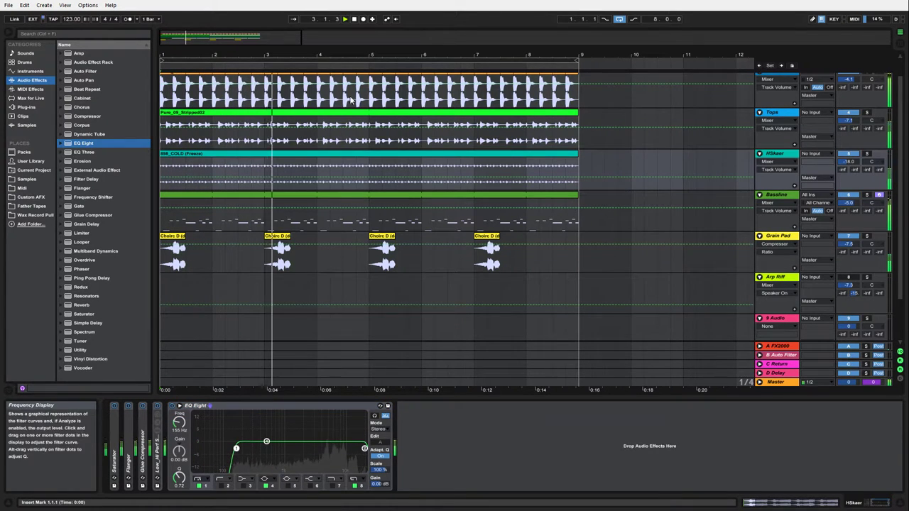
{"action": "key", "text": "space"}
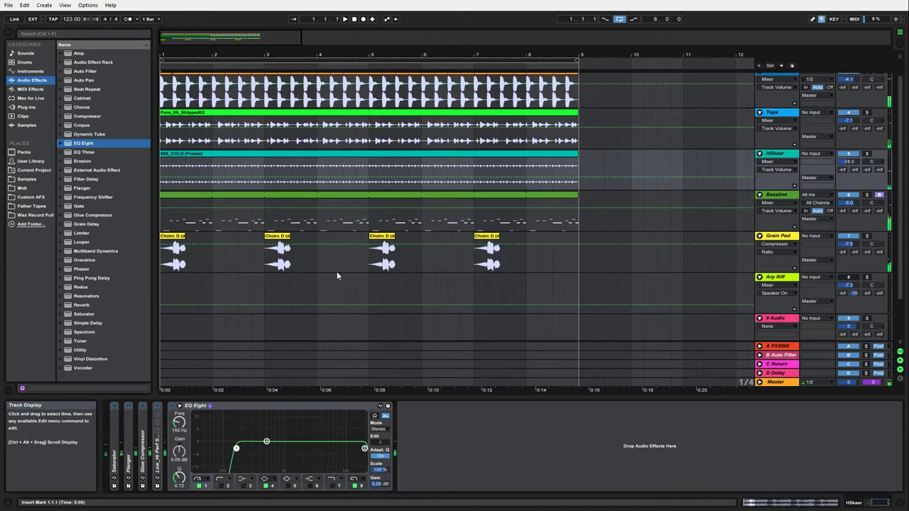
{"action": "scroll", "coordinate": [336, 272], "scroll_direction": "up", "scroll_amount": 3}
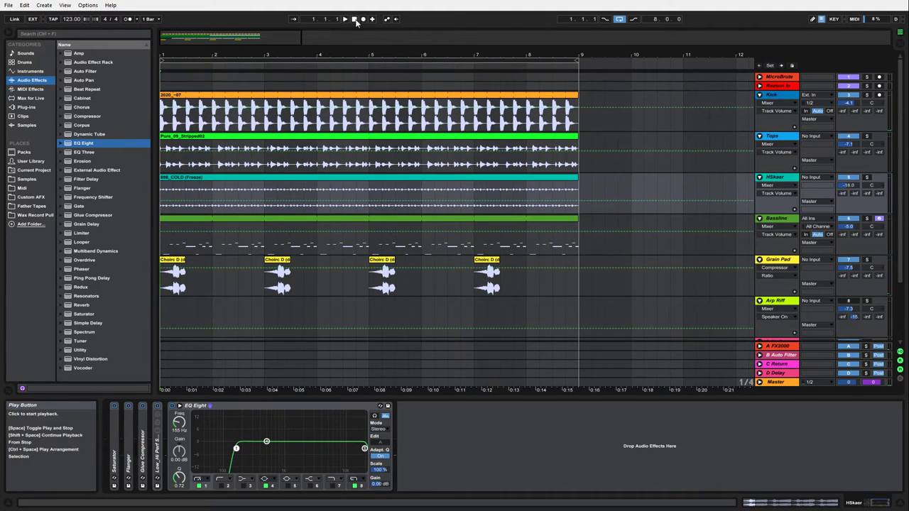